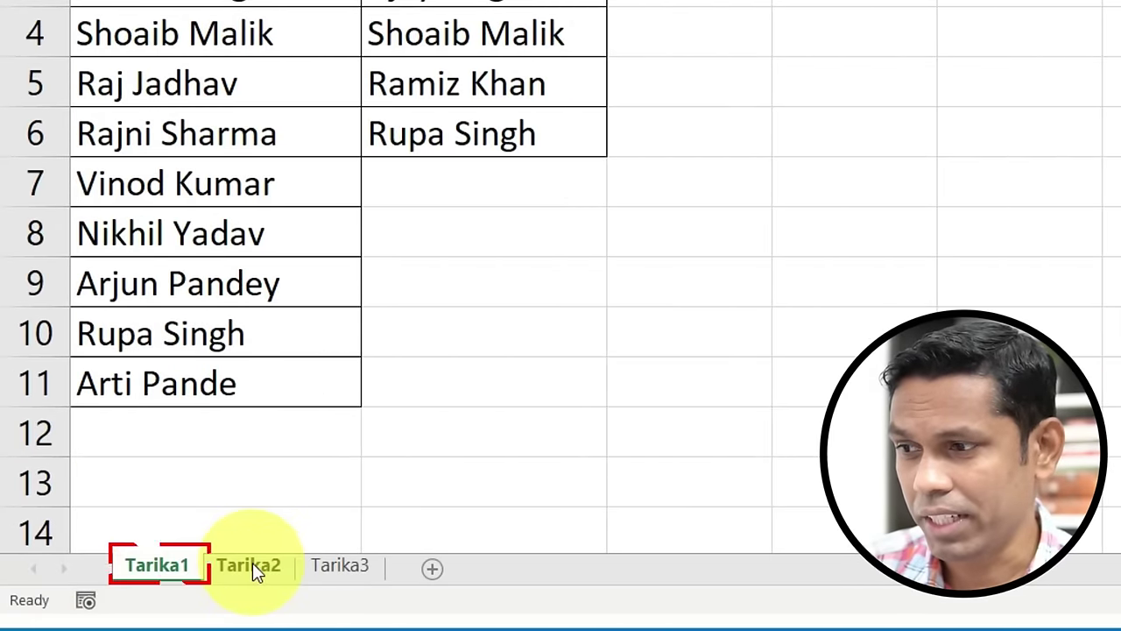
Step: Go through Tarika2 to the Tarika3 sheet, which shows the Incentive column and Duplicate Rows heading
left_click(249, 566)
left_click(337, 565)
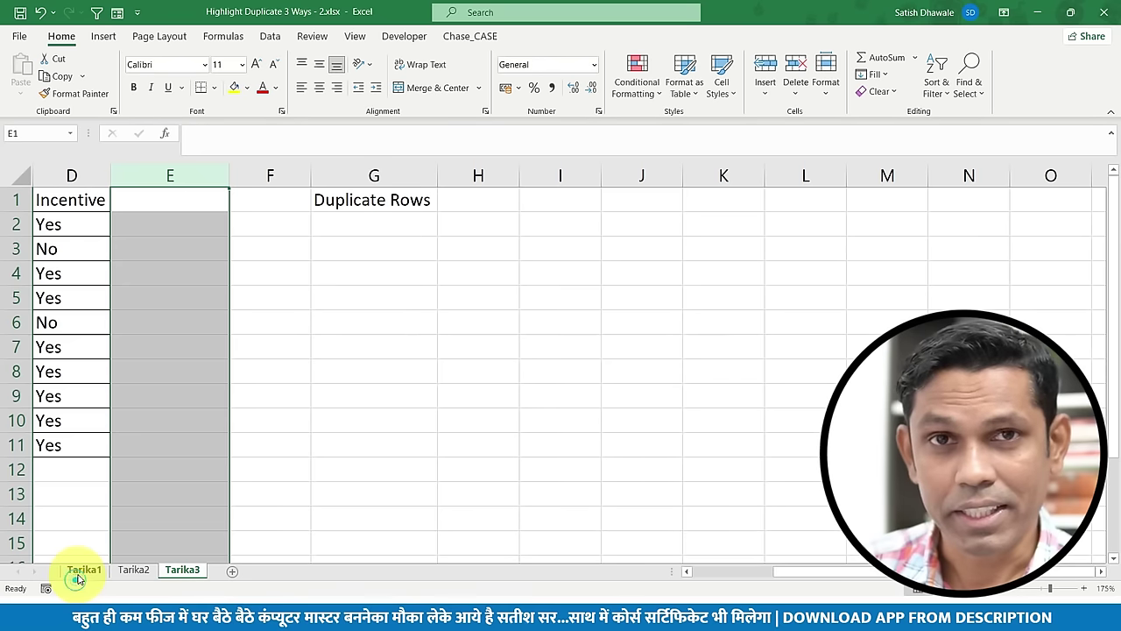
Step: Return to Tarika1 and select columns A and B, which hold both Team Leader name lists
left_click(81, 571)
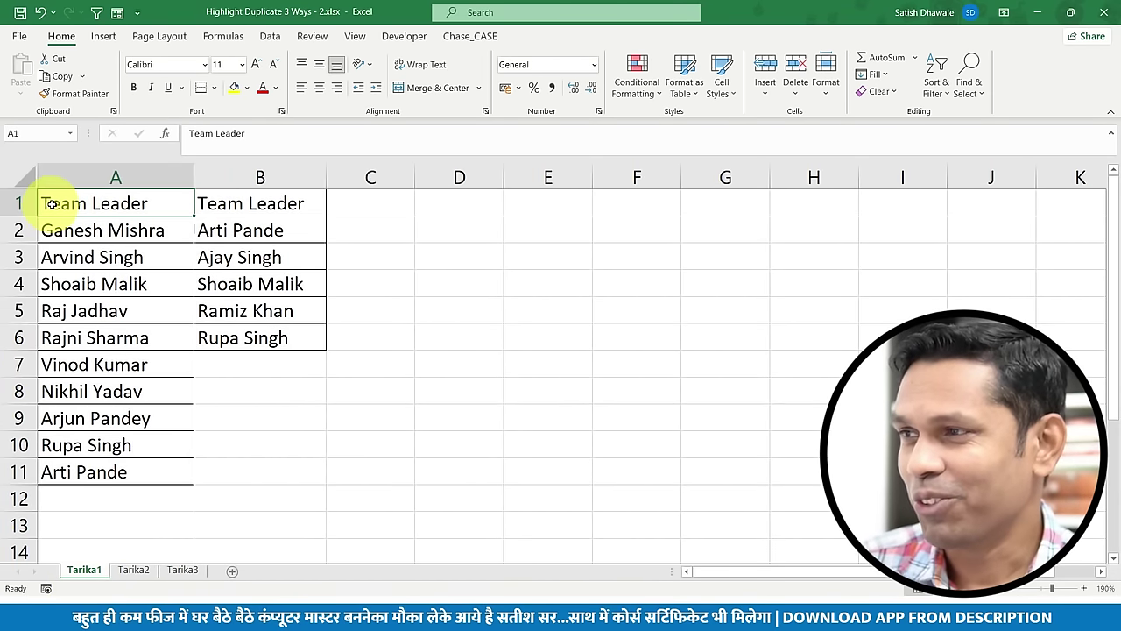
left_click_drag(58, 200, 74, 473)
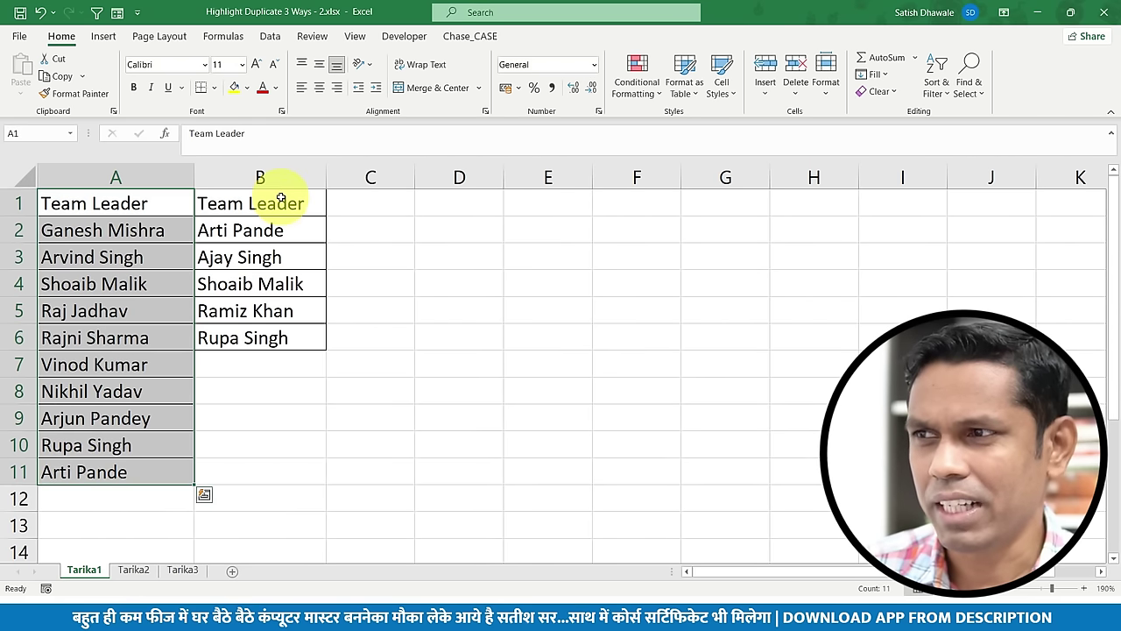
left_click_drag(267, 198, 262, 337)
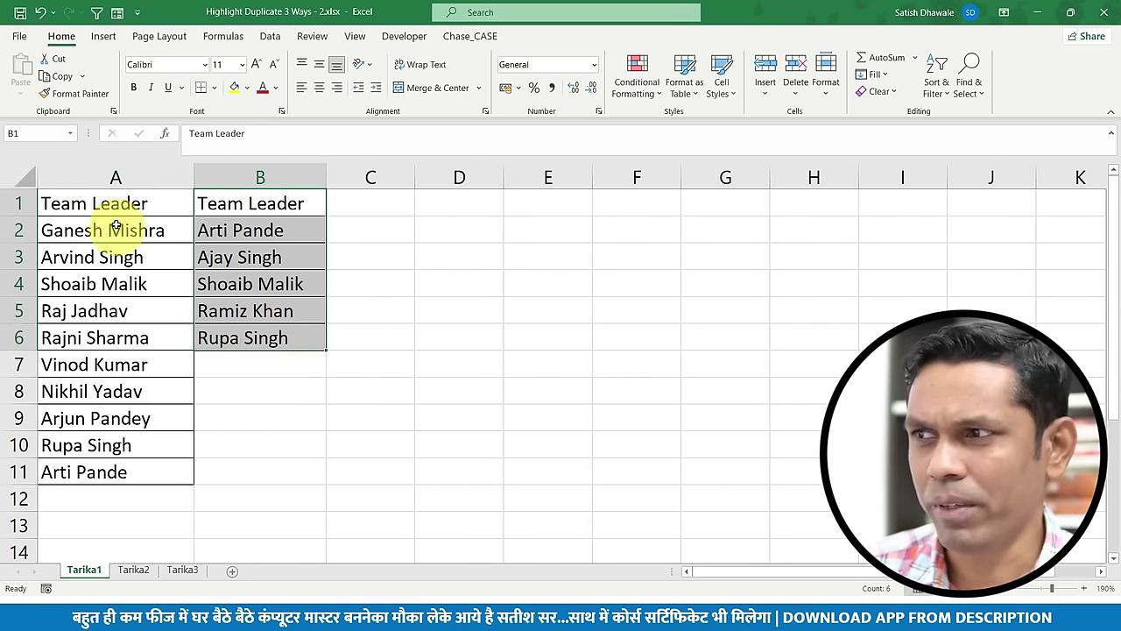
mouse_move(114, 202)
left_mouse_down()
mouse_move(120, 300)
mouse_move(90, 441)
mouse_move(112, 471)
left_mouse_up()
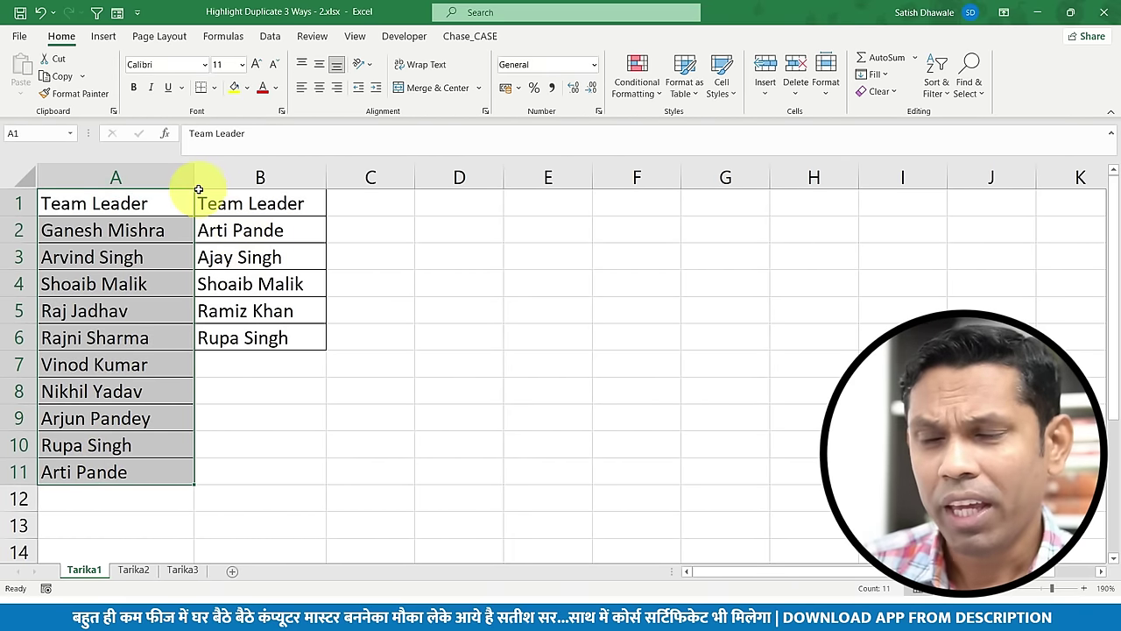
left_click(140, 177)
left_click_drag(195, 177, 245, 176)
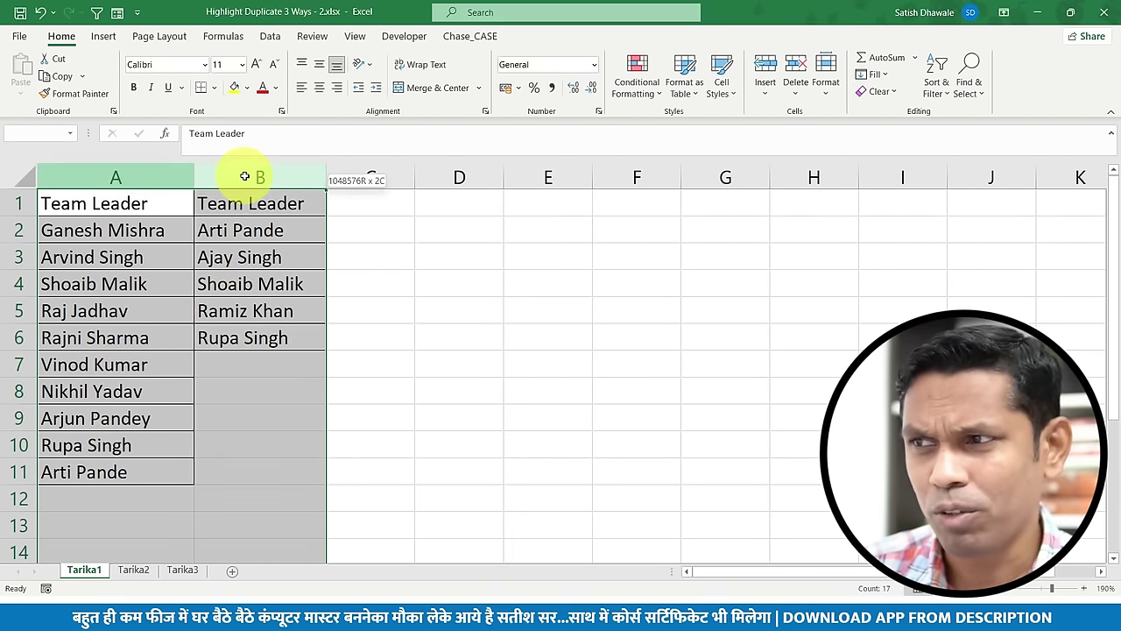
left_click_drag(163, 205, 138, 470)
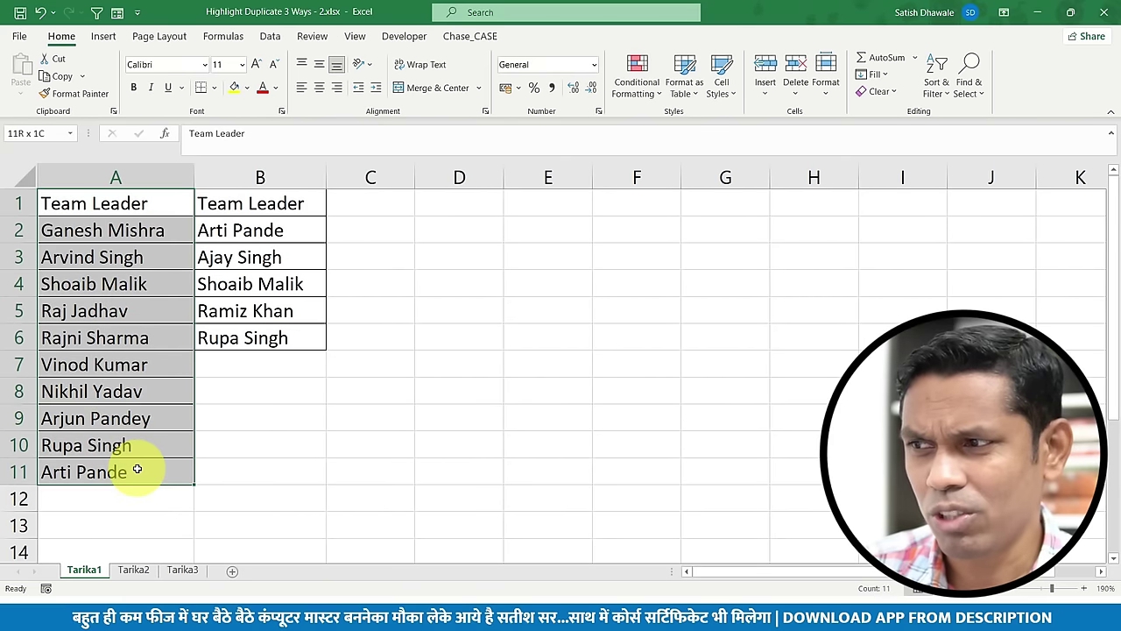
left_click_drag(279, 201, 257, 338, "ctrl")
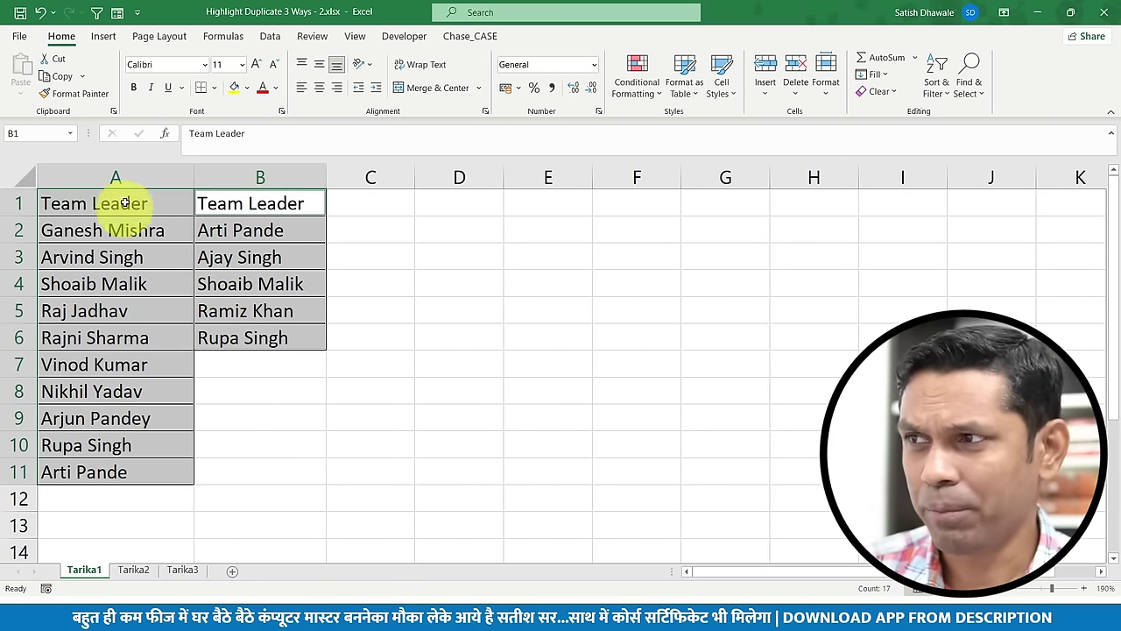
left_click_drag(131, 178, 231, 175)
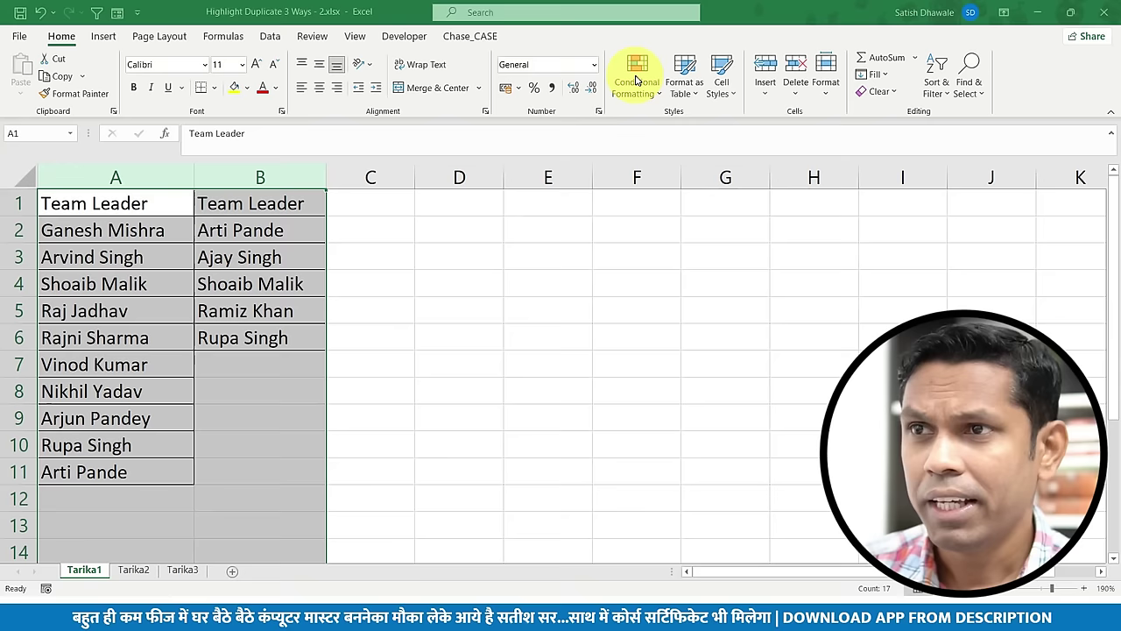
Step: Apply a Duplicate Values rule with Light Red Fill and Dark Red Text to columns A and B
left_click(637, 97)
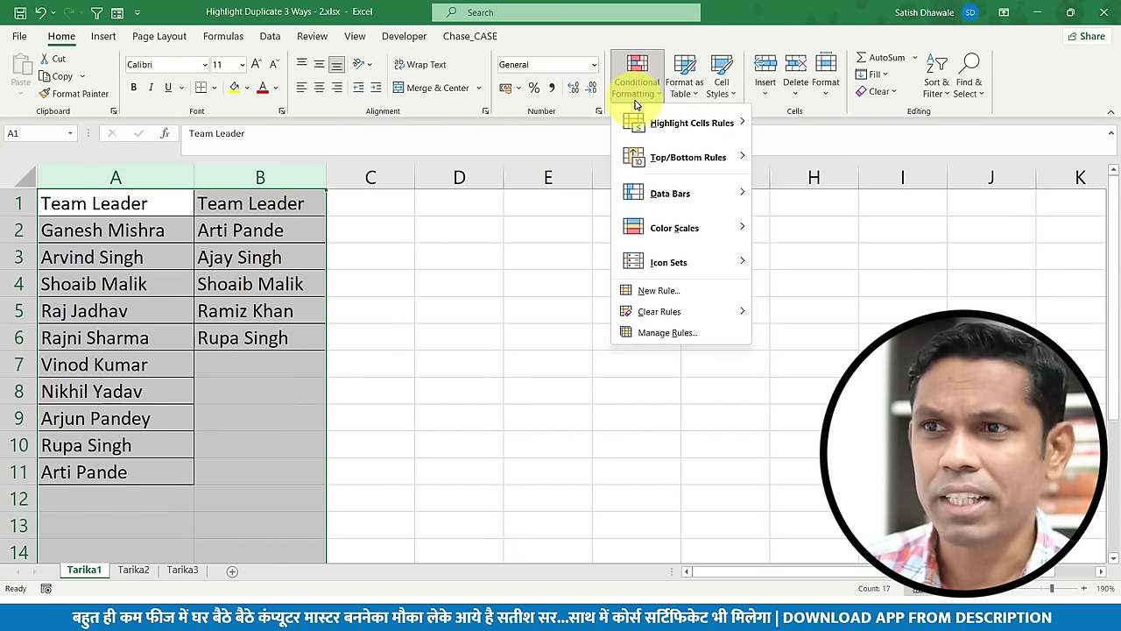
mouse_move(686, 125)
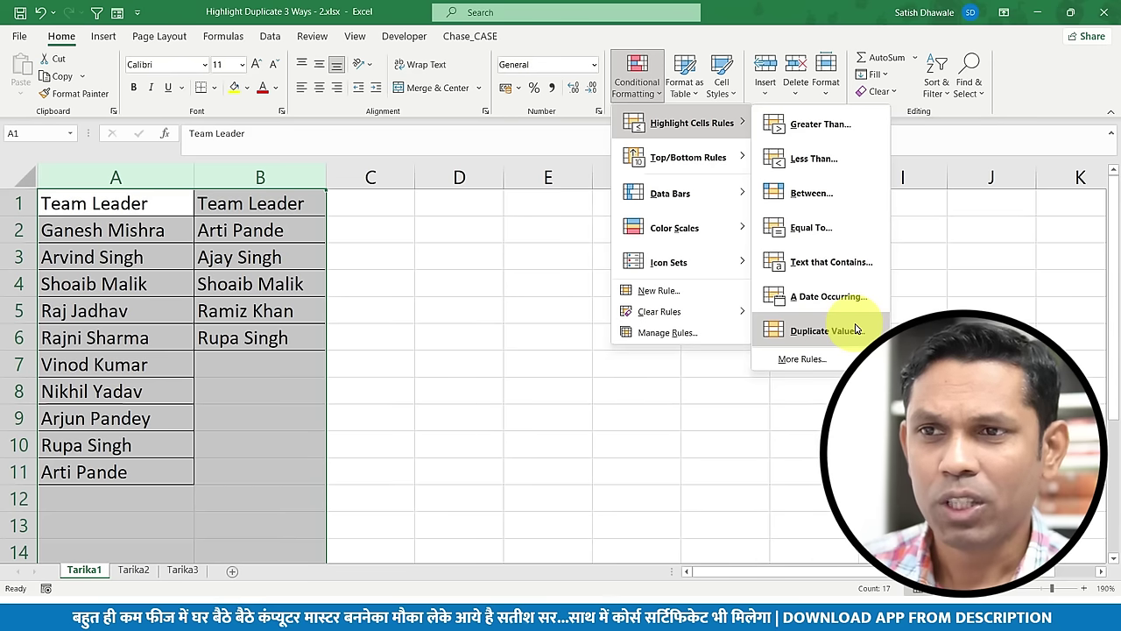
left_click(854, 329)
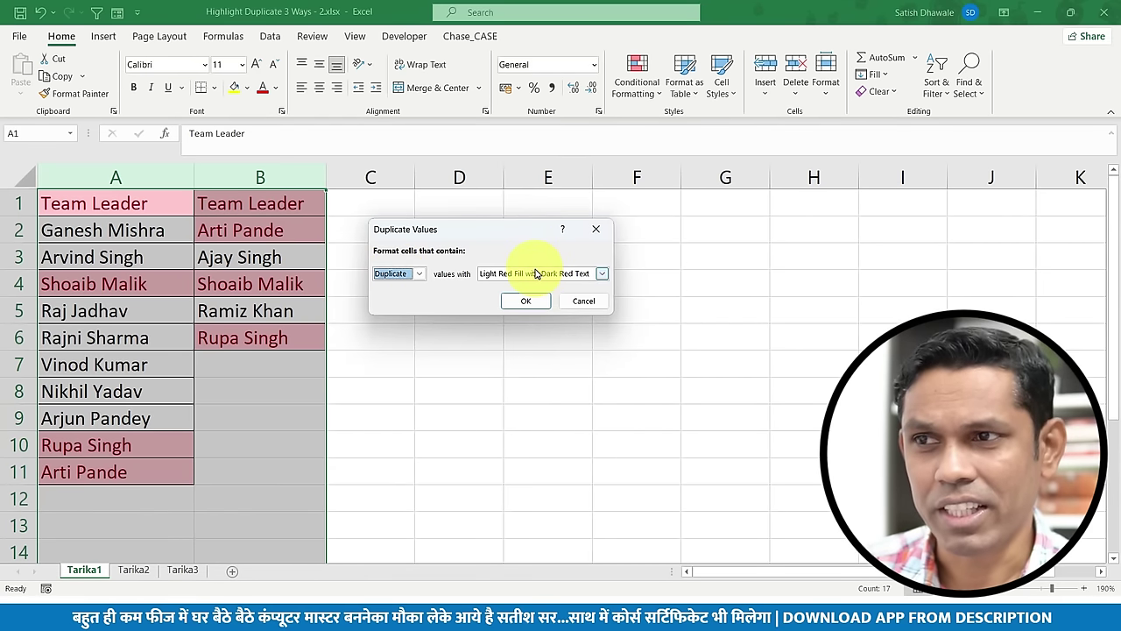
left_click(537, 274)
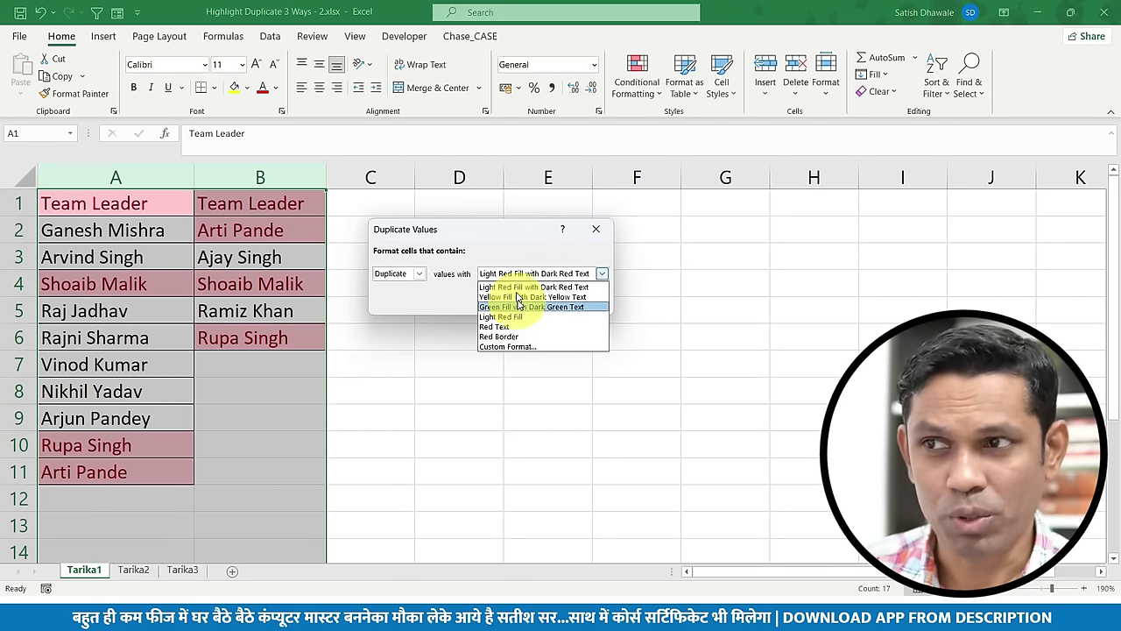
left_click(515, 287)
left_click(525, 304)
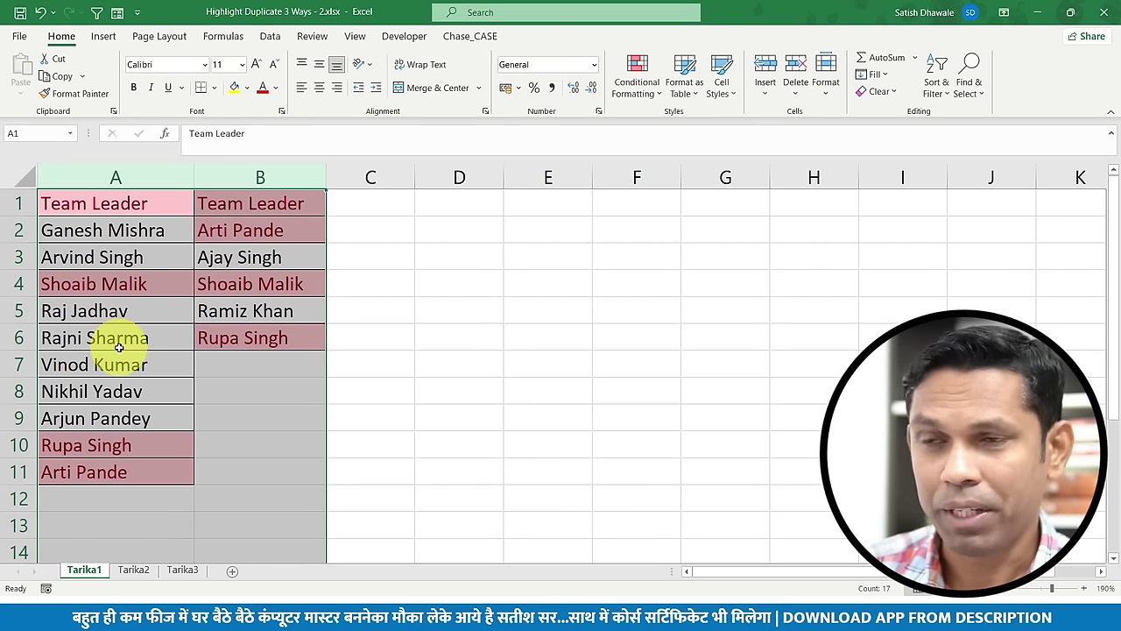
Step: Deselect to review the red-shaded shared names, then reselect columns A and B
left_click(118, 282)
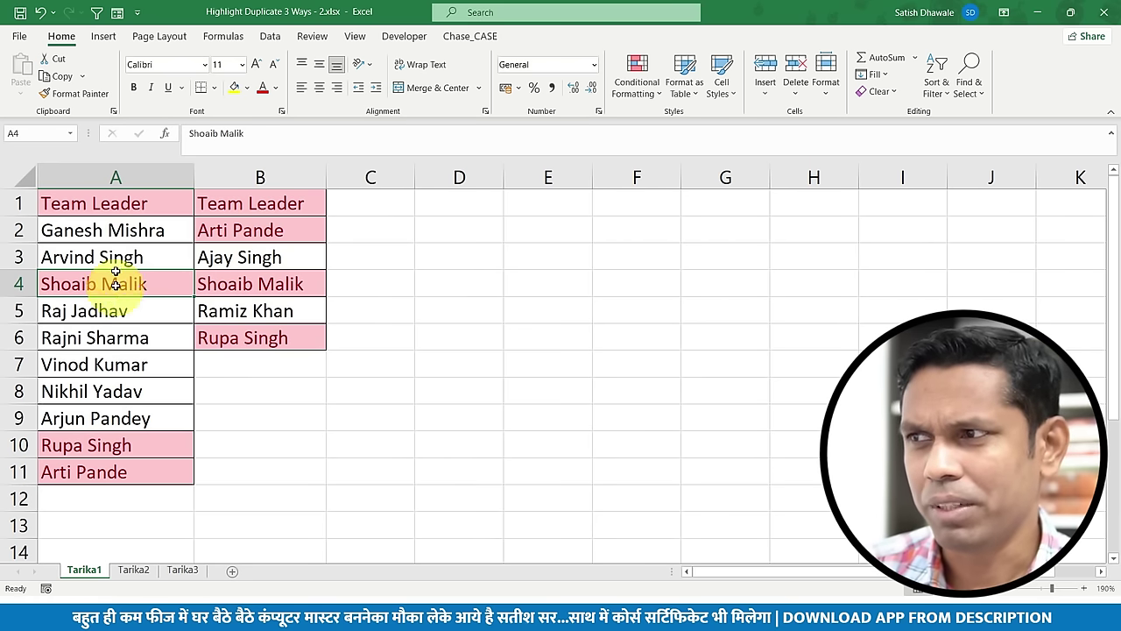
left_click(120, 175)
left_click(254, 180)
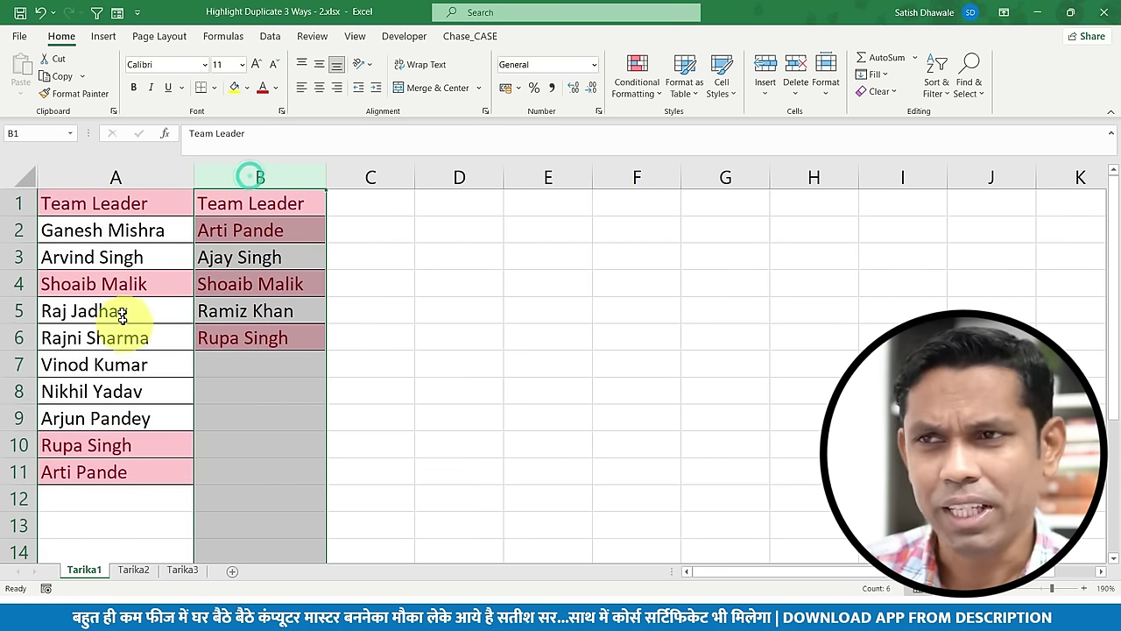
Step: On the Tarika2 sheet, mark rows 2 and 8, then rows 5, 7 and 9, to compare repeated records
left_click(135, 570)
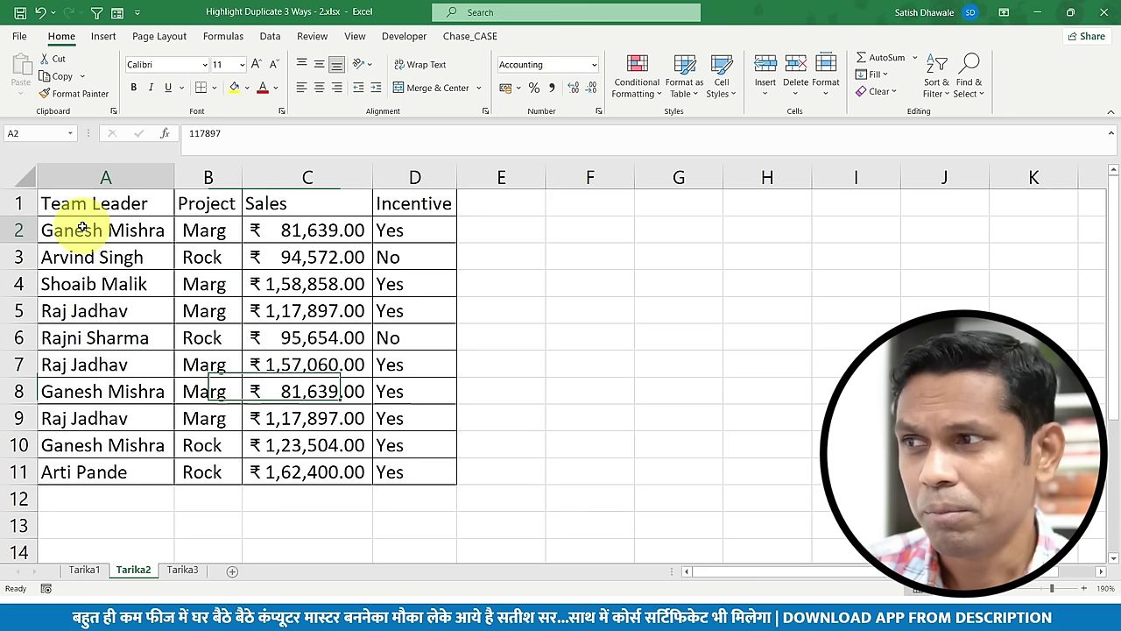
left_click_drag(83, 228, 425, 228)
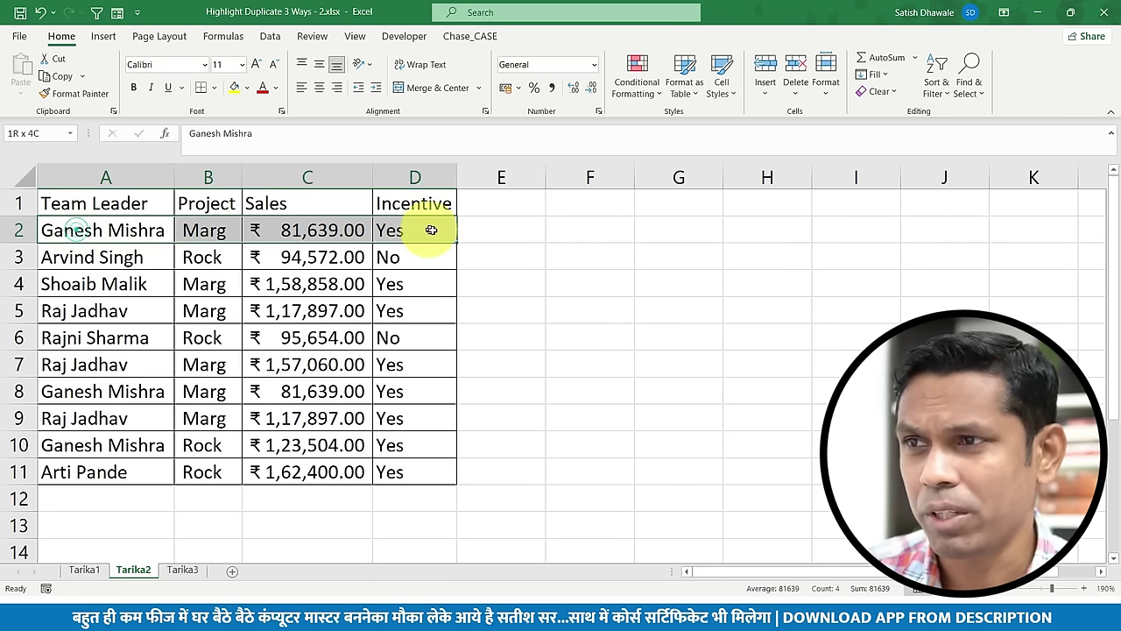
left_click_drag(426, 228, 428, 230)
left_click_drag(75, 391, 443, 393)
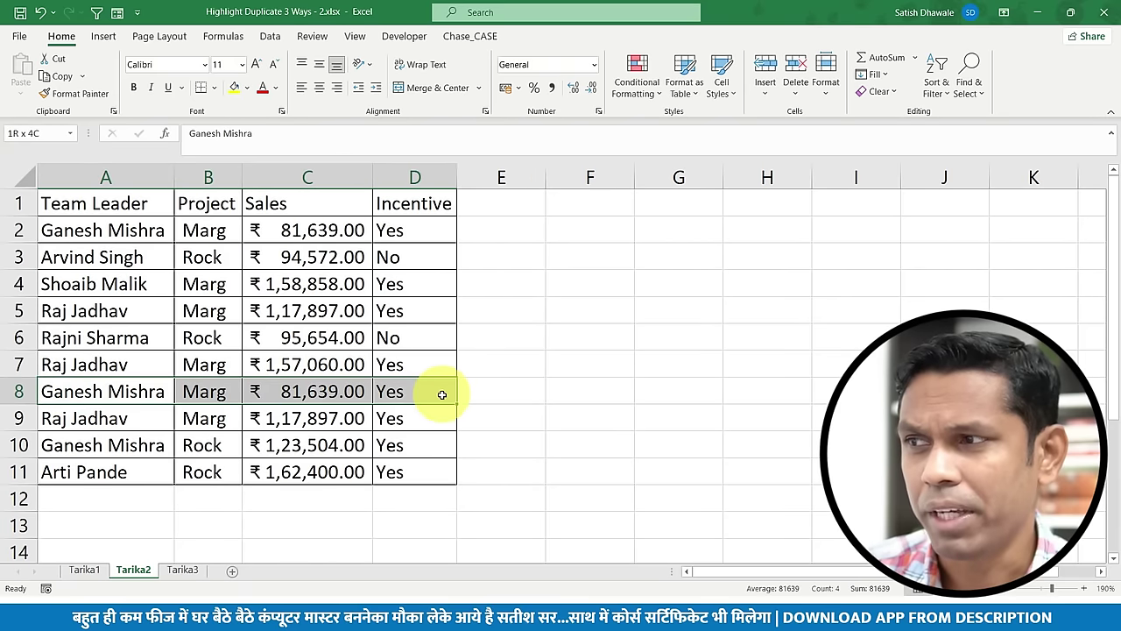
left_click_drag(79, 312, 411, 313)
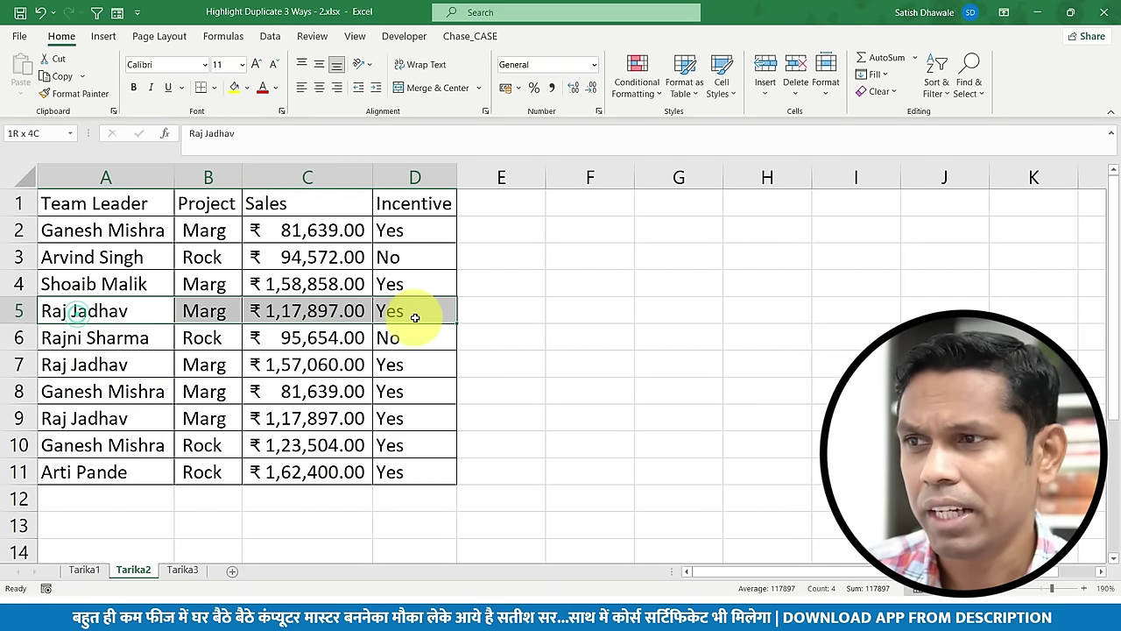
left_click_drag(84, 365, 399, 366)
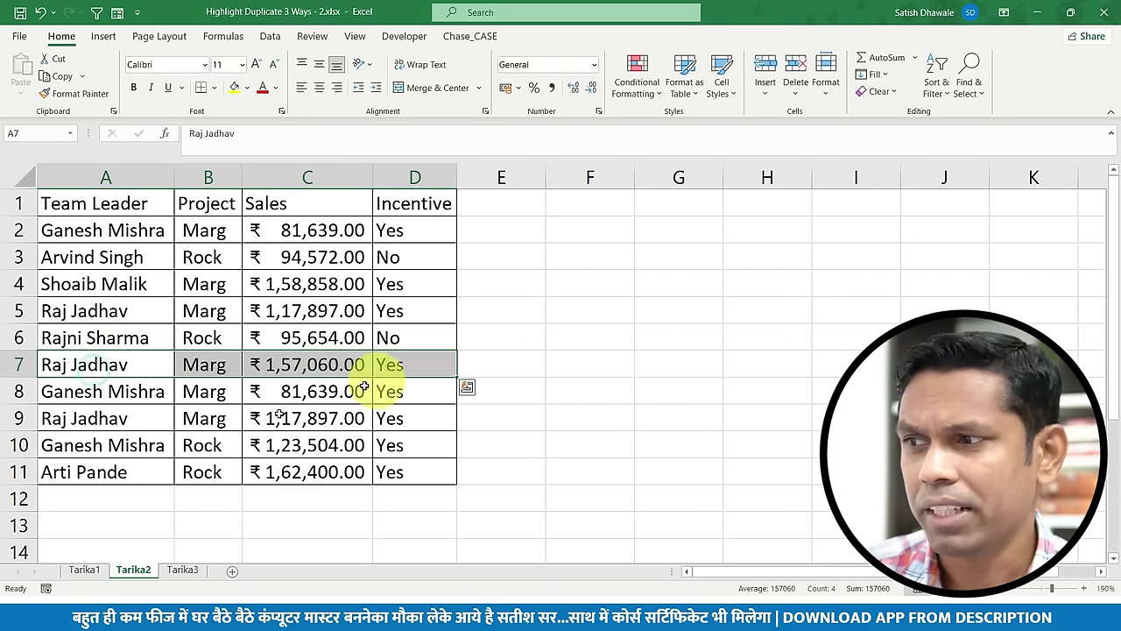
left_click_drag(72, 420, 438, 418)
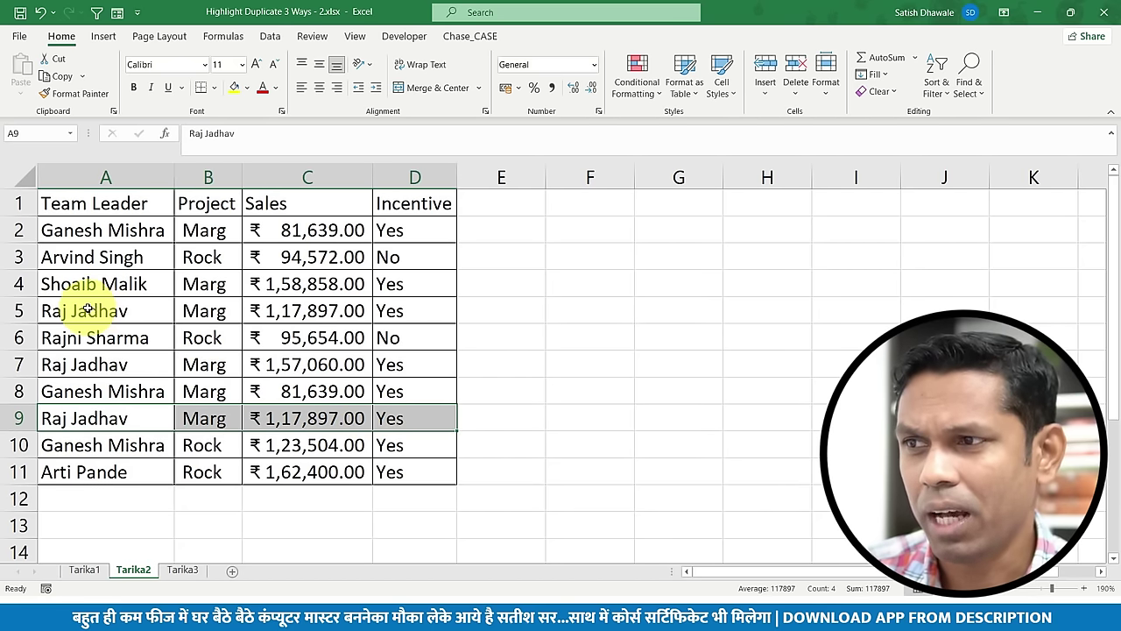
Step: Recheck rows 5, 9 and 7 and the Sales value in C5, then select cell E2
left_click_drag(83, 311, 407, 311)
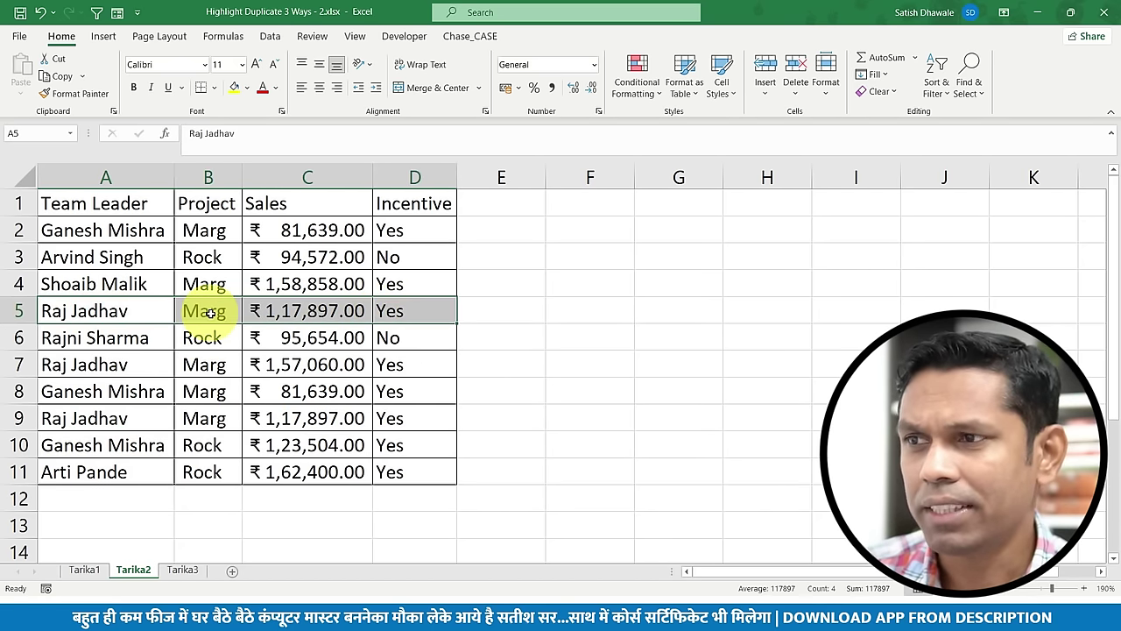
left_click_drag(75, 421, 412, 419)
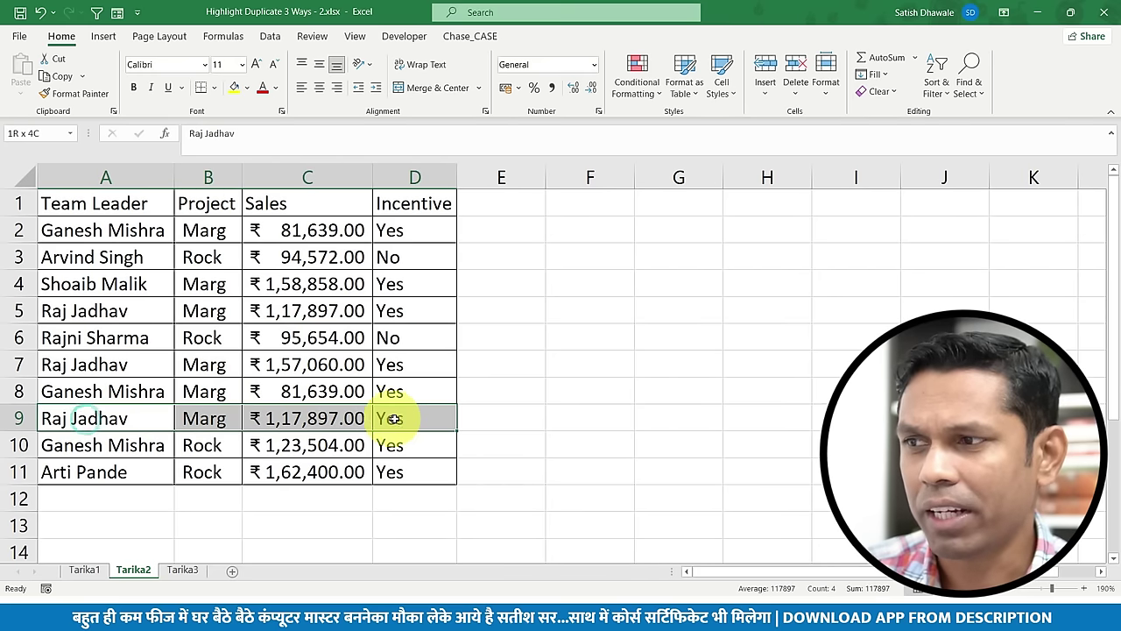
left_click_drag(67, 362, 377, 366)
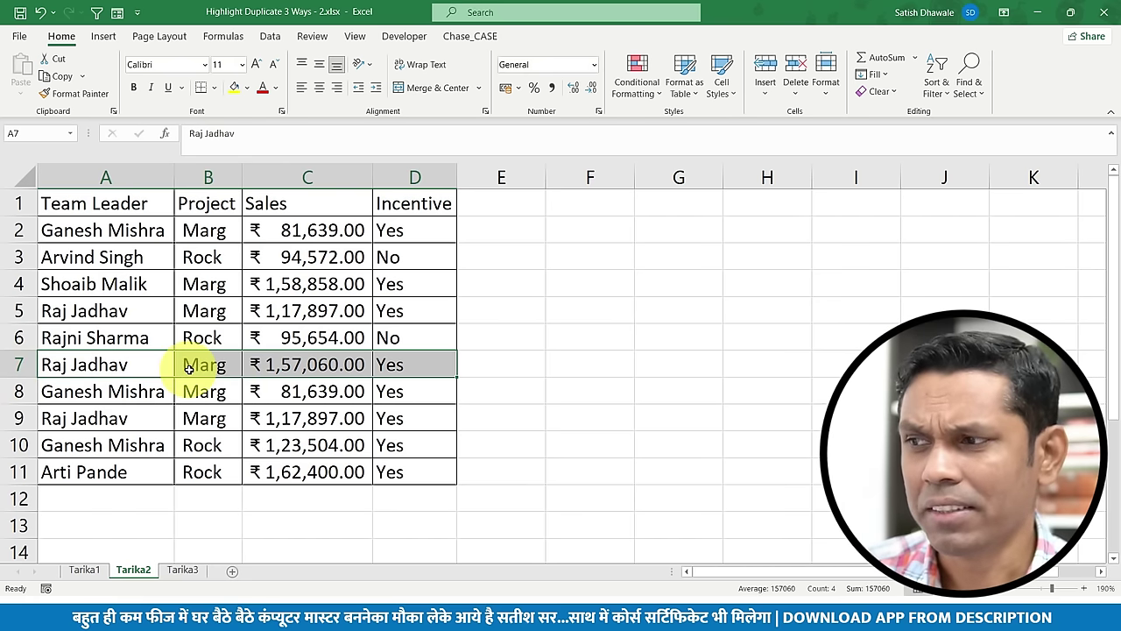
left_click(296, 310)
left_click_drag(79, 364, 409, 364)
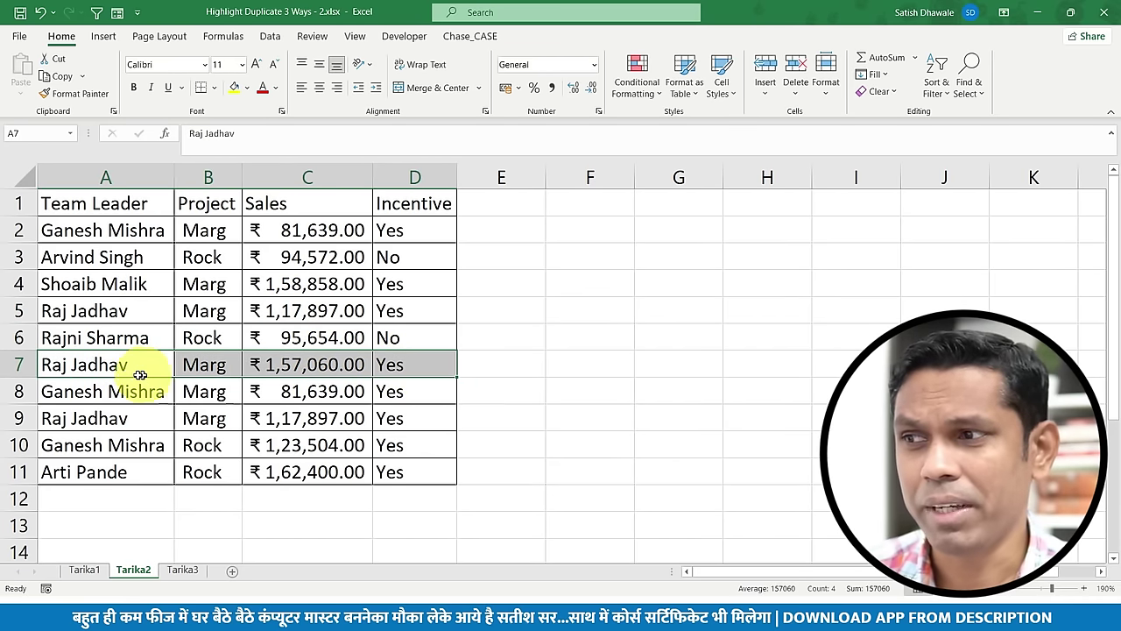
left_click_drag(140, 366, 427, 368)
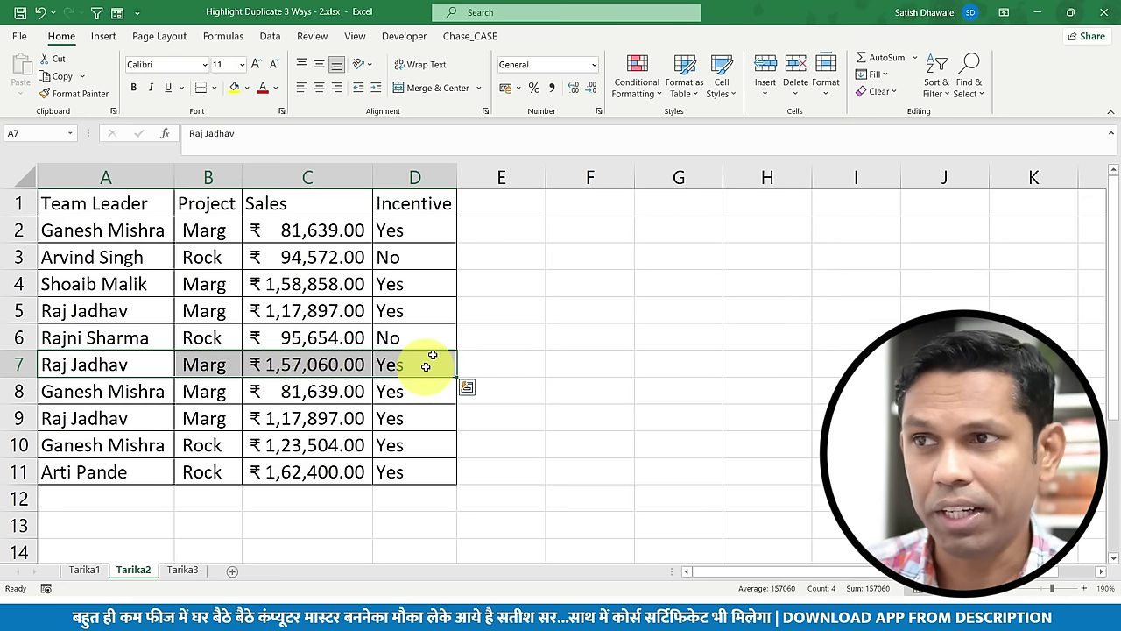
left_click(525, 233)
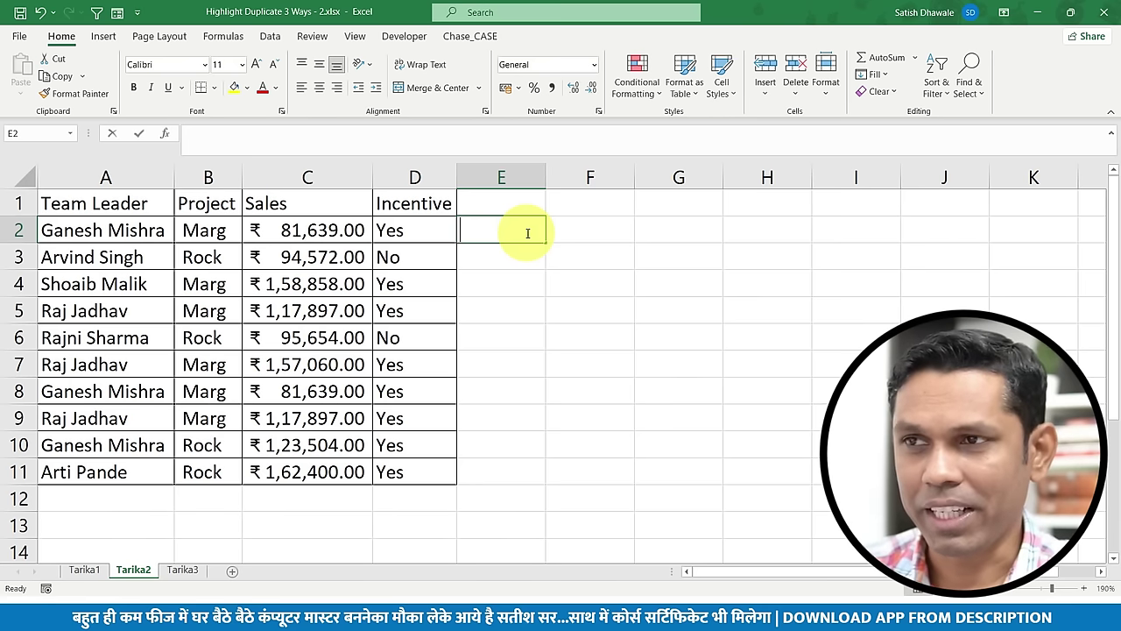
Step: Enter =CONCAT(A2:D2) in E2 to join the row's four fields
type("=conc")
key("Tab")
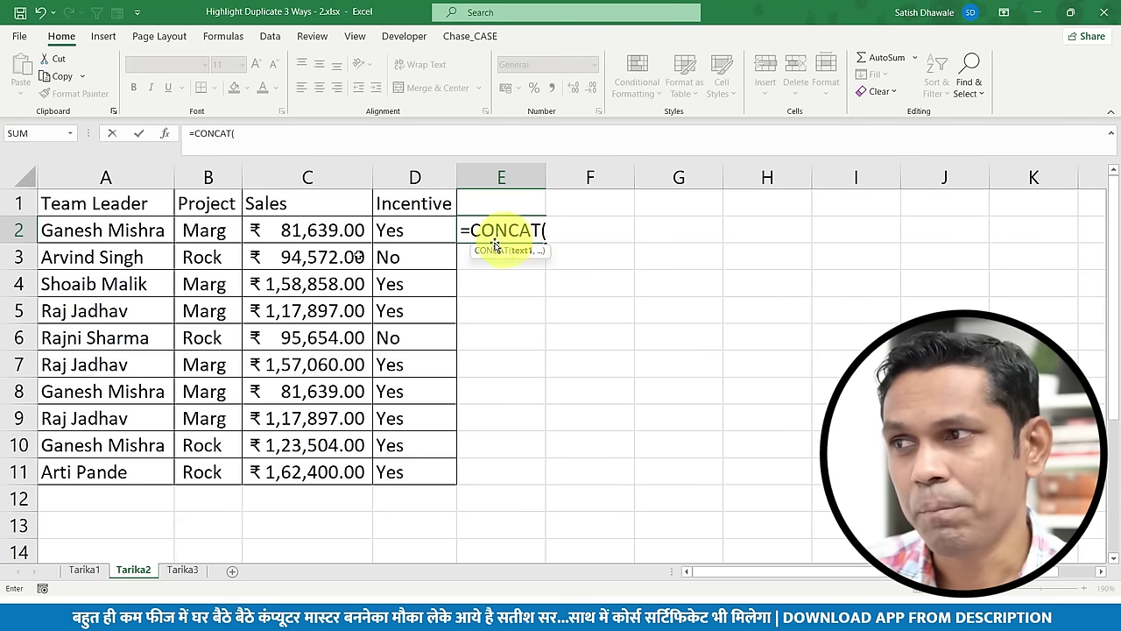
left_click_drag(92, 230, 412, 231)
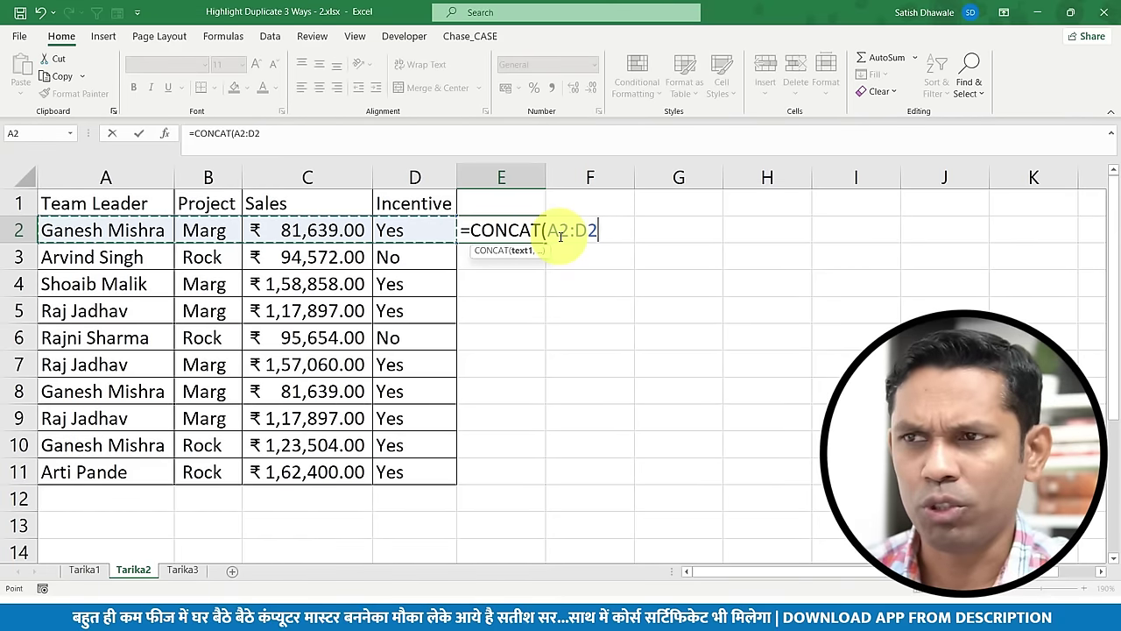
type(")")
key("Return")
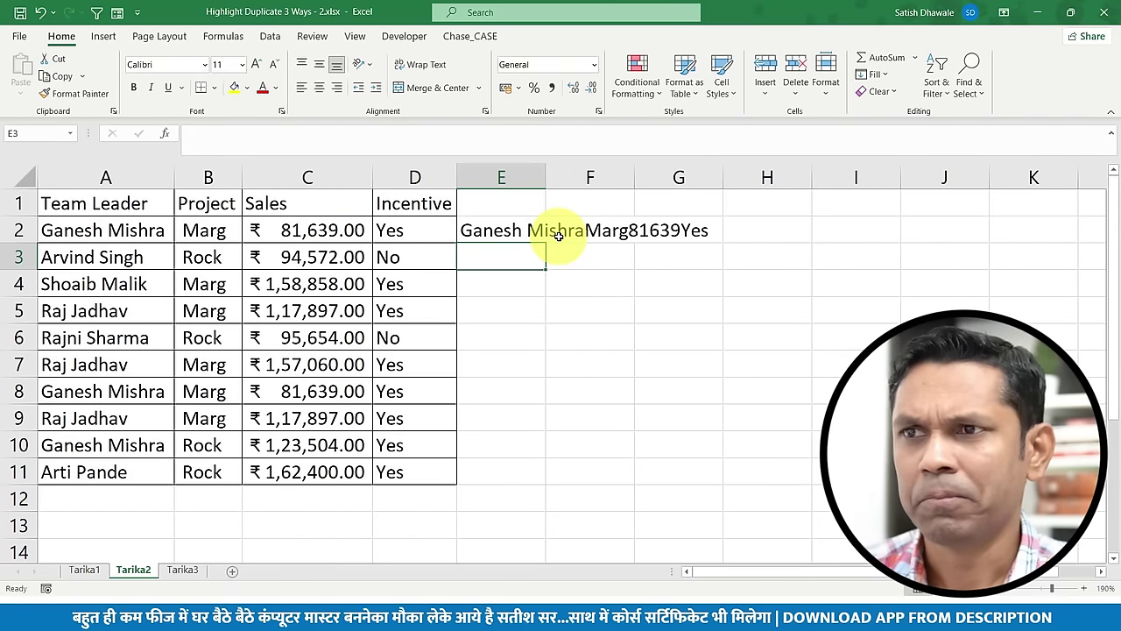
Step: Fill the CONCAT formula down to E11 and widen column E to fit the text
left_click(517, 228)
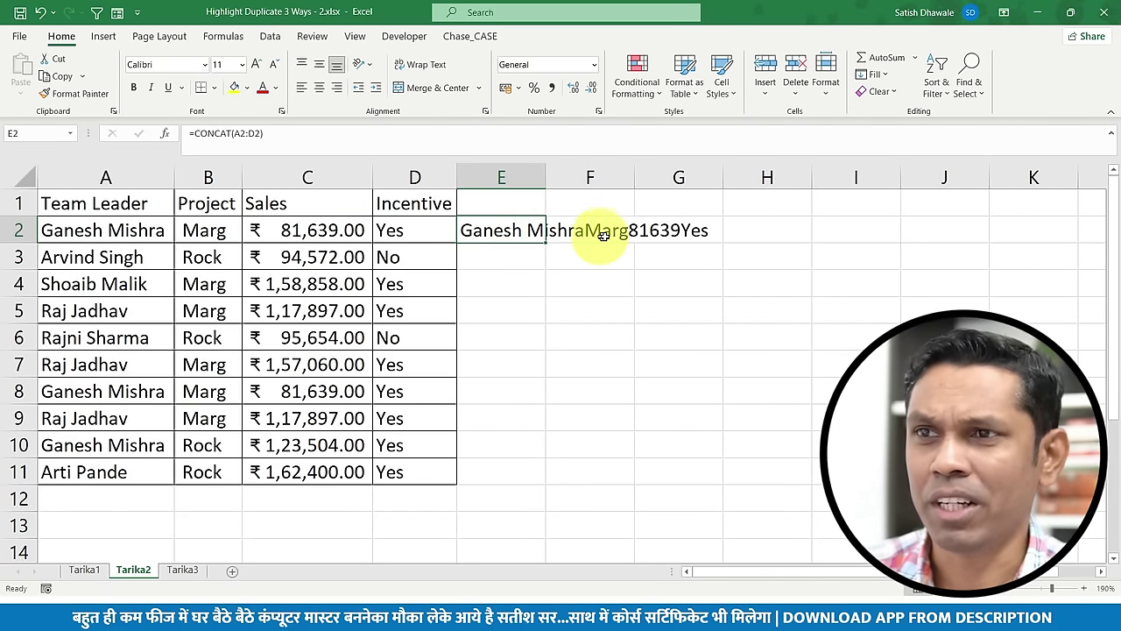
left_click_drag(101, 230, 433, 233)
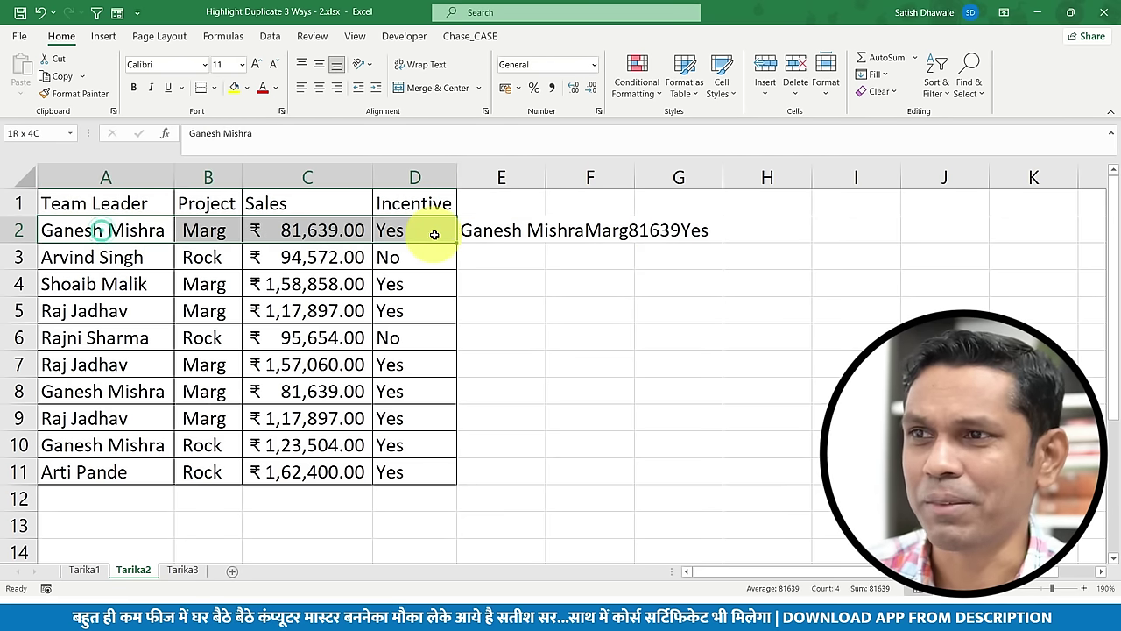
left_click(490, 231)
double_click(545, 244)
left_click_drag(545, 177, 721, 179)
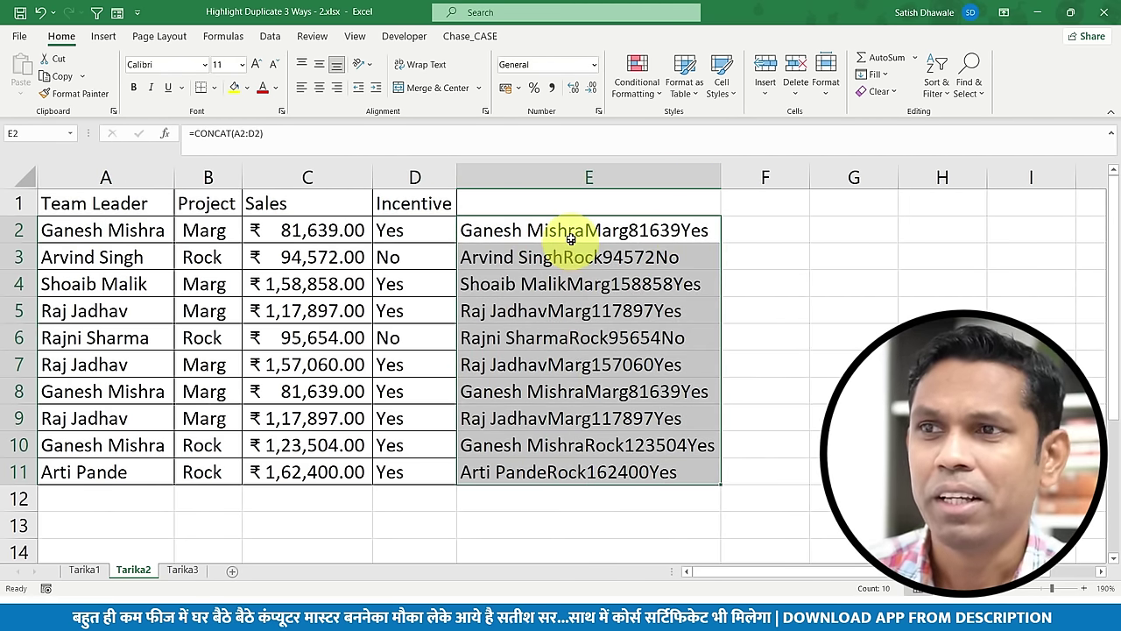
Step: Check E2's formula and select the combined entries E2:E11 for highlighting
double_click(582, 233)
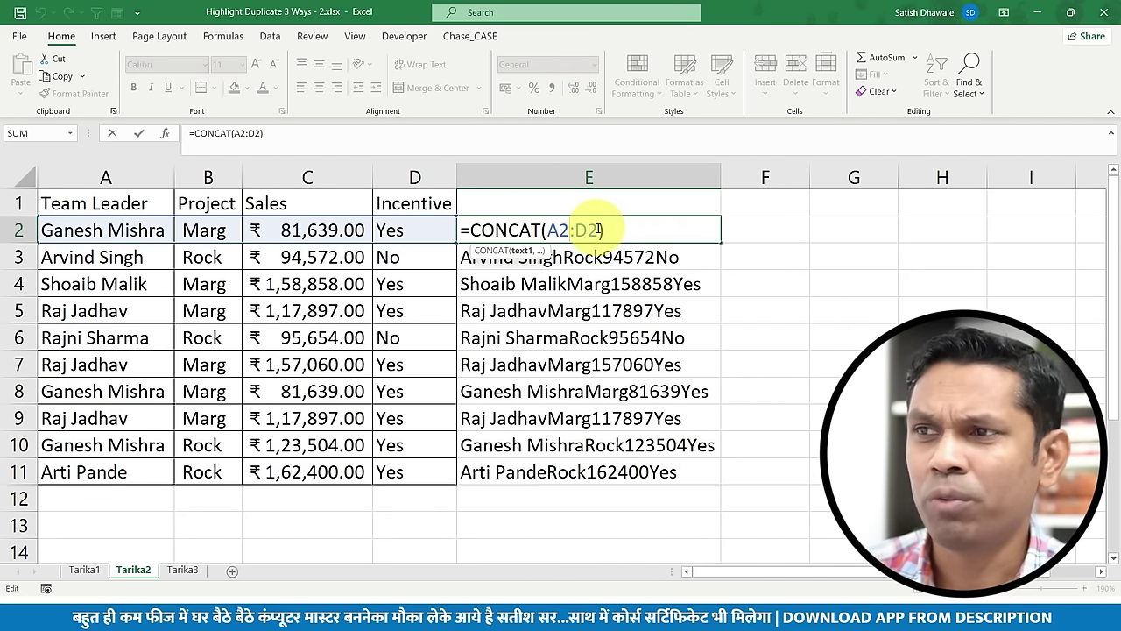
key("Escape")
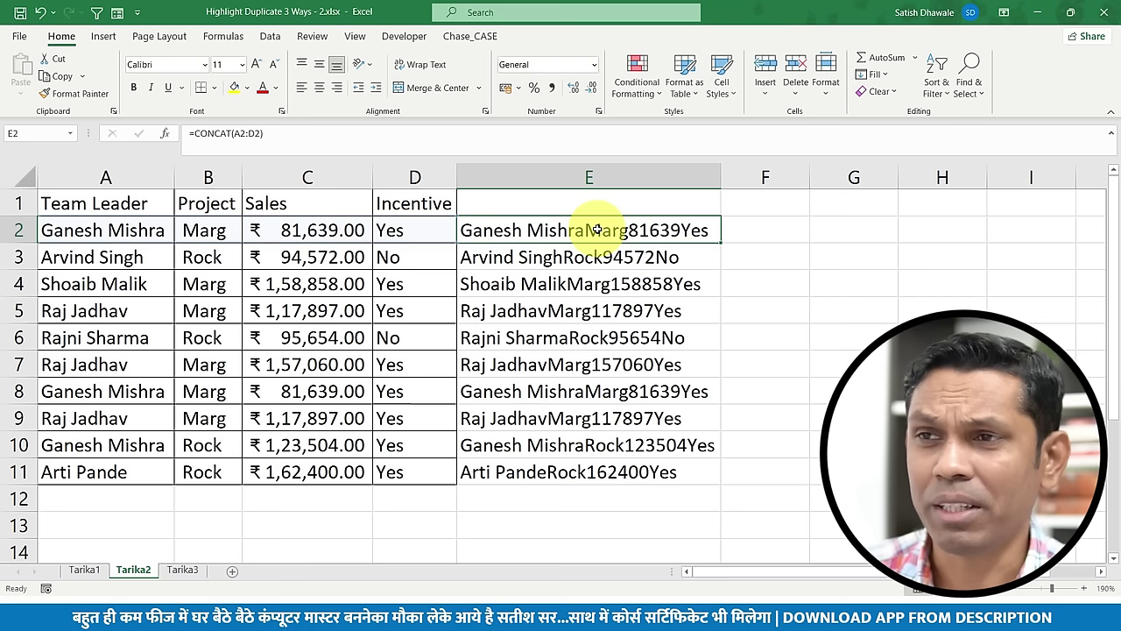
left_click_drag(589, 231, 577, 468)
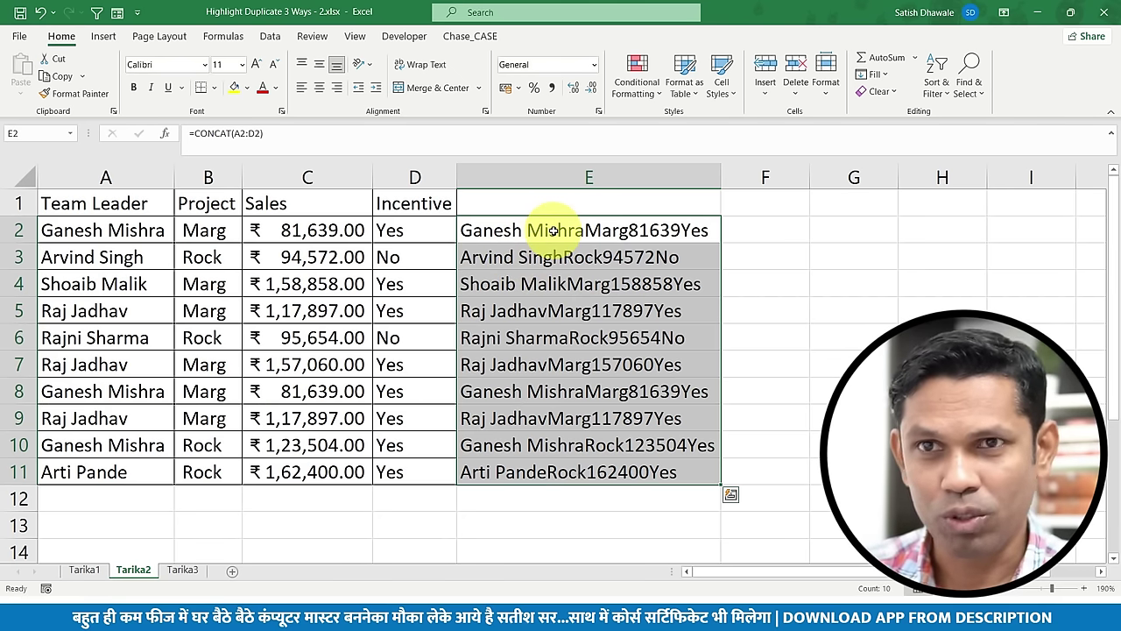
double_click(554, 230)
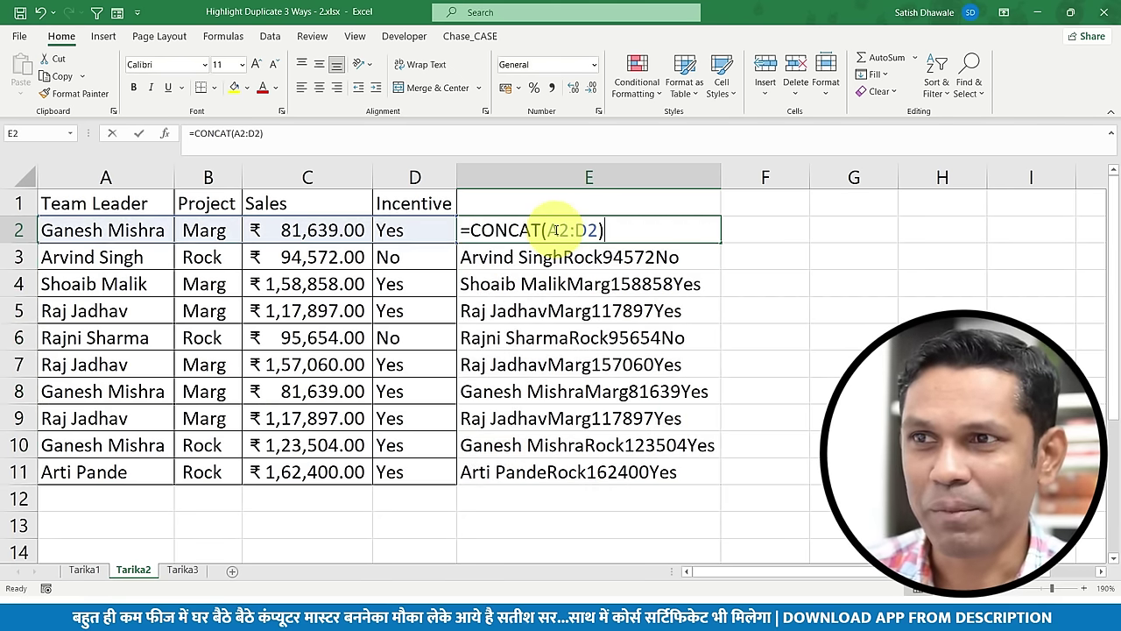
key("Escape")
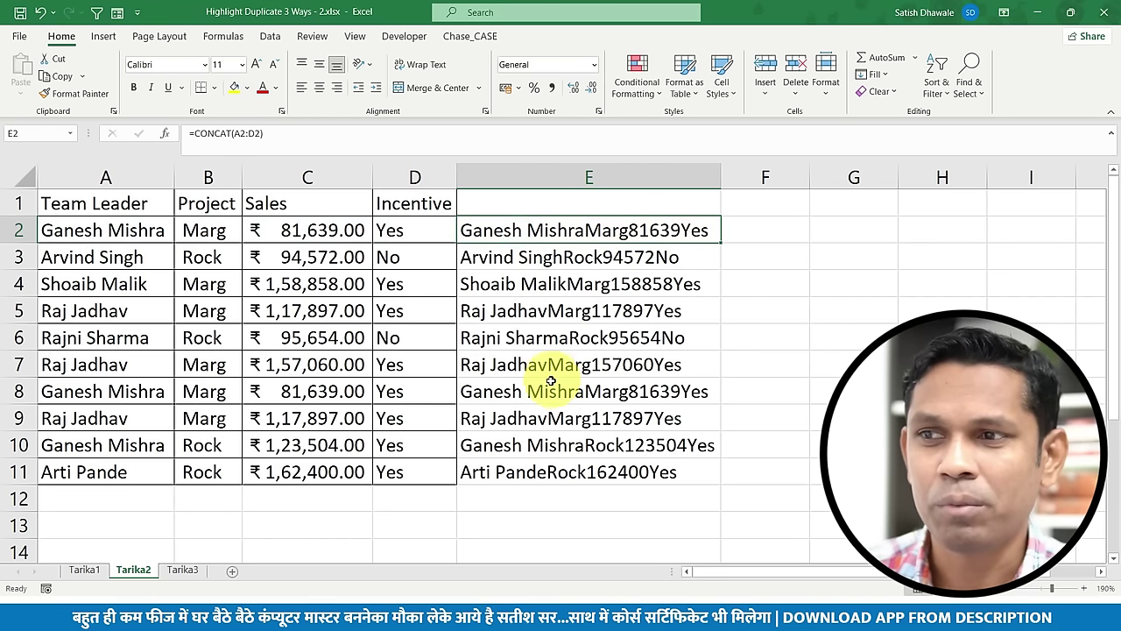
left_click_drag(621, 229, 623, 473)
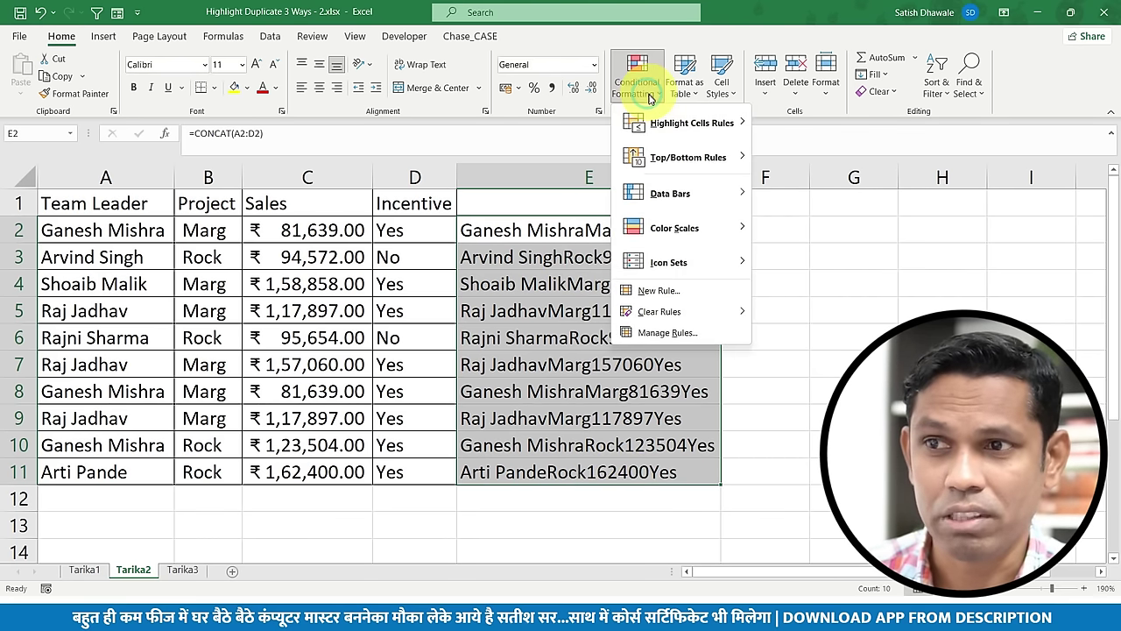
left_click(692, 123)
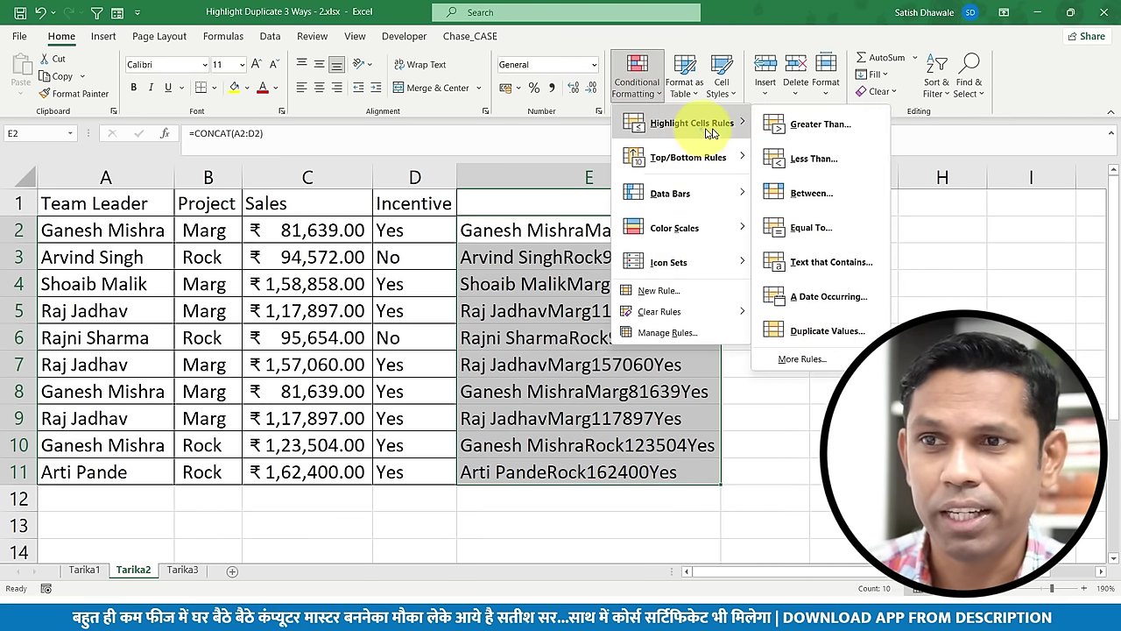
Step: Mark duplicate joined records in E2:E11 with light red fill, compare row 9, and reselect E2:E11
left_click(828, 331)
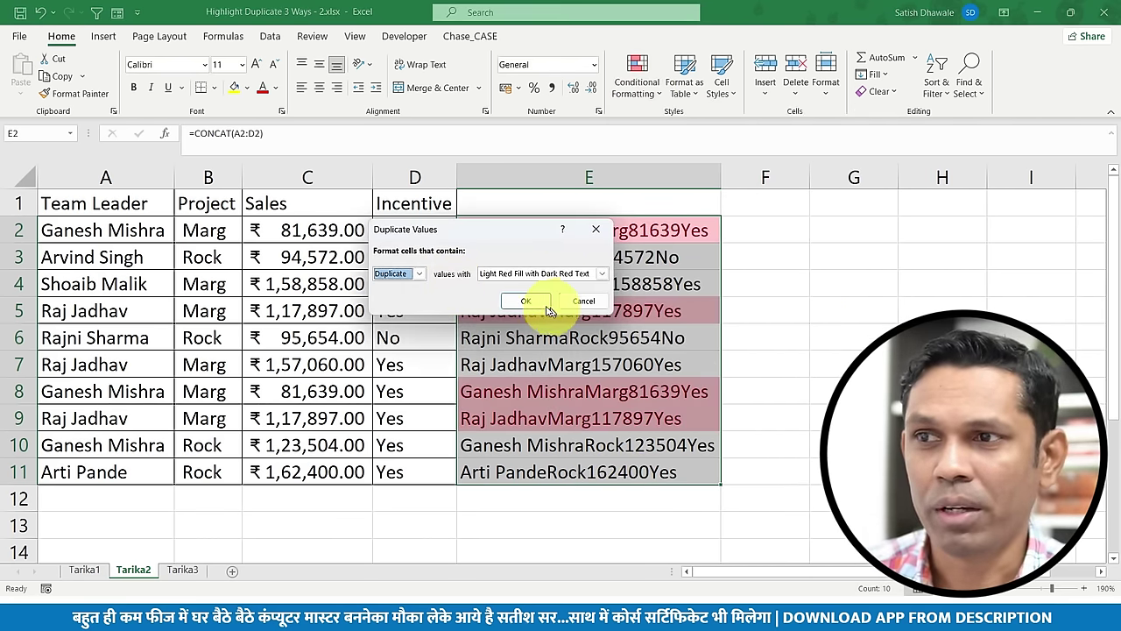
left_click(527, 301)
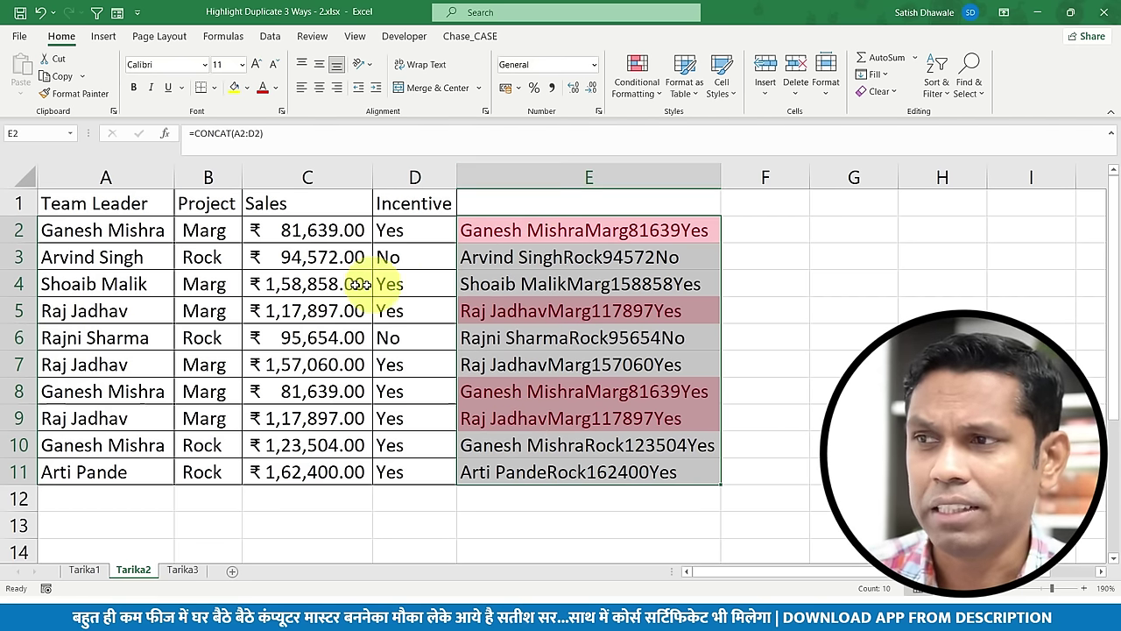
left_click(424, 413)
key("shift+Home")
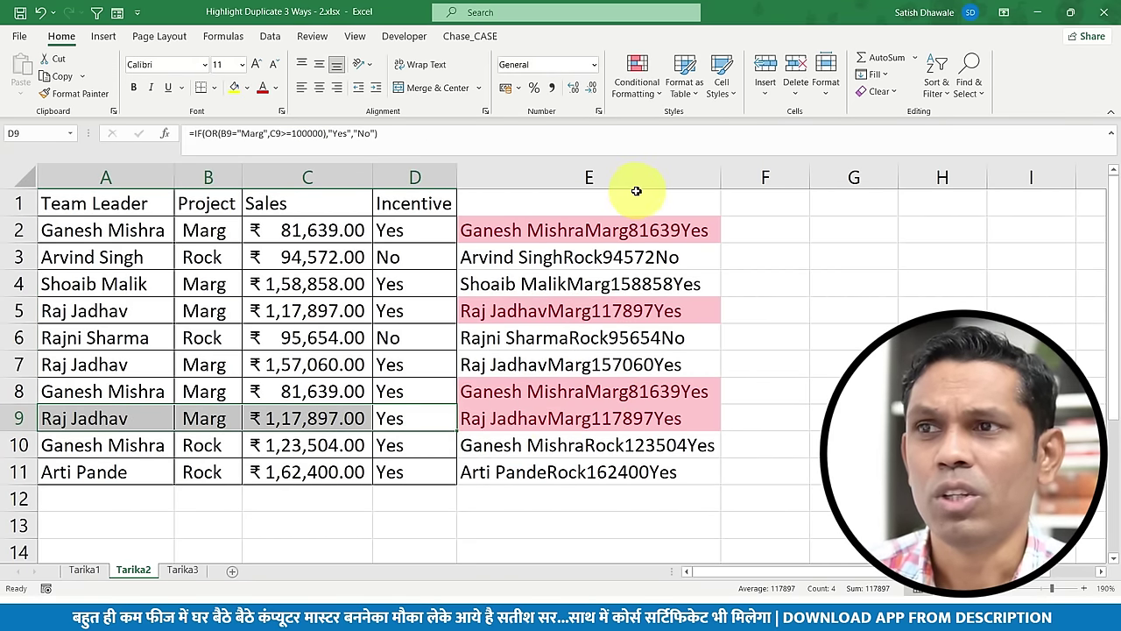
left_click(613, 230)
key("ctrl+shift+Down")
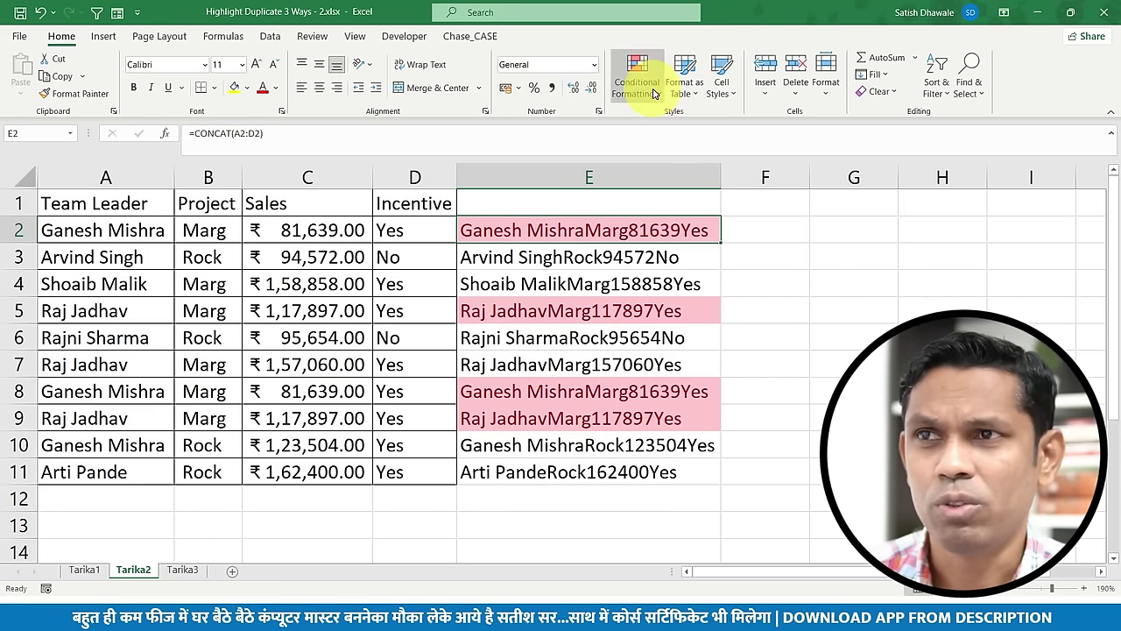
Step: Select E2:E11 and use Clear Rules from Selected Cells to remove their duplicate shading
left_click(640, 88)
left_click(688, 311)
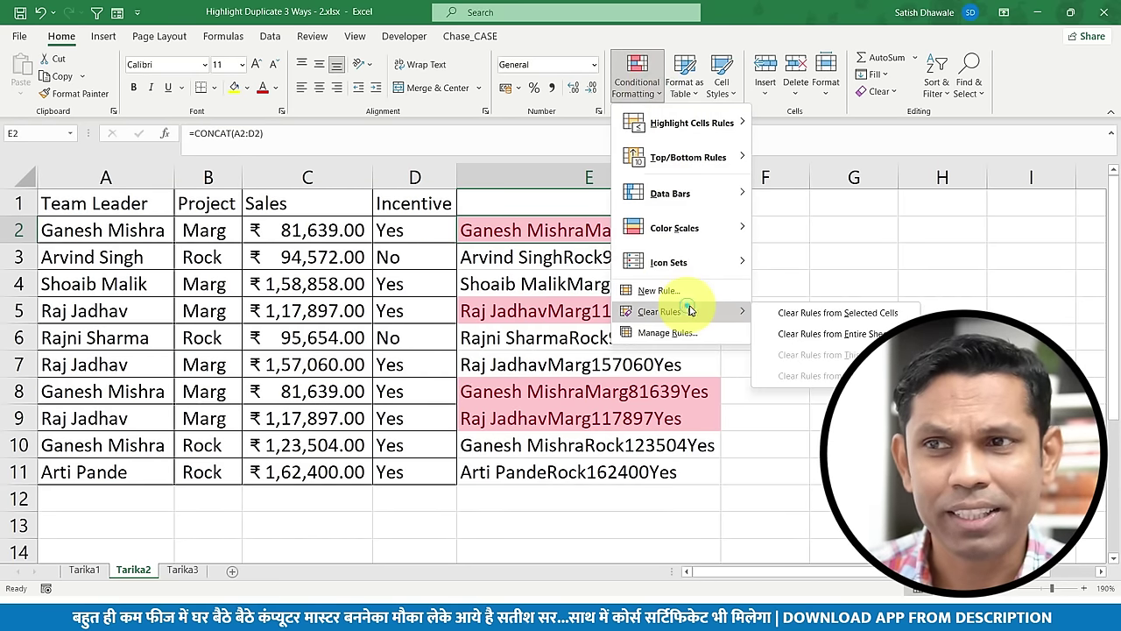
left_click(543, 226)
left_click_drag(543, 229, 543, 473)
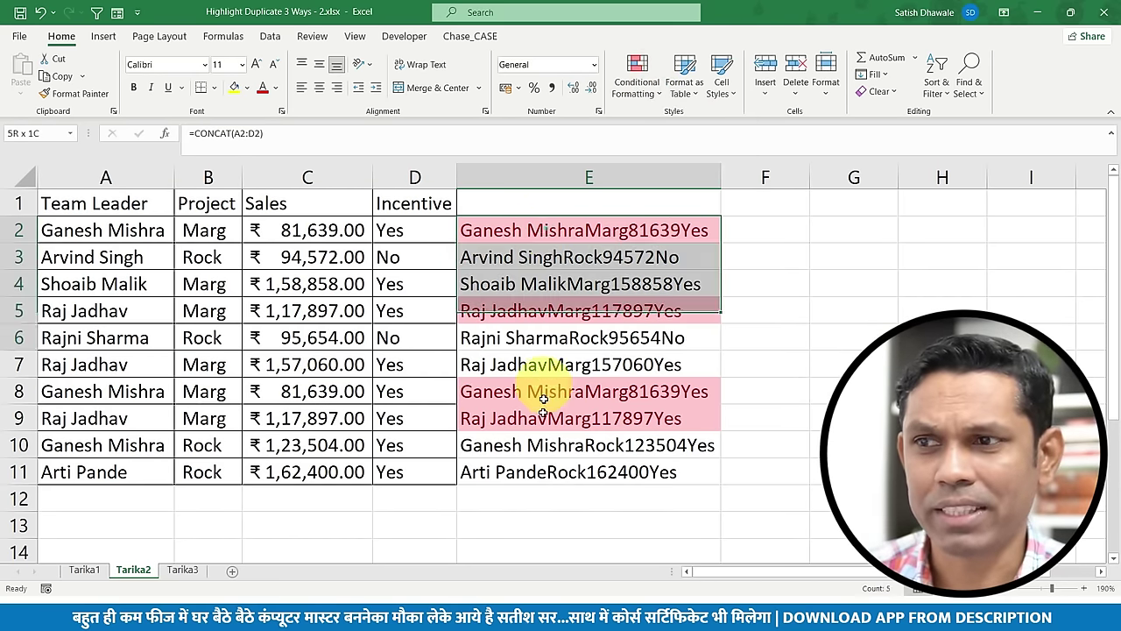
left_click(637, 77)
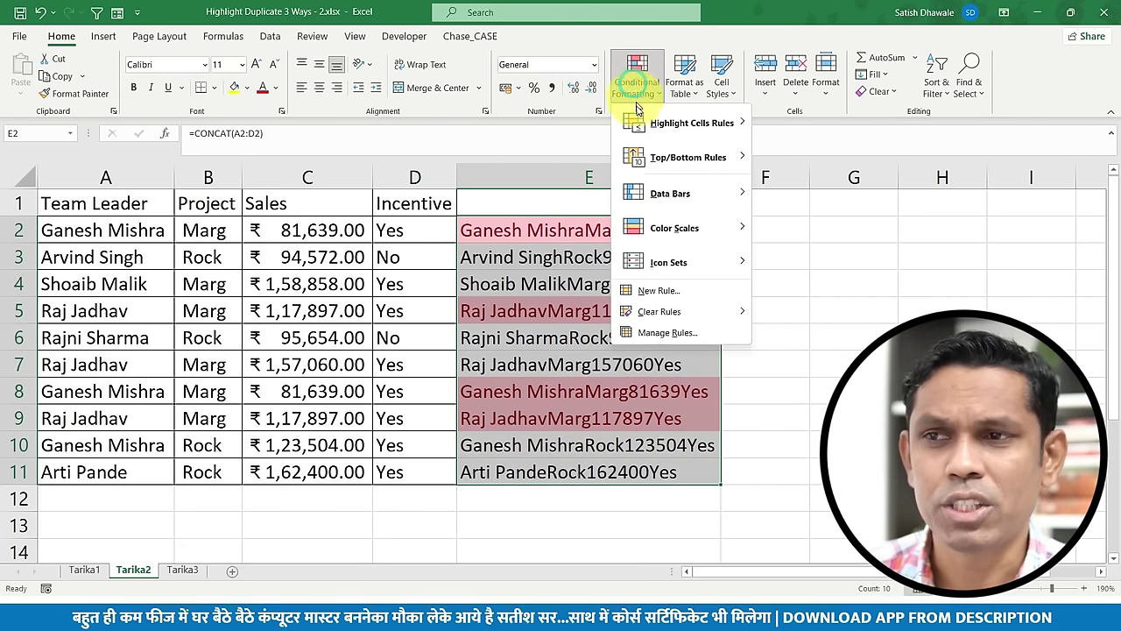
mouse_move(670, 312)
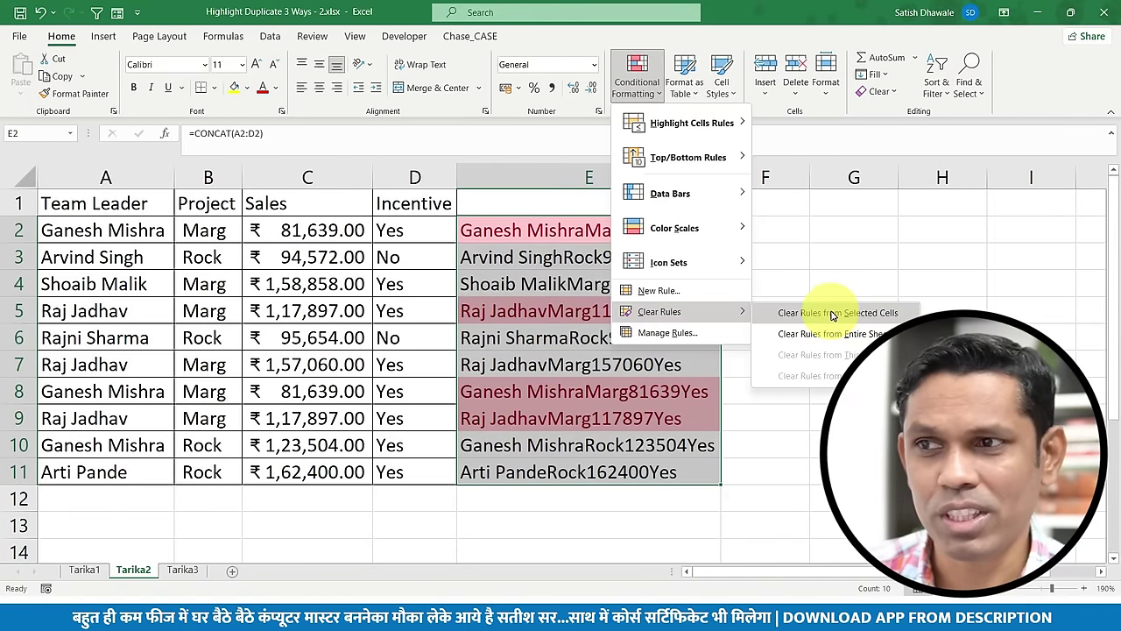
left_click(833, 316)
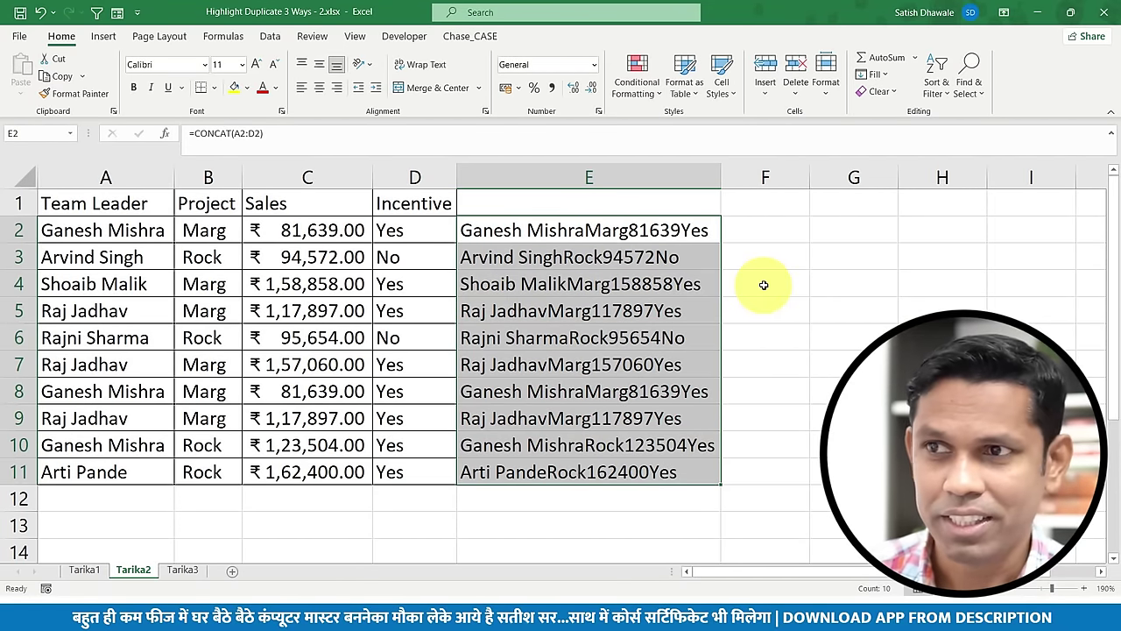
left_click(653, 224)
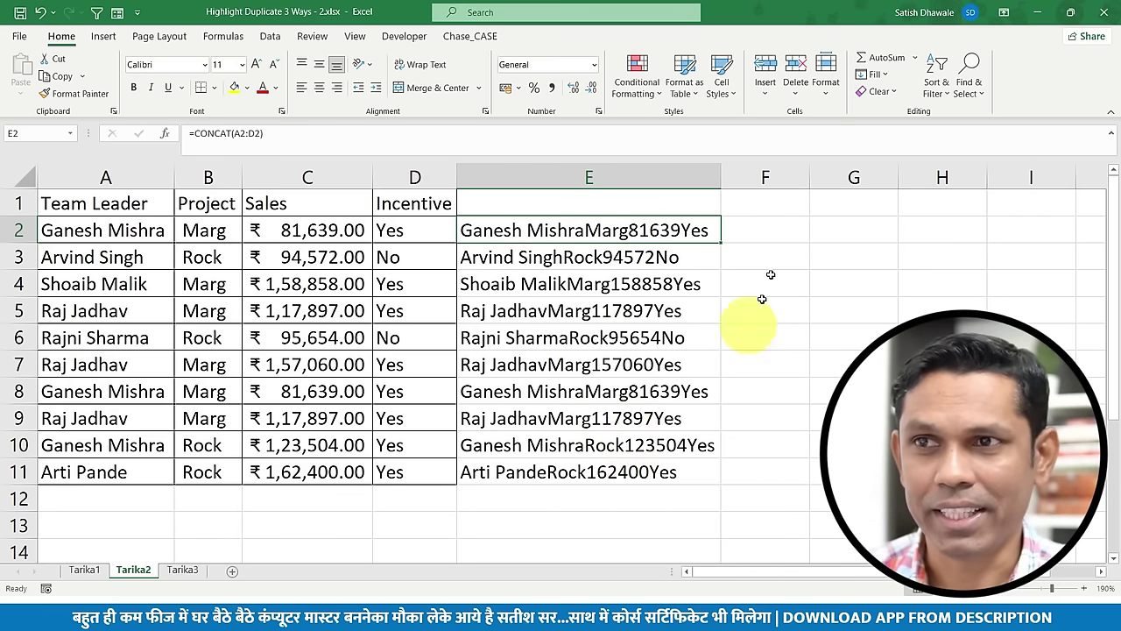
Step: In F2, start a =COUNTIF( formula, correcting the misspelled function name
left_click(762, 234)
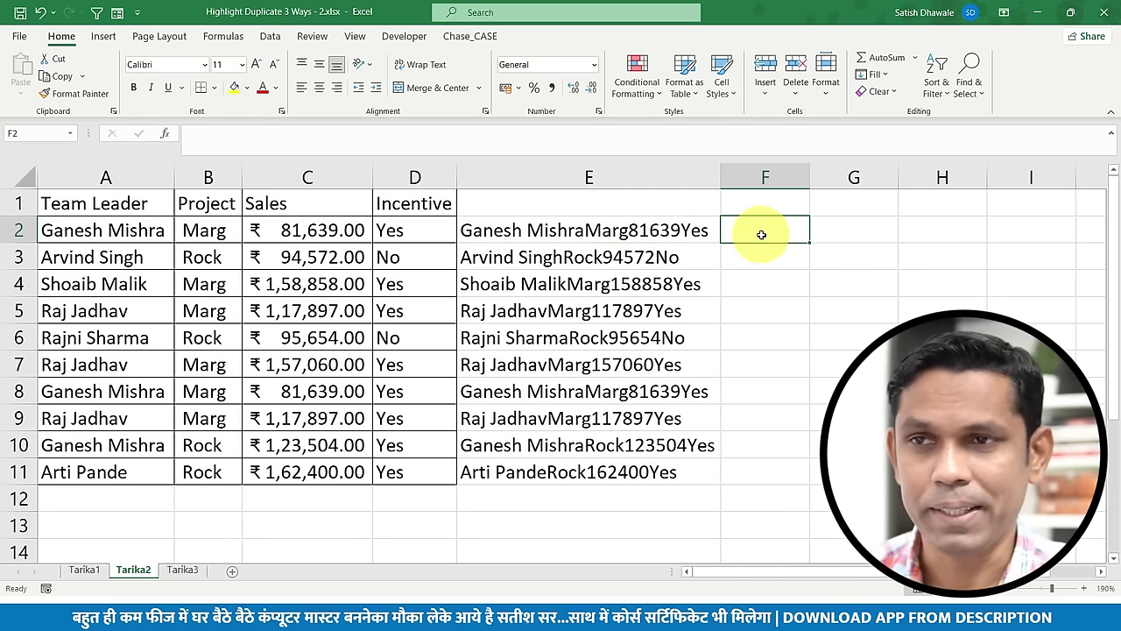
type("=cou")
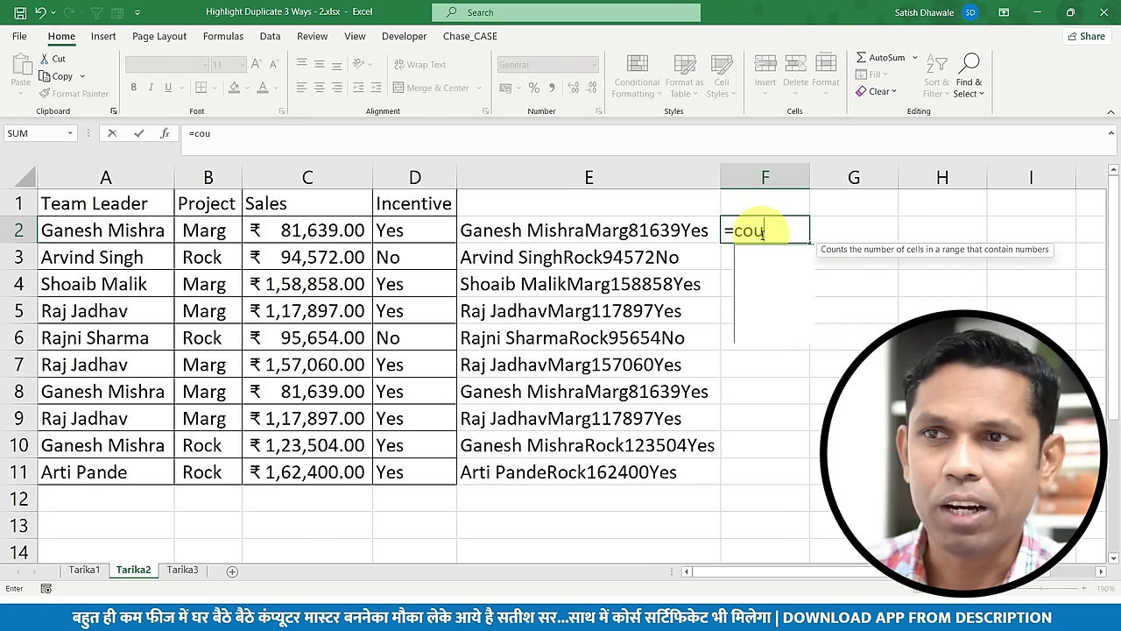
type("ntif")
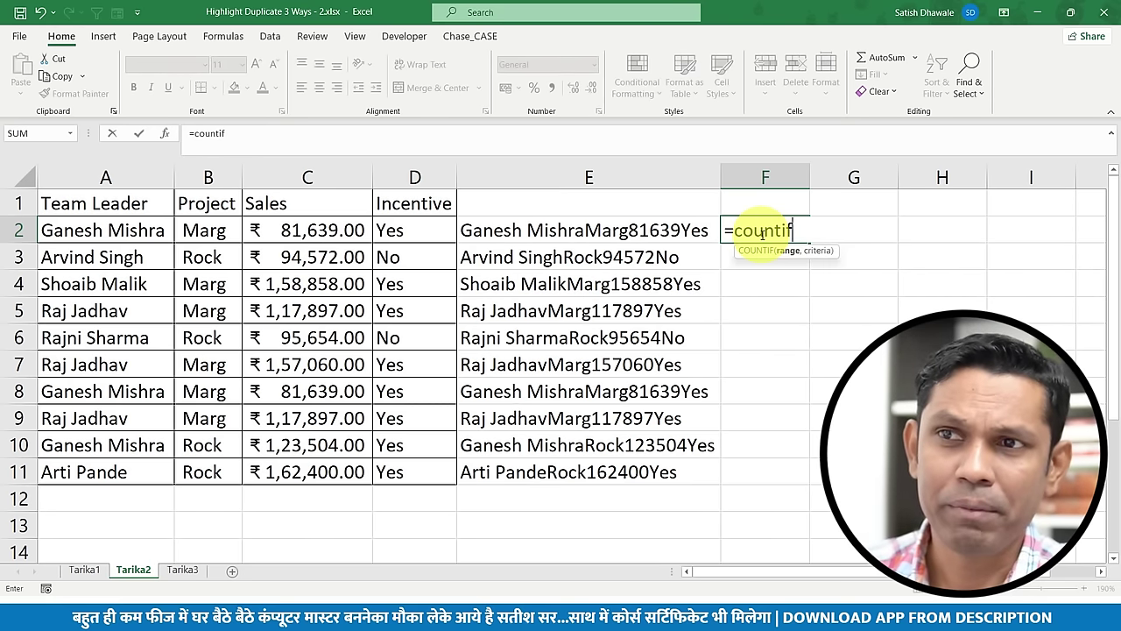
key("Tab")
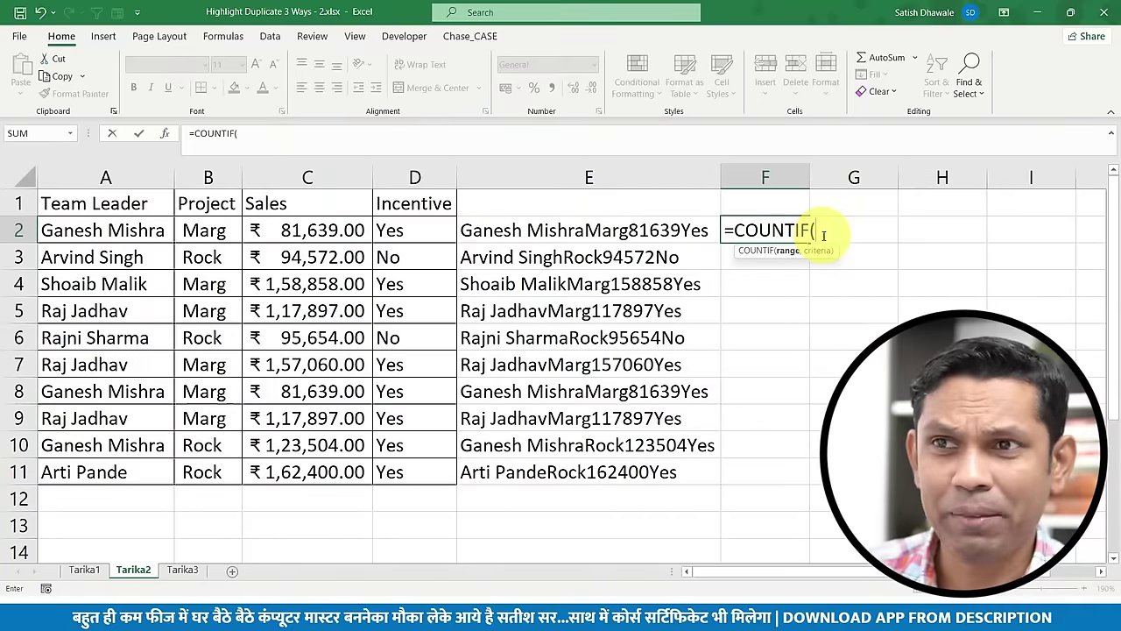
Step: Complete F2 as =COUNTIF($E$2:$E$11,E2), which returns 2
left_click_drag(541, 230, 574, 470)
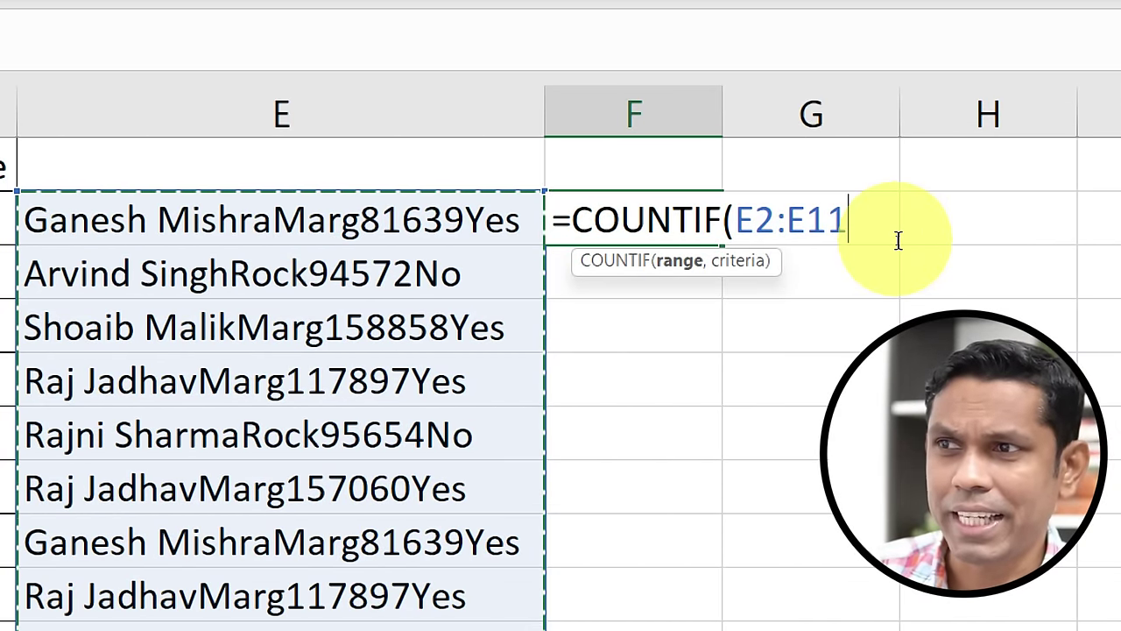
key("F4")
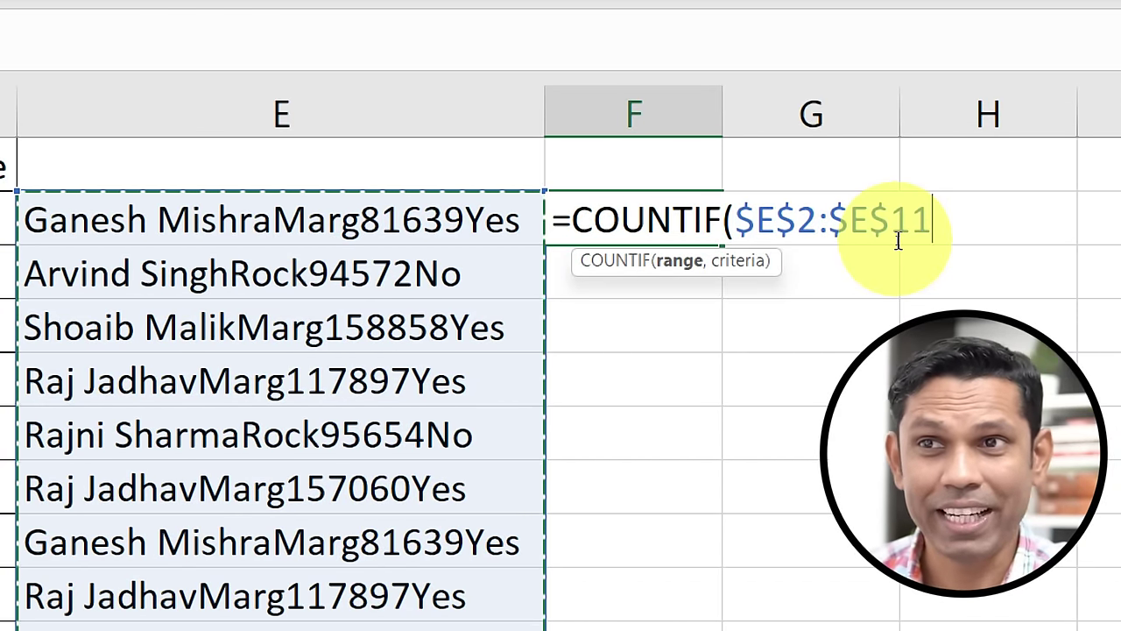
type(",")
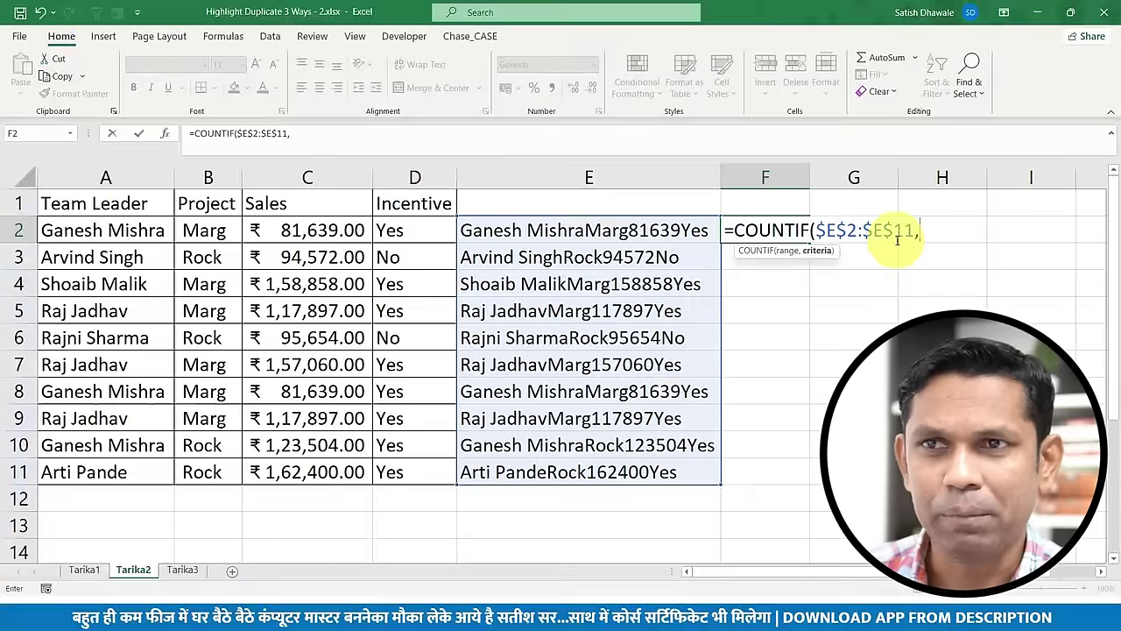
left_click(656, 230)
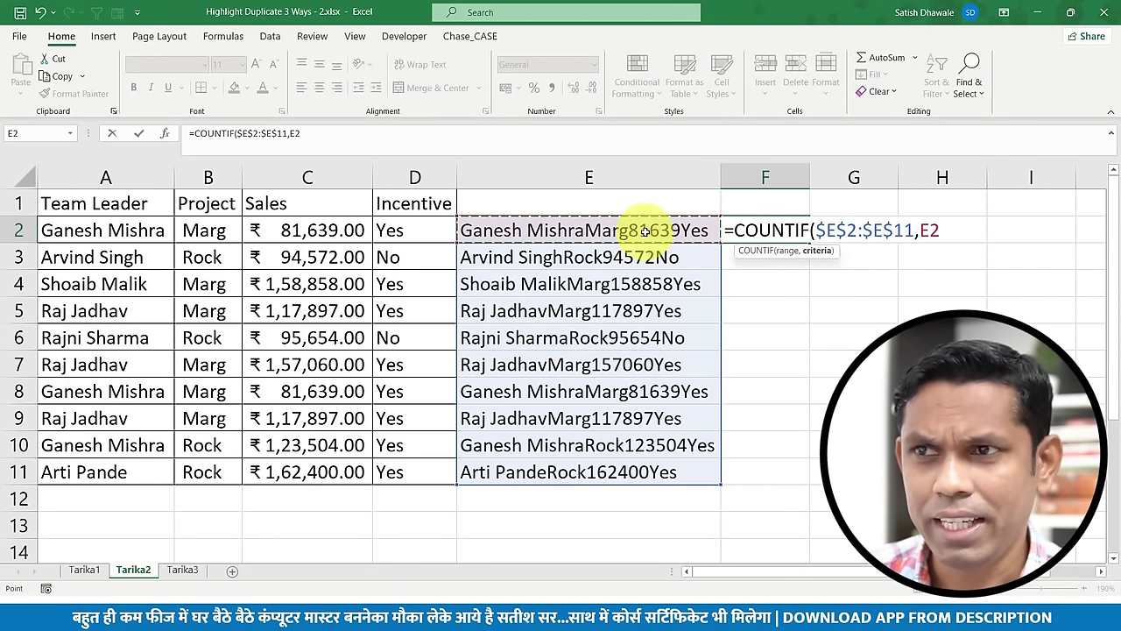
double_click(928, 230)
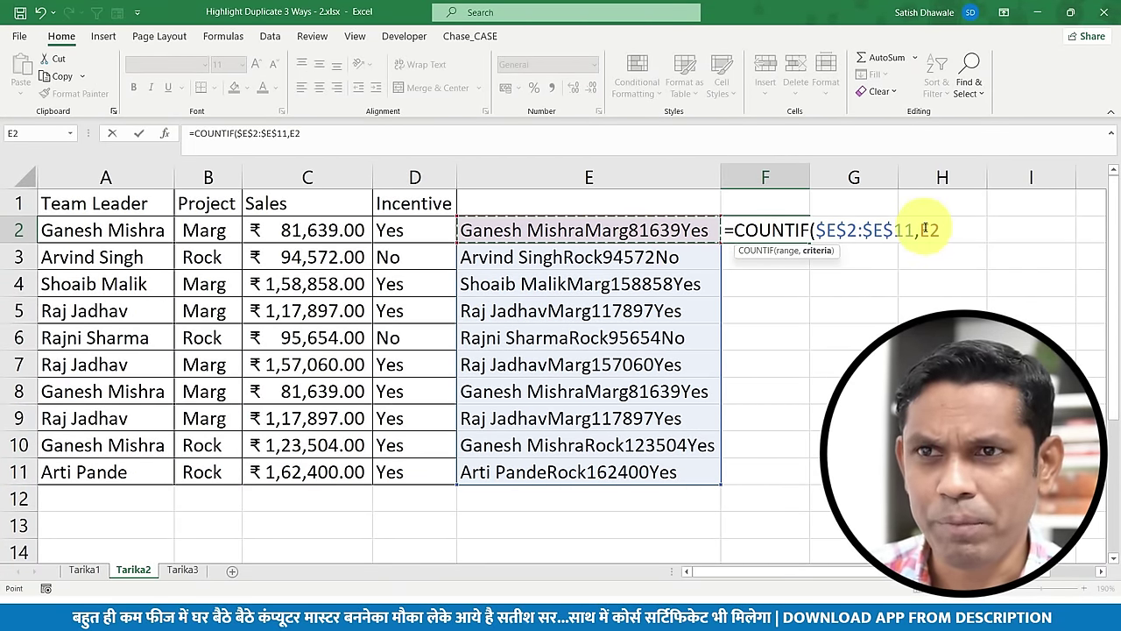
key("F4")
key("F4")
key("F4")
key("F4")
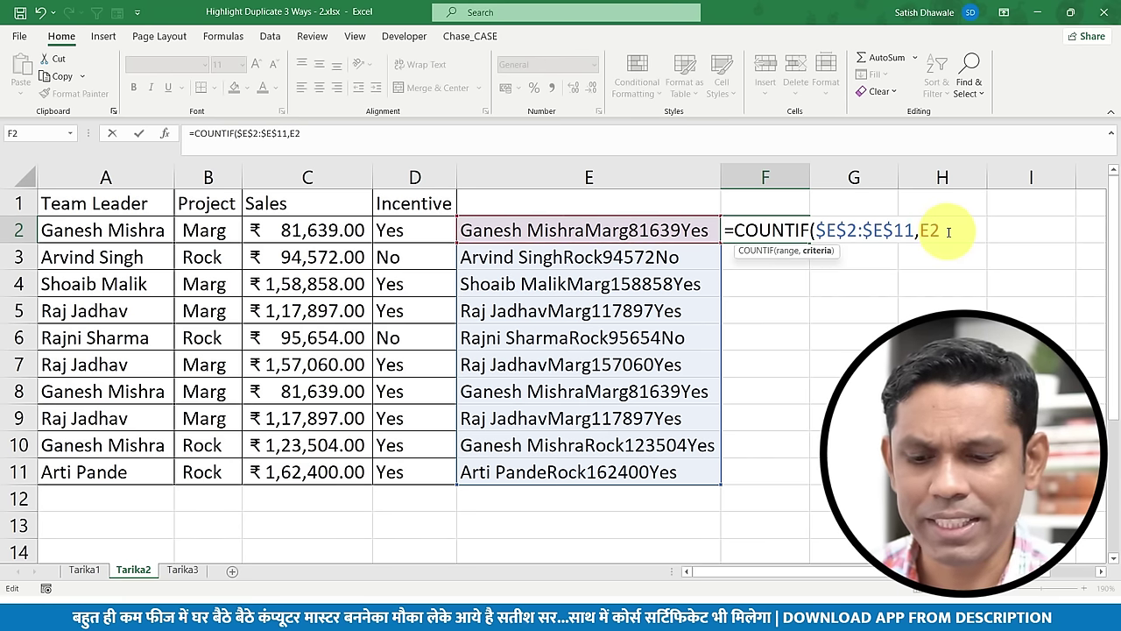
type(")")
key("Return")
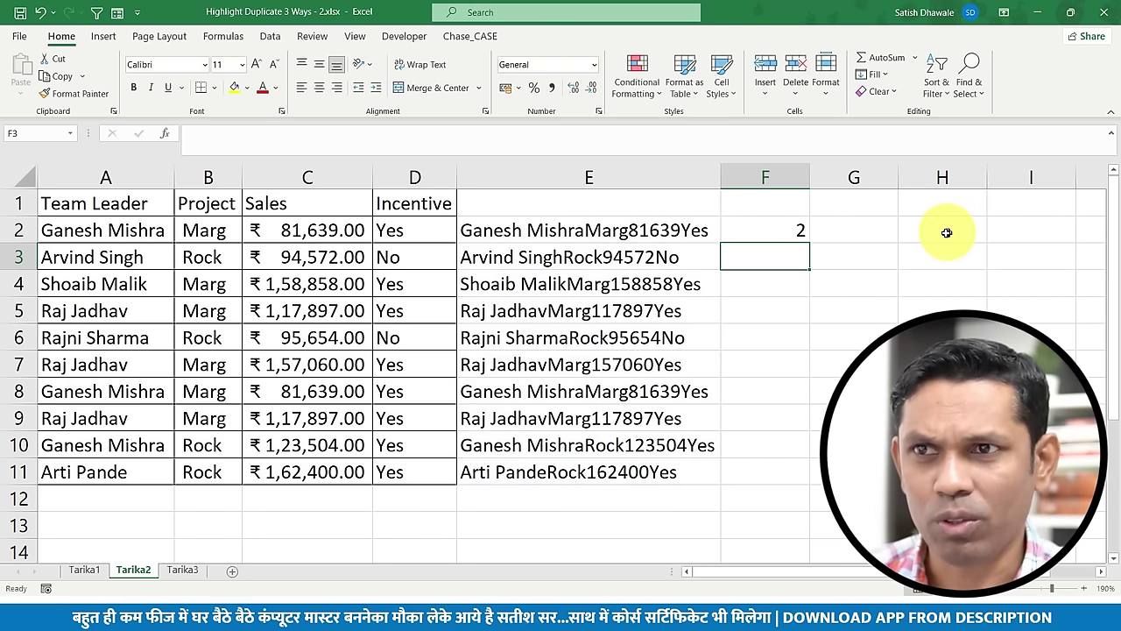
Step: Fill the COUNTIF formula down to F11 and verify the copies in F8, F9 and F11
left_click(804, 230)
mouse_move(807, 243)
left_mouse_down()
mouse_move(777, 502)
mouse_move(779, 473)
left_mouse_up()
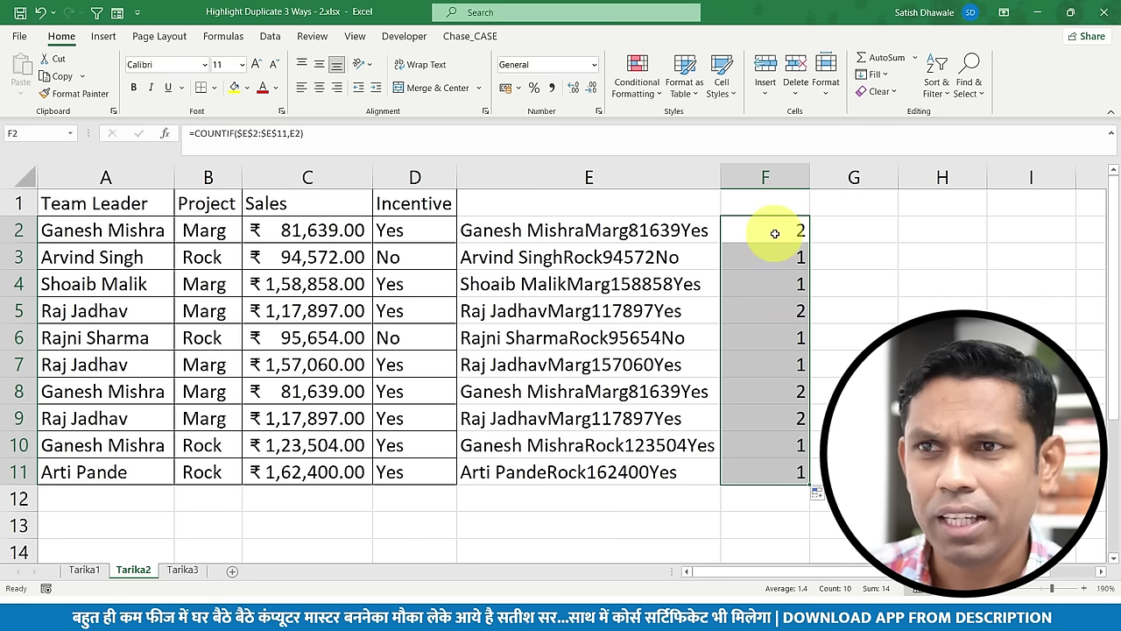
double_click(772, 391)
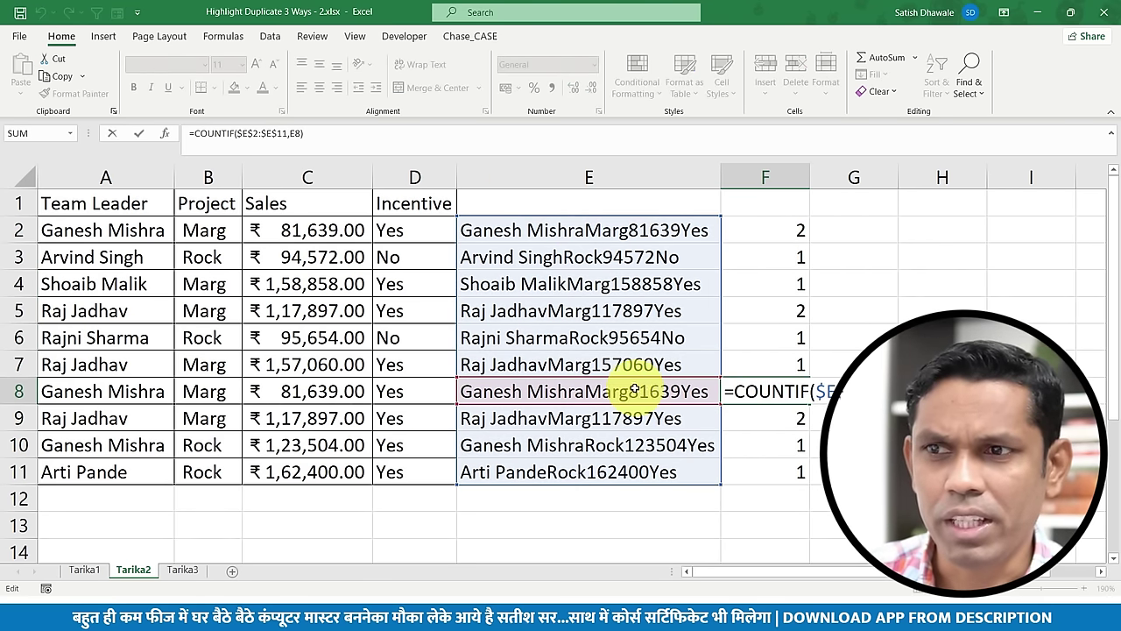
key("Escape")
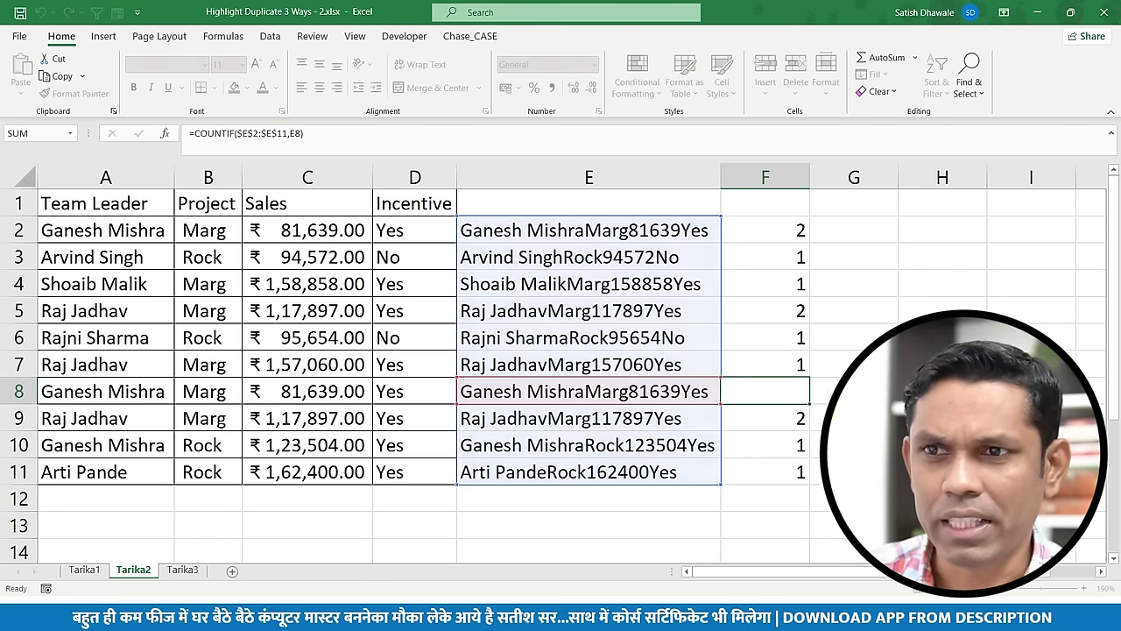
double_click(788, 419)
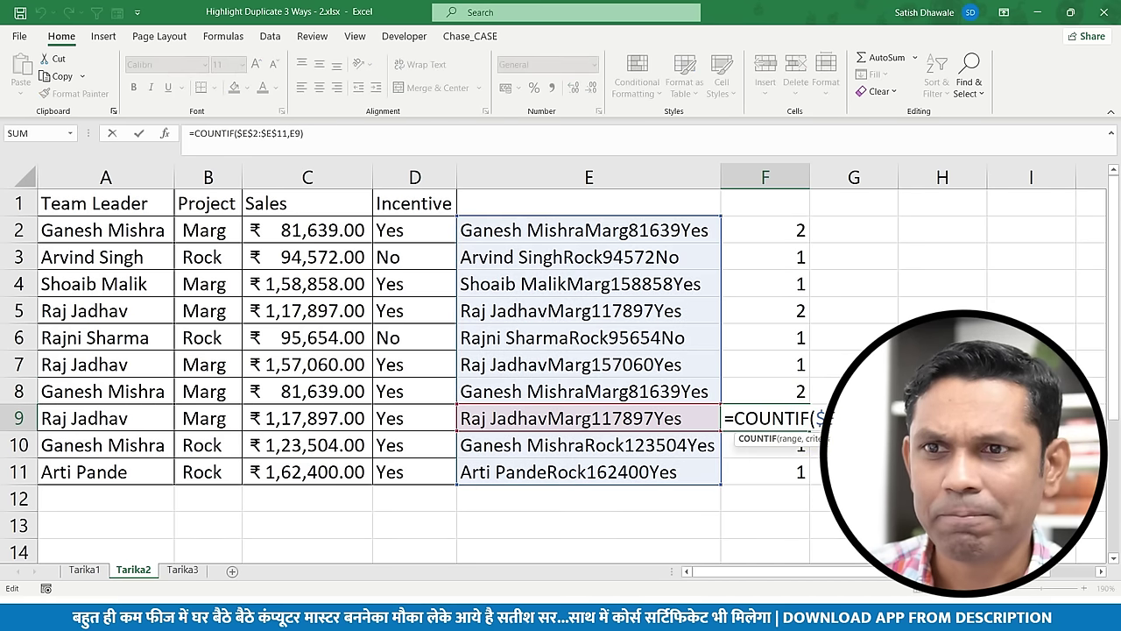
left_click(771, 466)
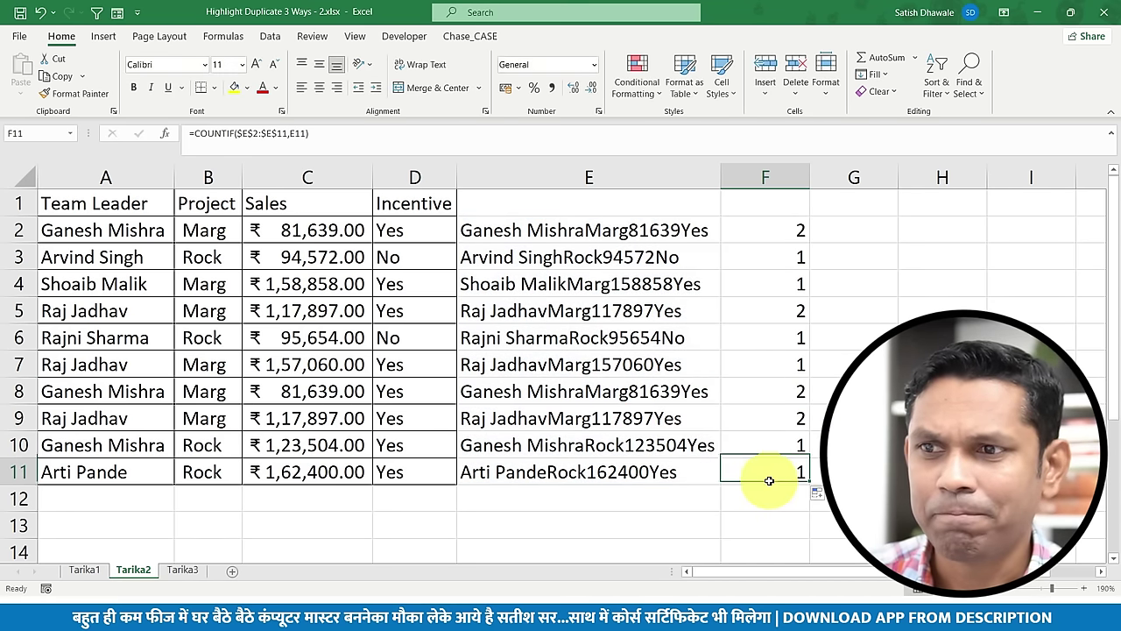
double_click(769, 480)
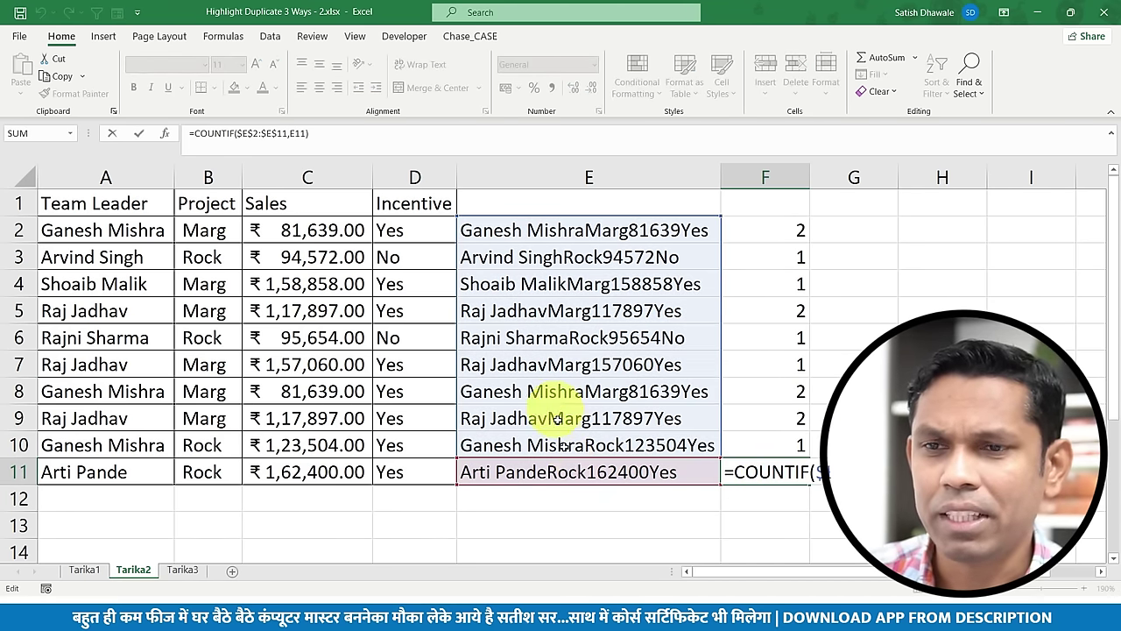
key("Escape")
Step: Review the counts in F2:F11 and the formulas in F3, F4, E3 and E2
left_click(764, 231)
left_click_drag(764, 281, 749, 461)
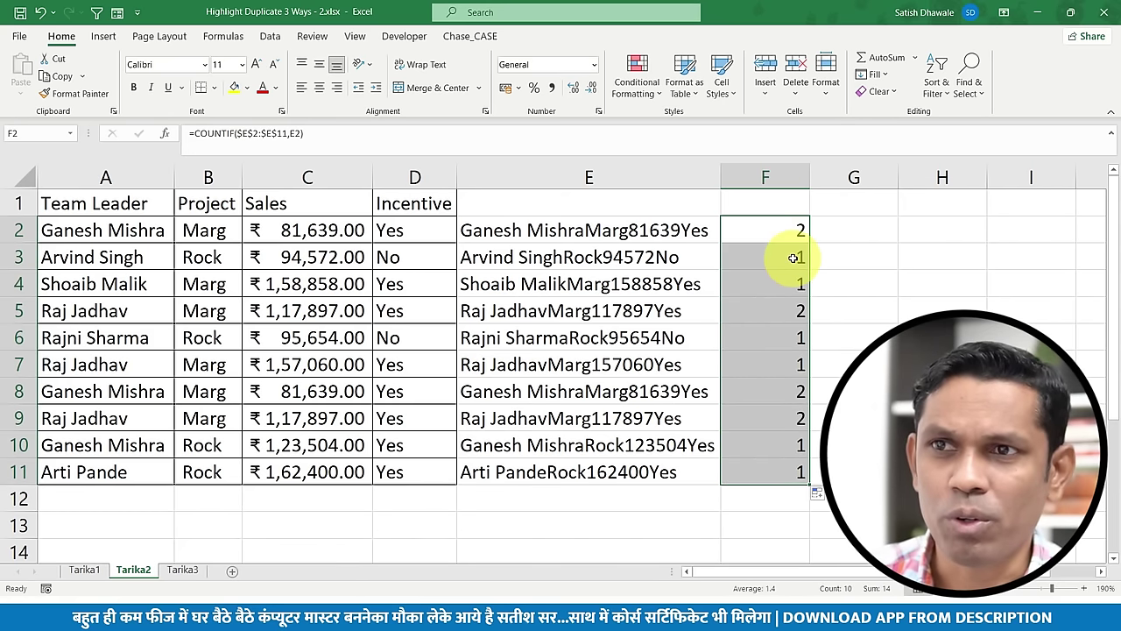
left_click(789, 236)
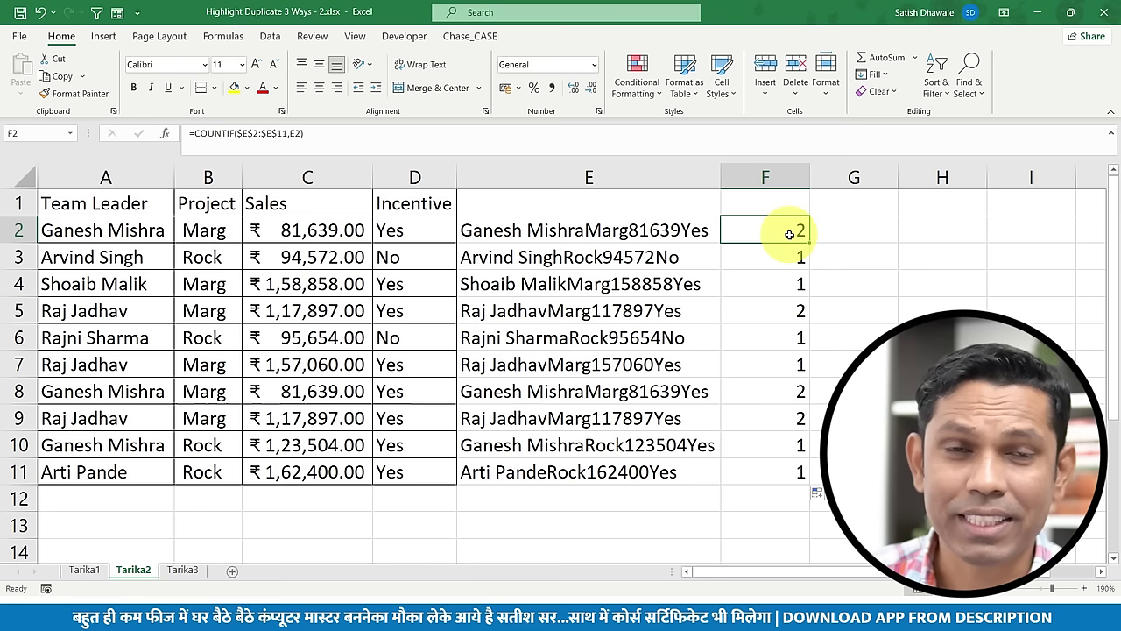
left_click(779, 256)
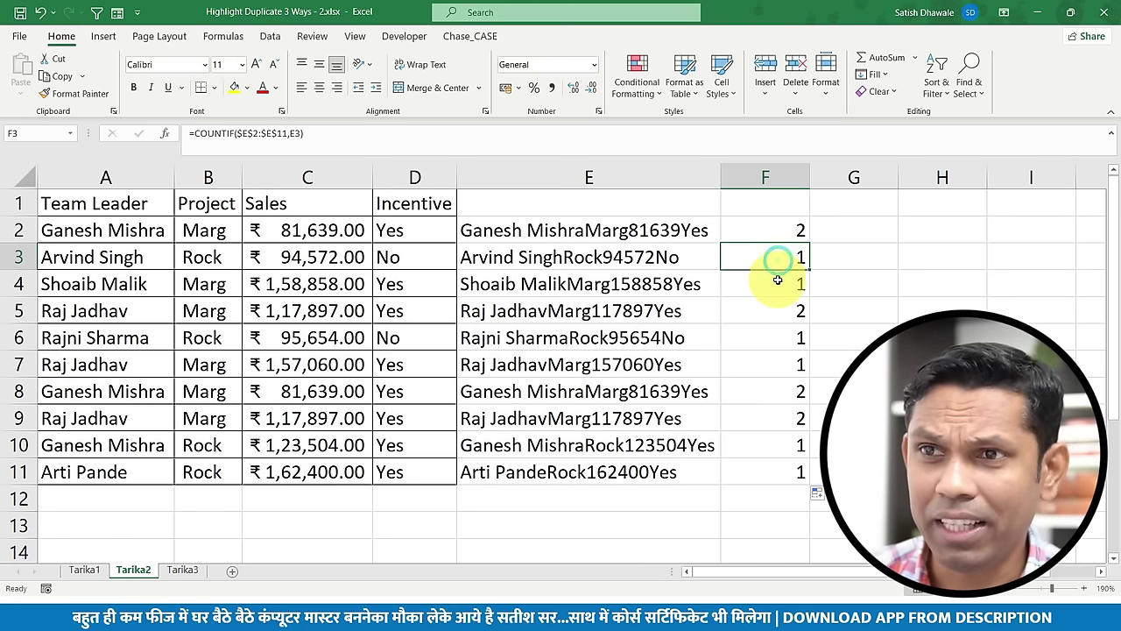
left_click(777, 281)
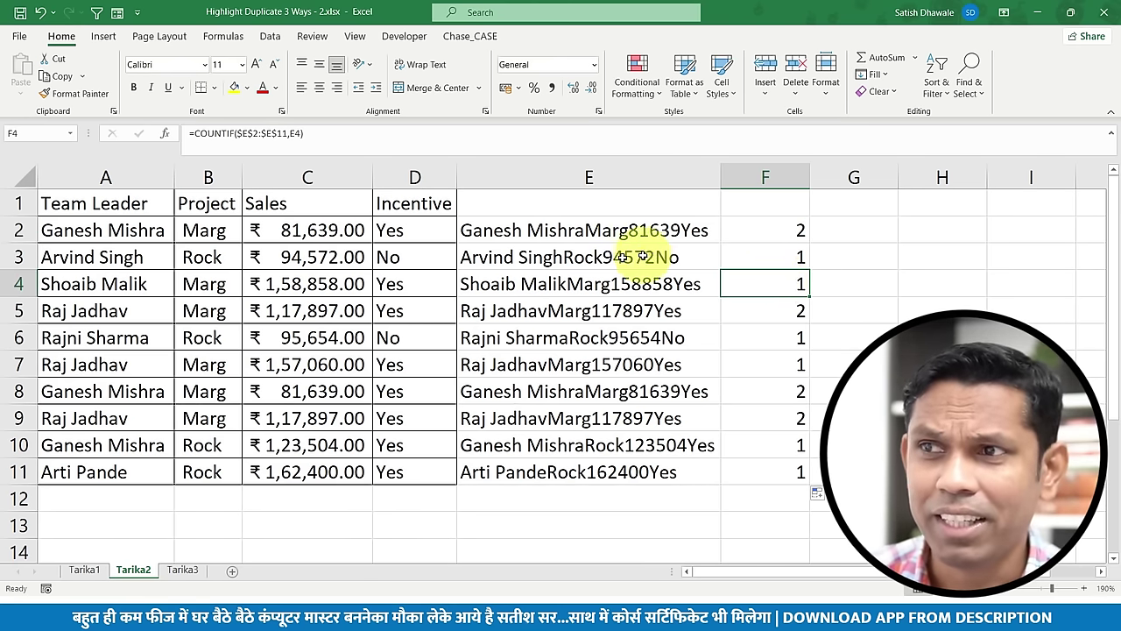
left_click(530, 258)
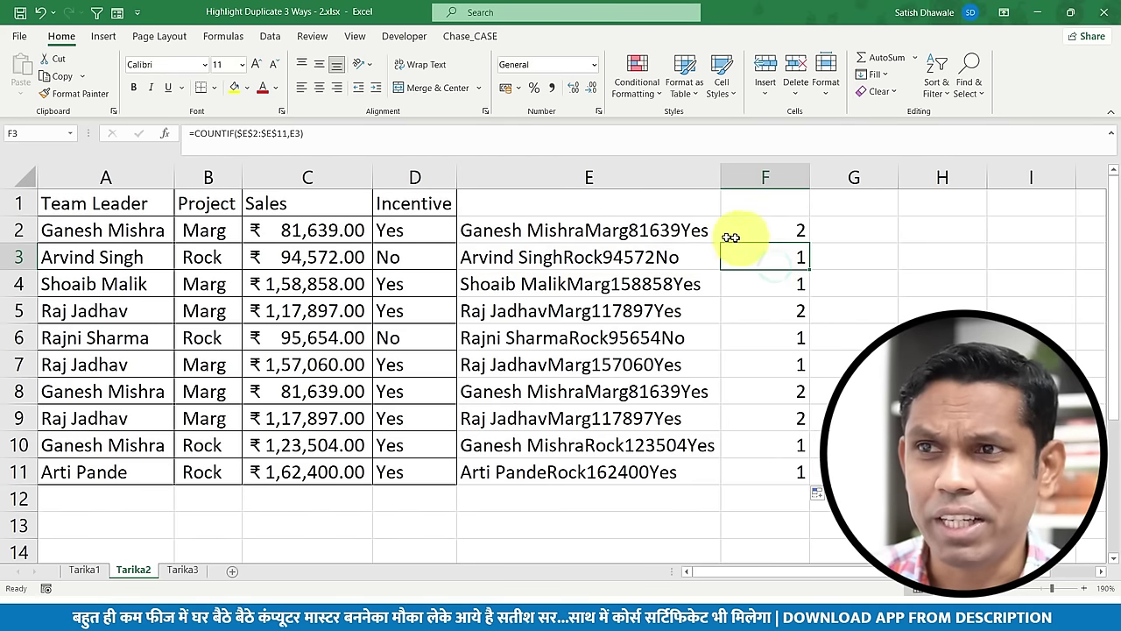
left_click(582, 232)
left_click(770, 235)
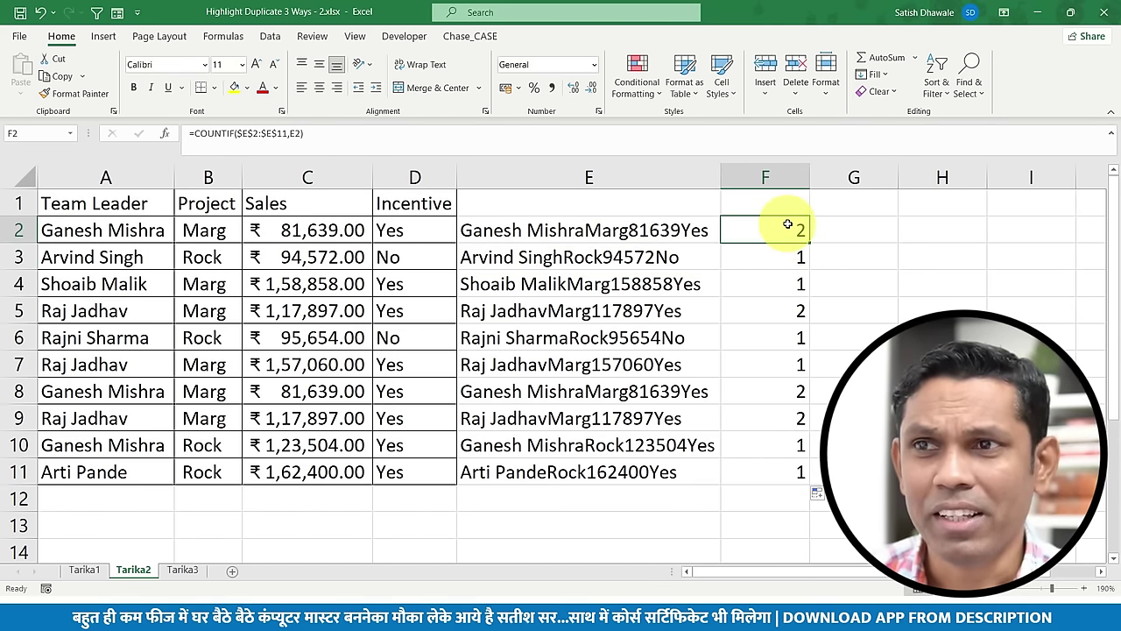
Step: Select A2:F11 and start a new formula-based conditional formatting rule
mouse_move(787, 225)
left_mouse_down()
mouse_move(737, 470)
mouse_move(26, 496)
left_mouse_up()
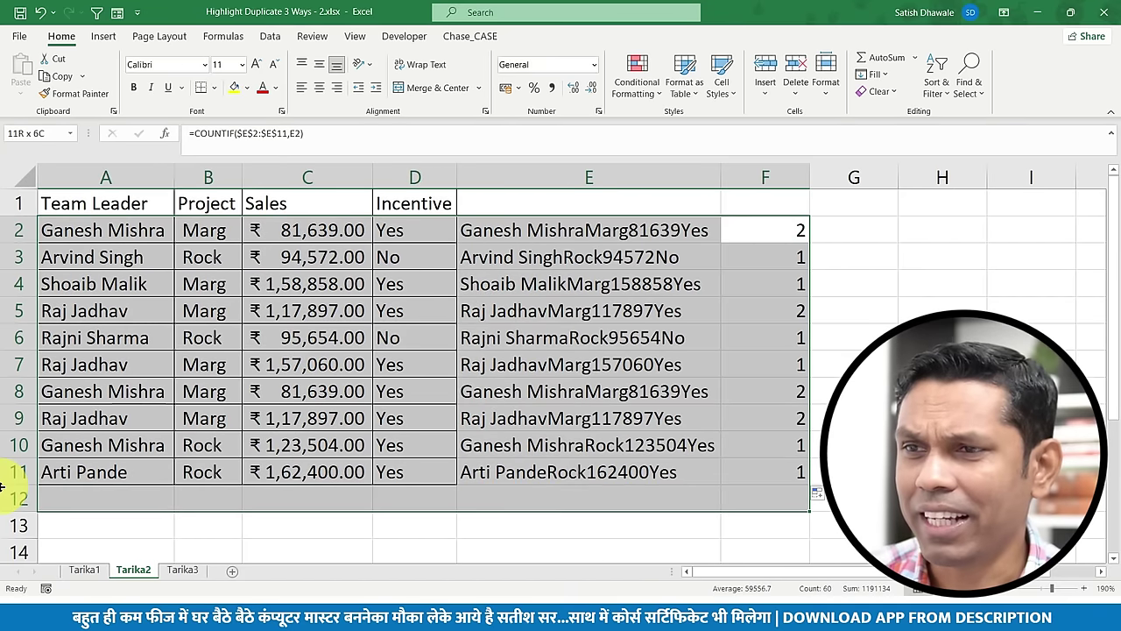
left_click_drag(787, 227, 124, 471)
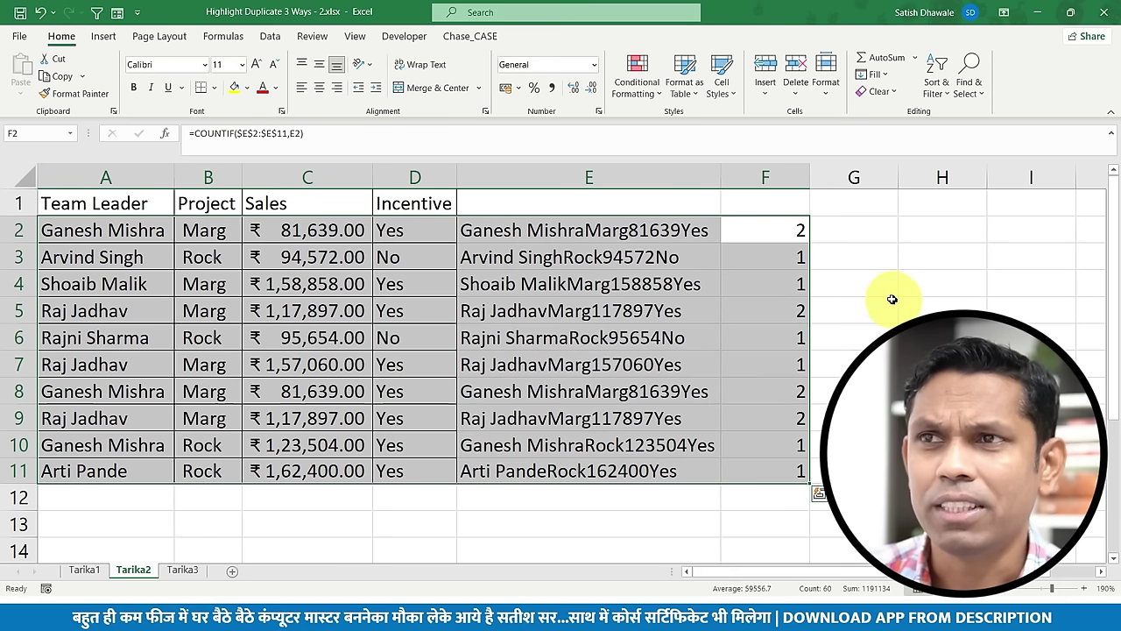
left_click(651, 91)
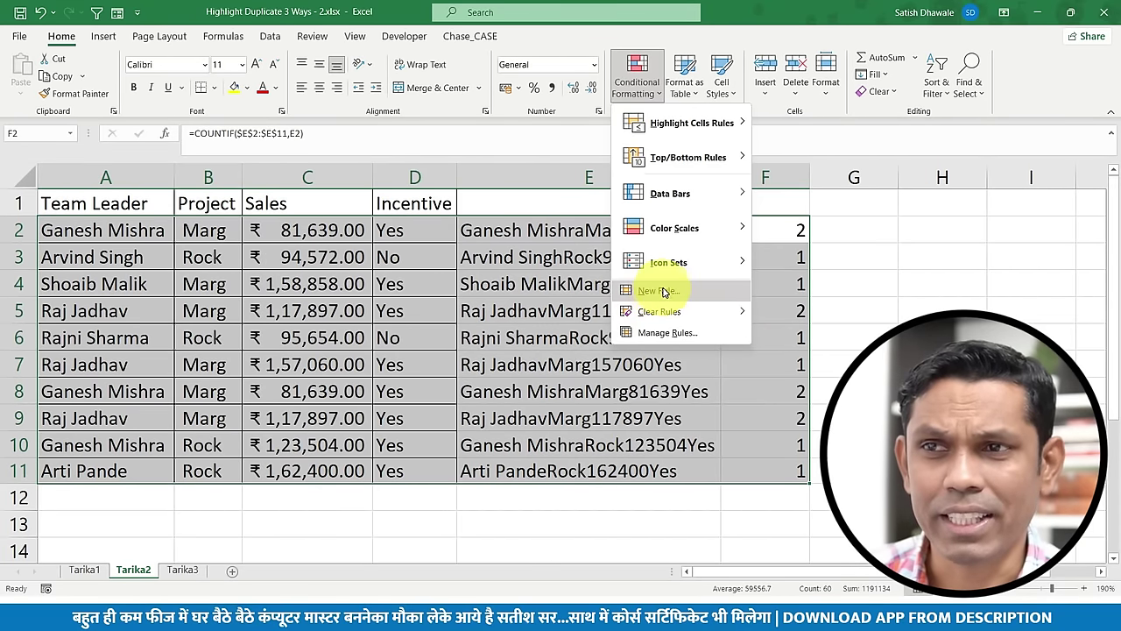
left_click(663, 291)
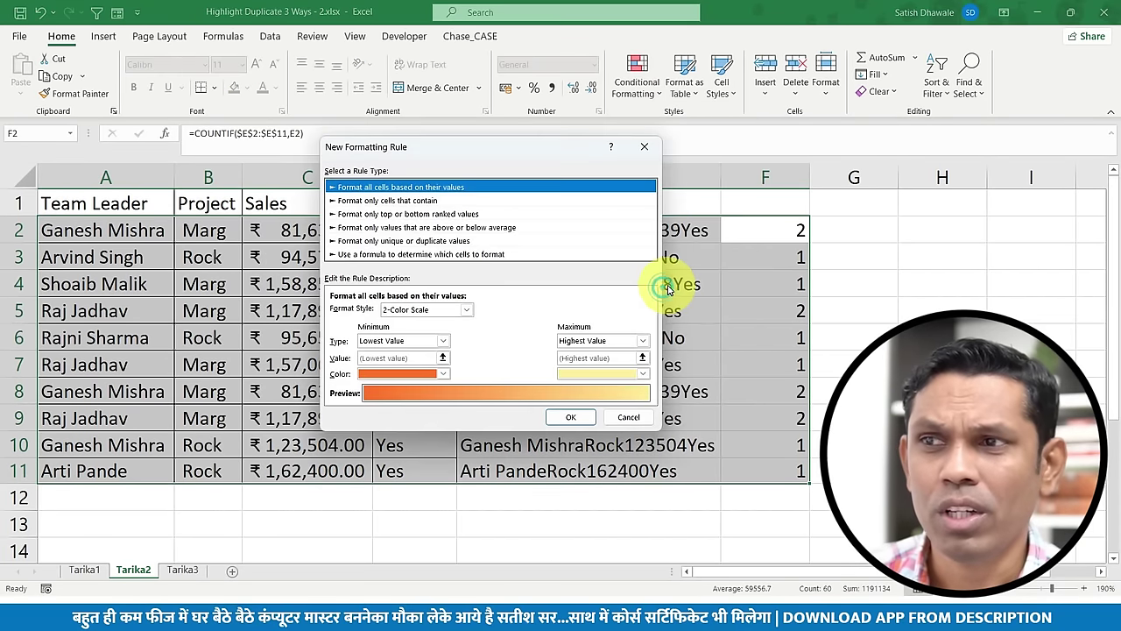
left_click(353, 256)
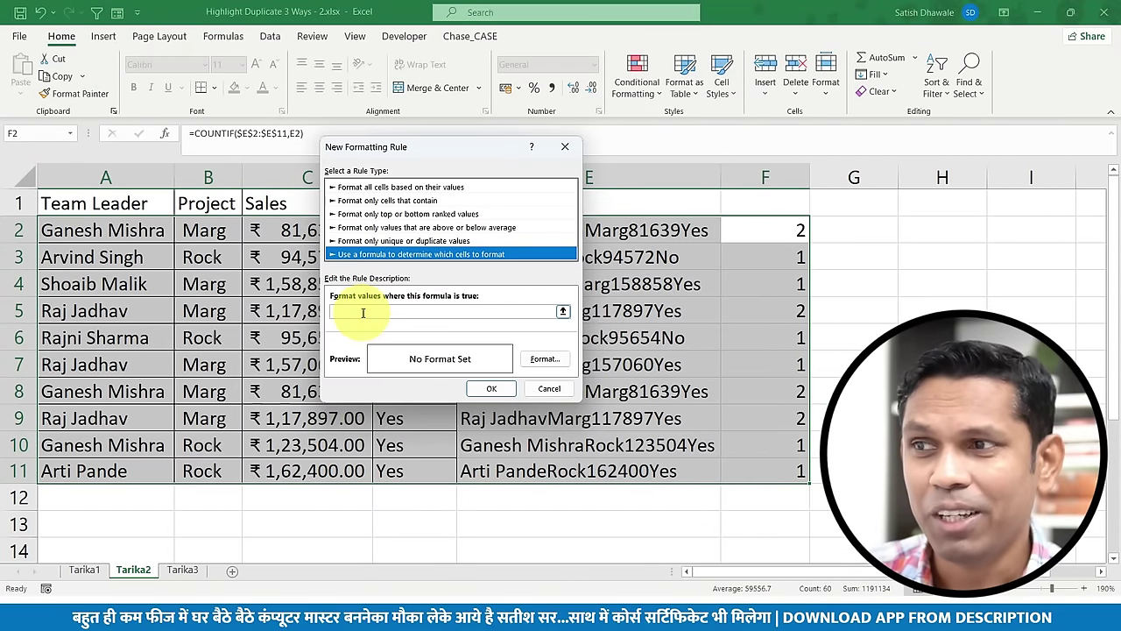
left_click(362, 312)
Step: Enter the rule =$F2>1 with a gold fill so duplicate rows are shaded
left_click_drag(445, 147, 960, 179)
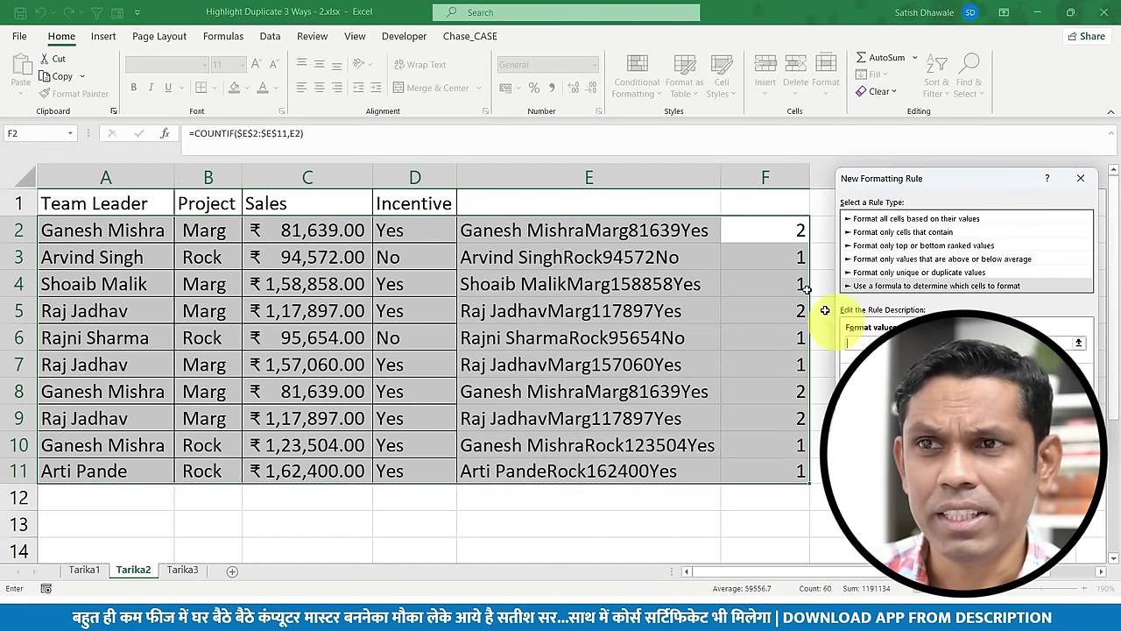
left_click(768, 231)
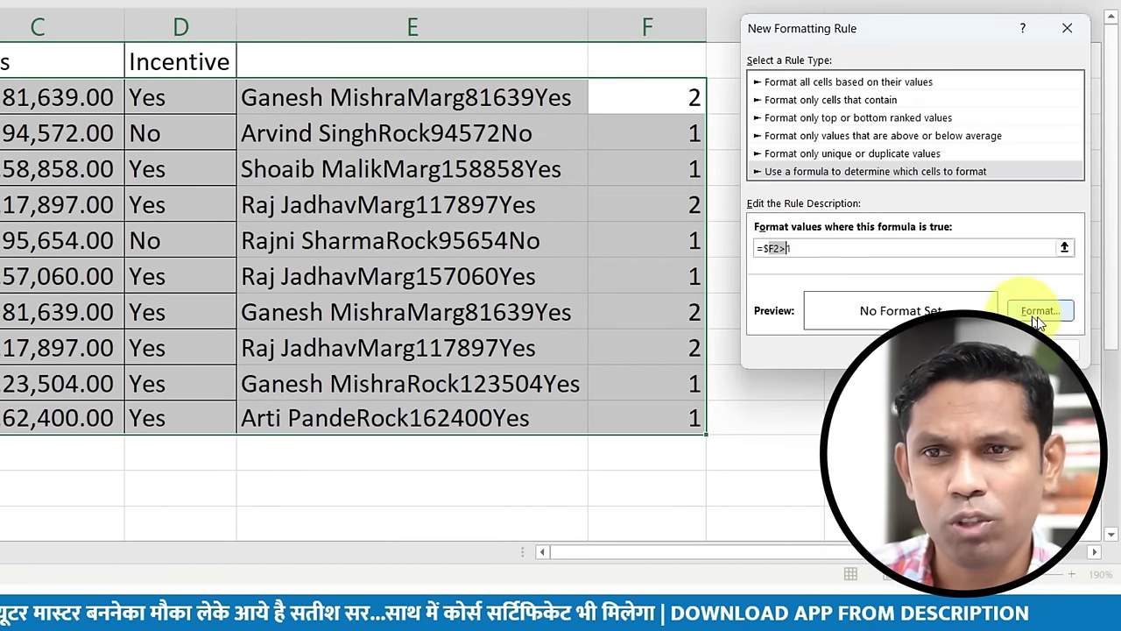
left_click(1040, 312)
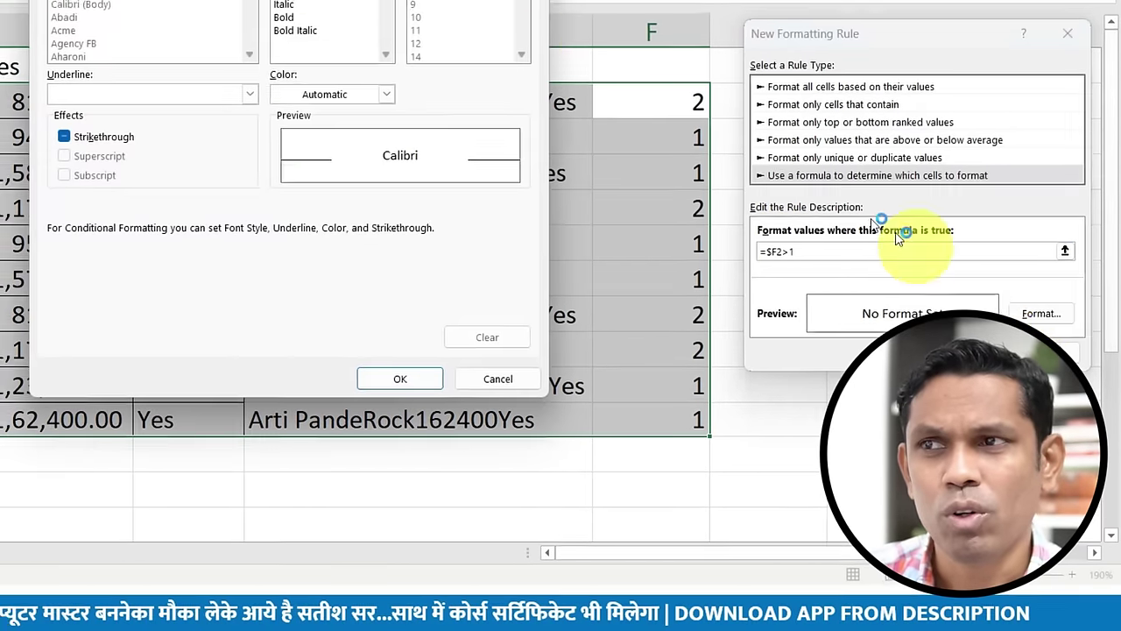
left_click(465, 100)
left_click(412, 193)
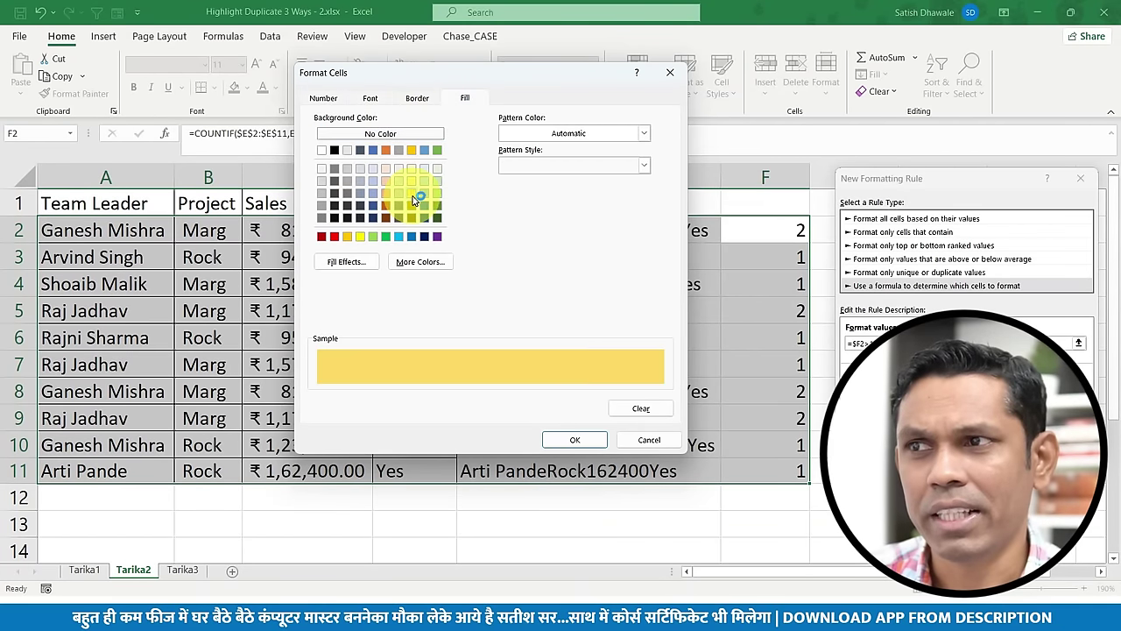
left_click(574, 439)
left_click(1007, 385)
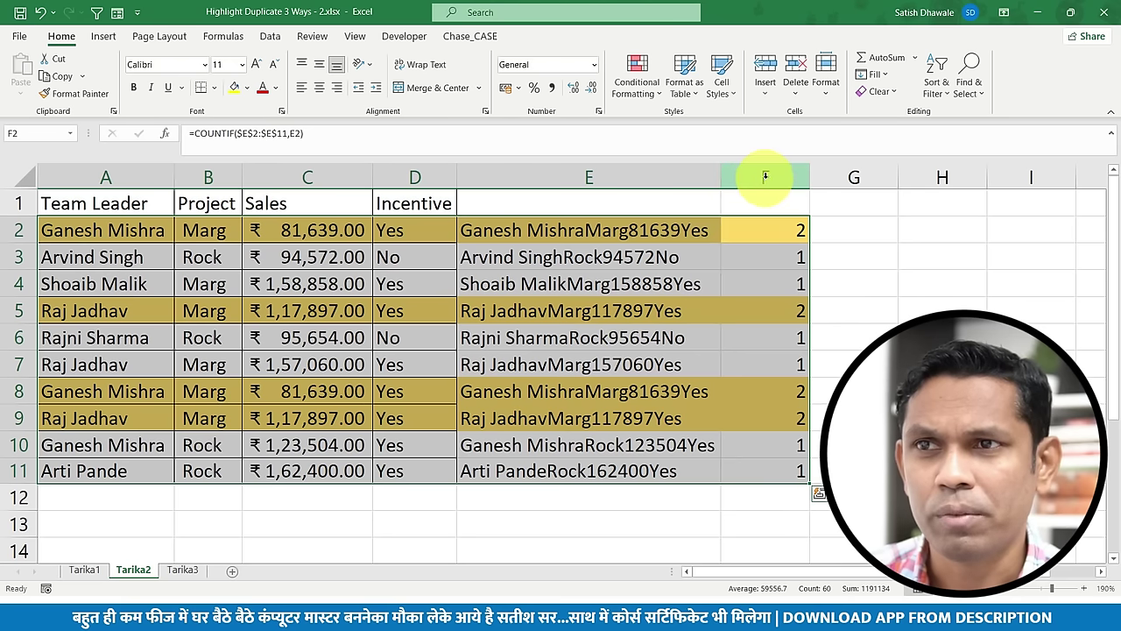
left_click_drag(766, 175, 570, 176)
right_click(570, 176)
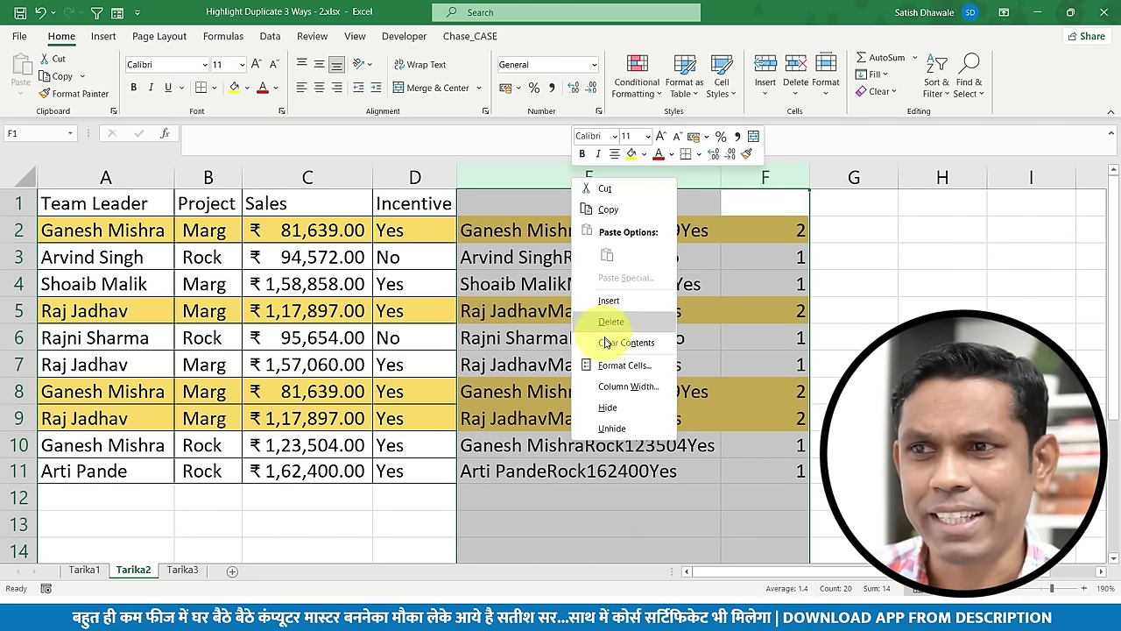
left_click(610, 405)
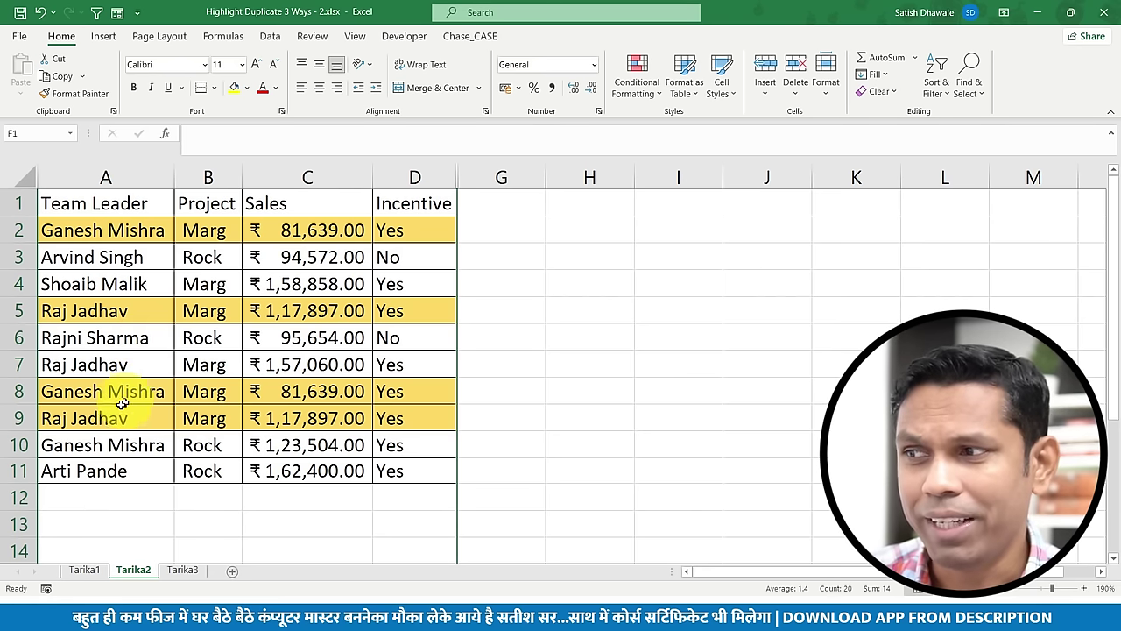
left_click(77, 365)
left_click_drag(77, 364, 433, 373)
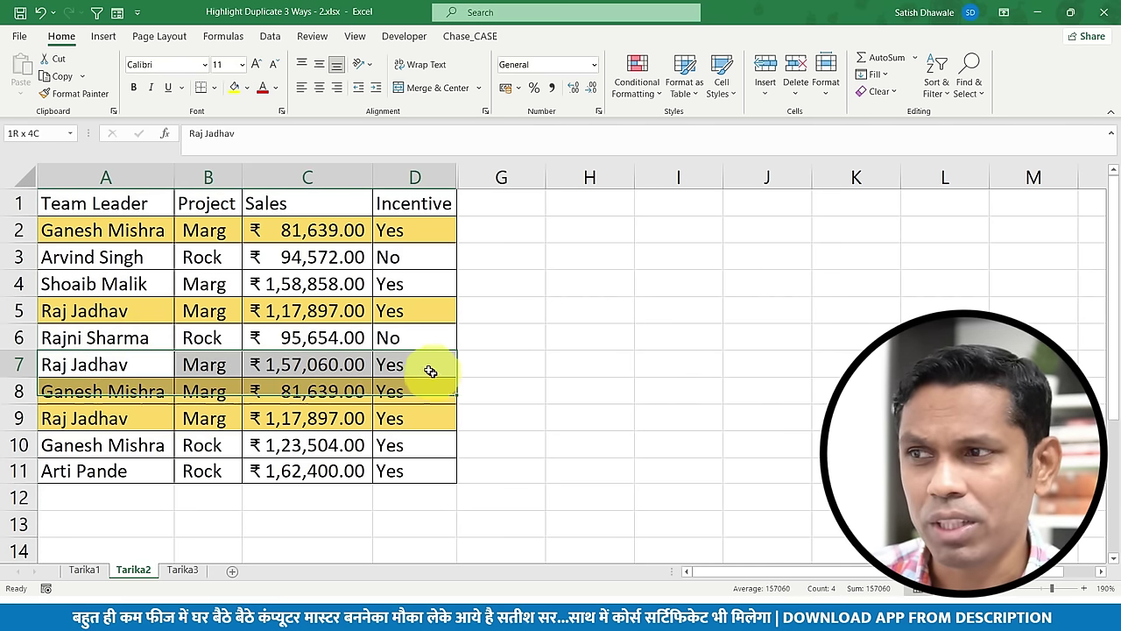
left_click_drag(71, 314, 420, 313)
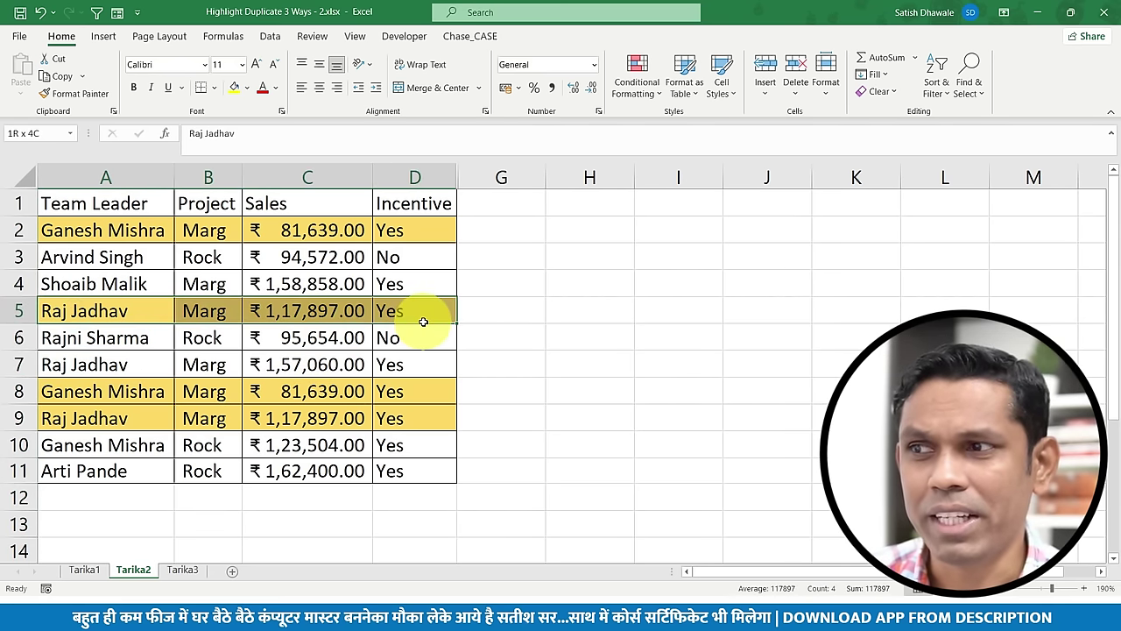
left_click(302, 366)
left_click_drag(500, 175, 426, 177)
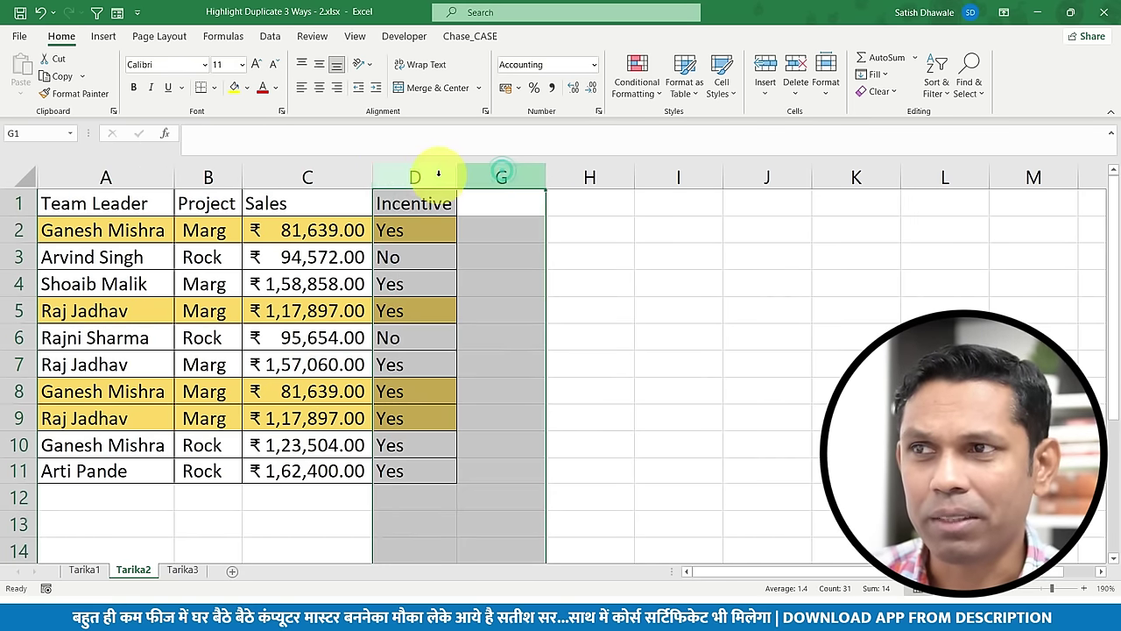
right_click(442, 177)
left_click(480, 427)
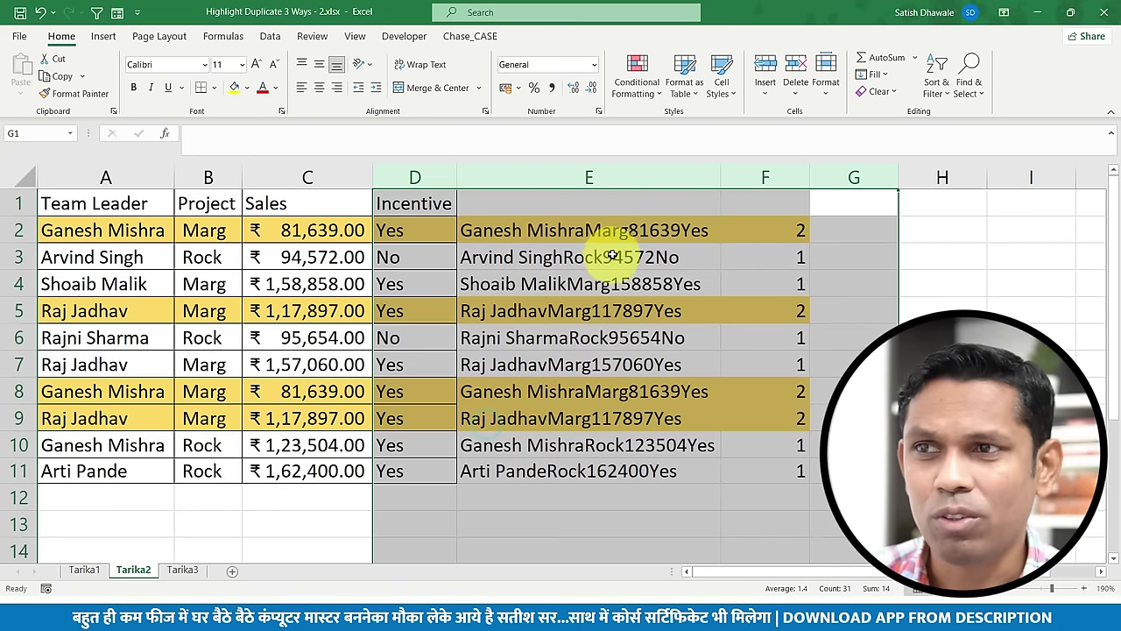
left_click(613, 232)
double_click(621, 234)
double_click(762, 232)
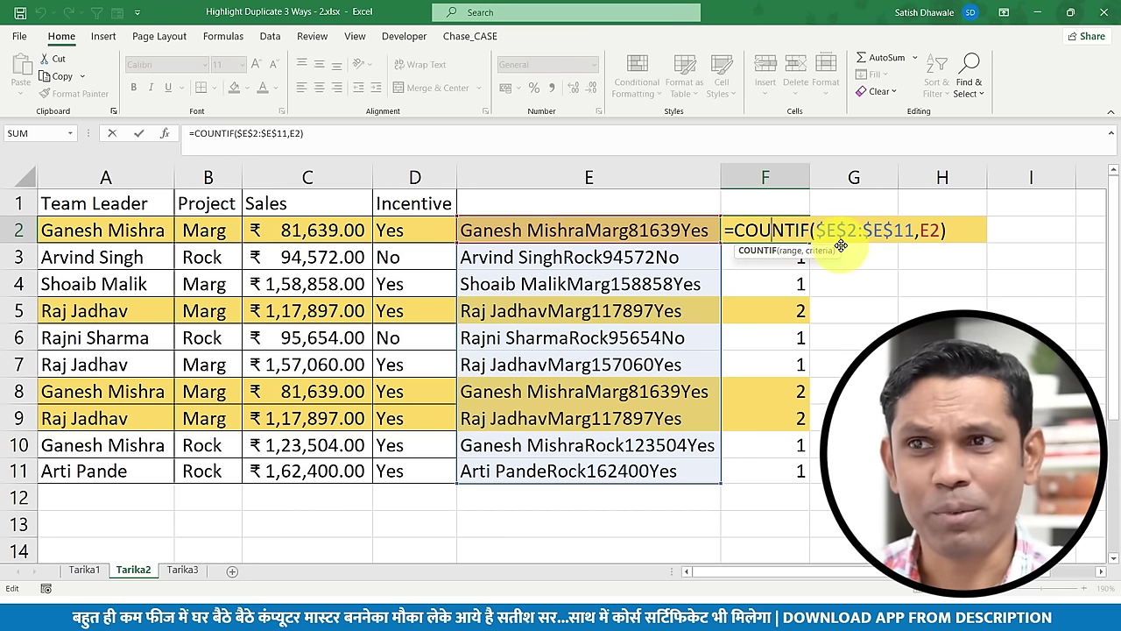
key("Escape")
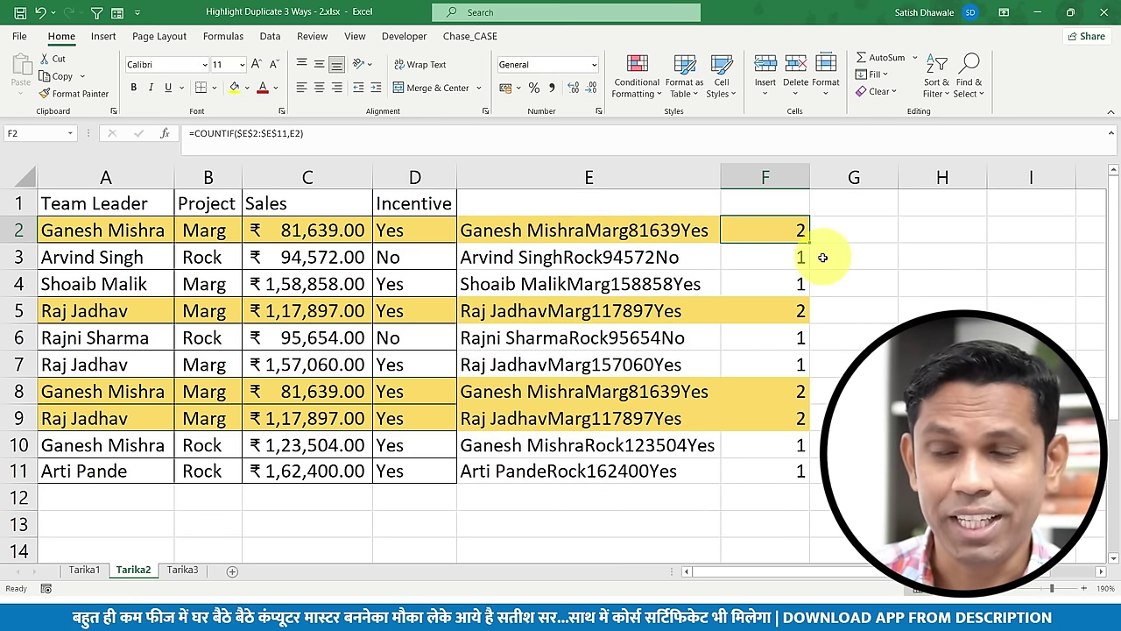
Step: On Tarika3, enter =CONCAT(A2:D2) in E2
left_click(182, 570)
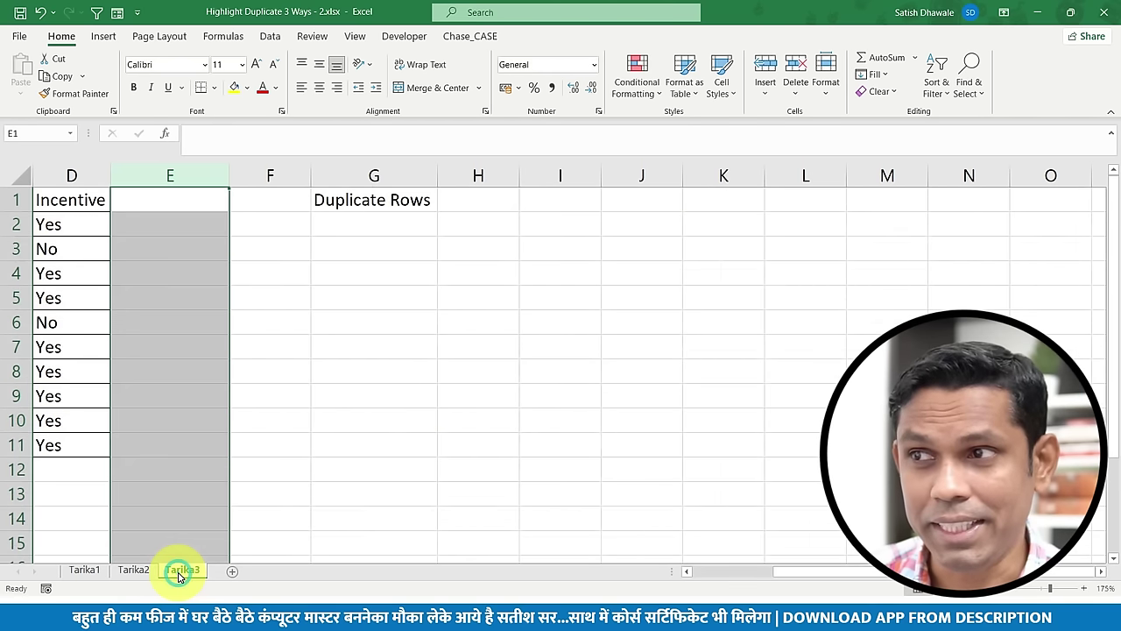
left_click_drag(187, 369, 7, 350)
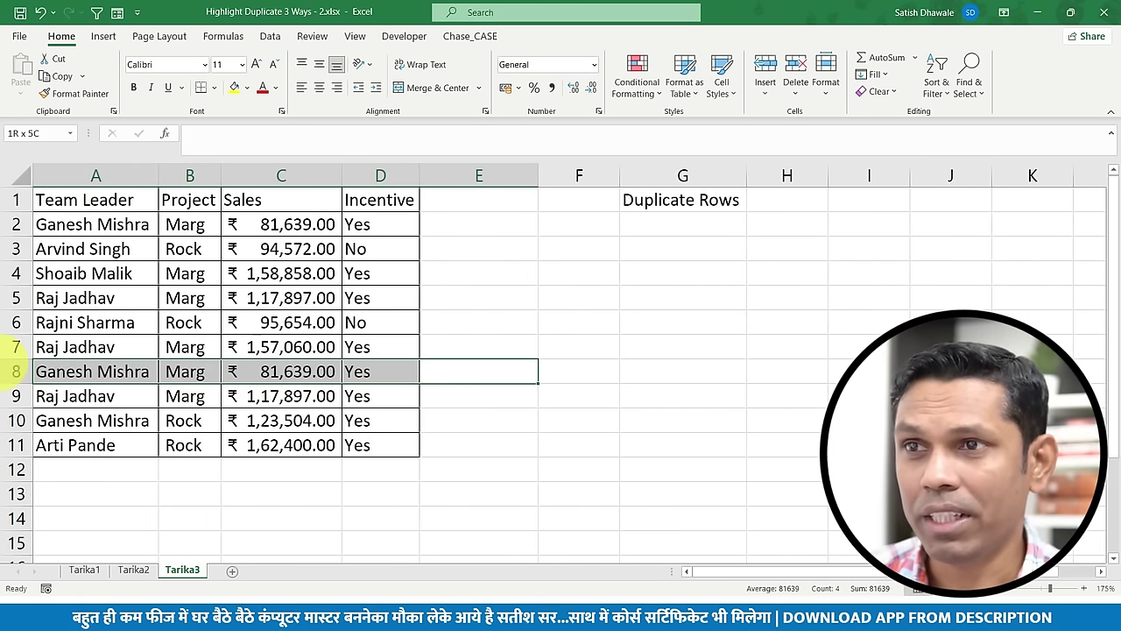
left_click(683, 224)
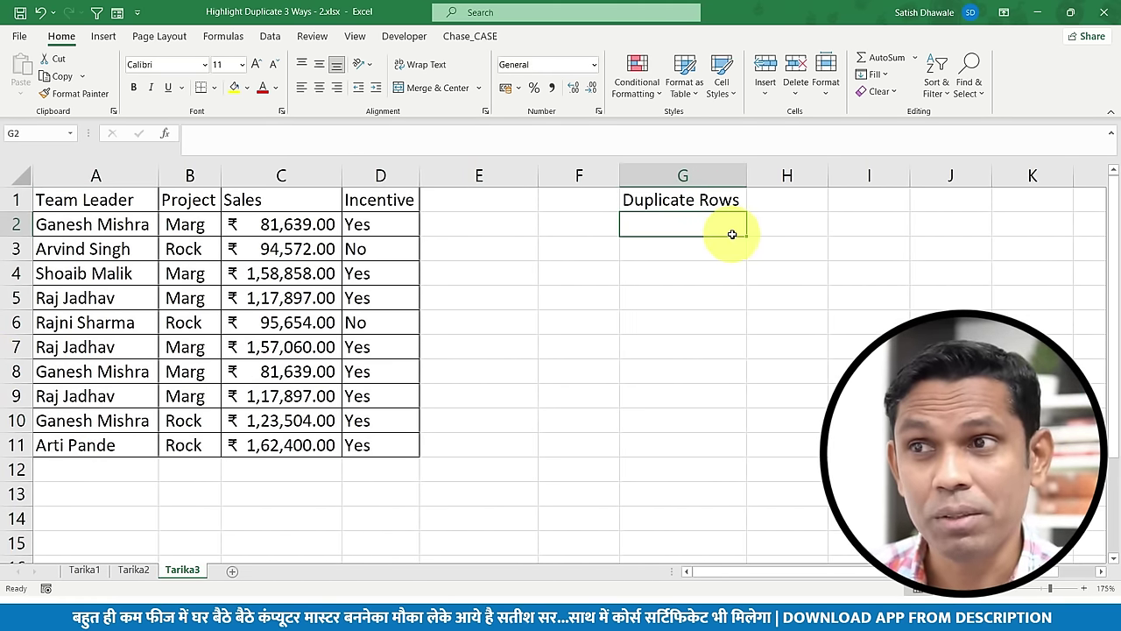
left_click(481, 224)
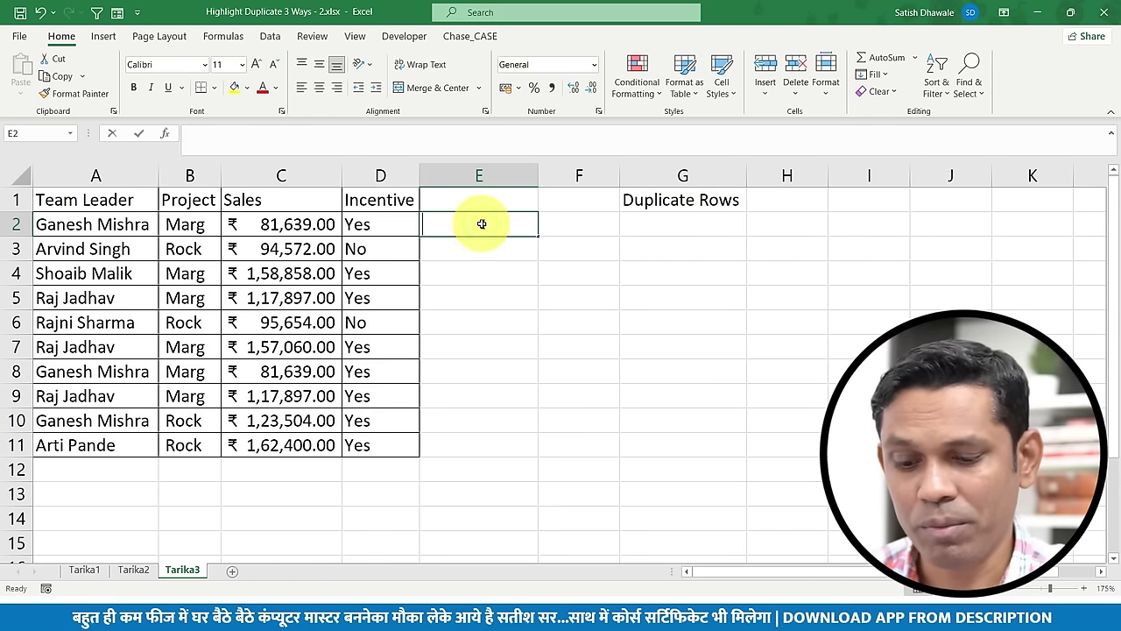
type("=CON")
key("Tab")
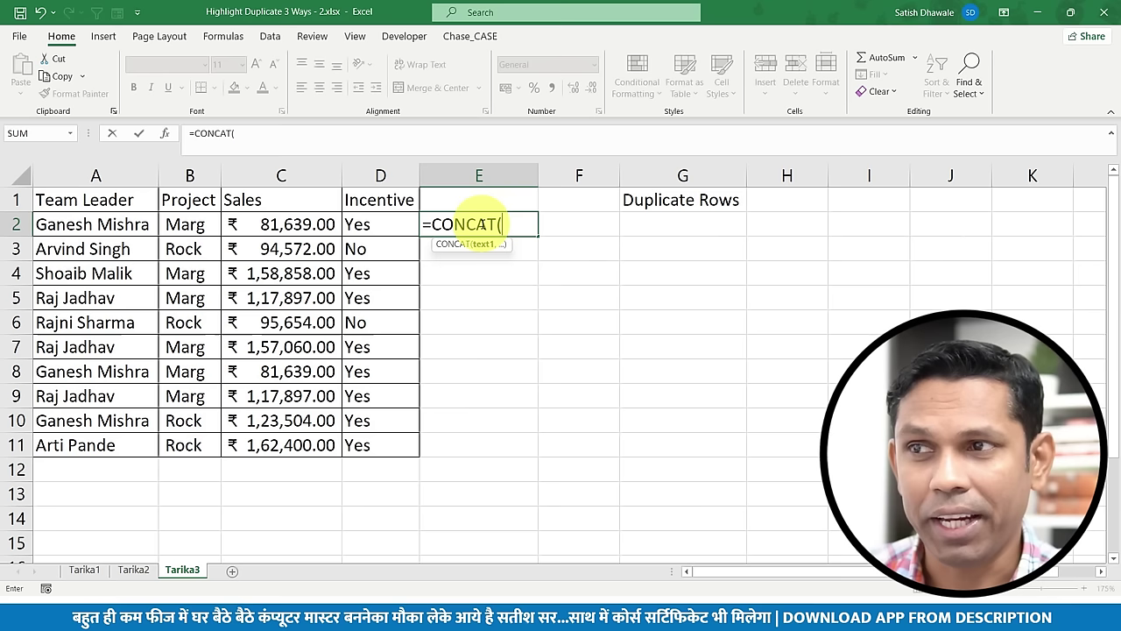
mouse_move(78, 224)
left_mouse_down()
mouse_move(393, 237)
mouse_move(393, 226)
left_mouse_up()
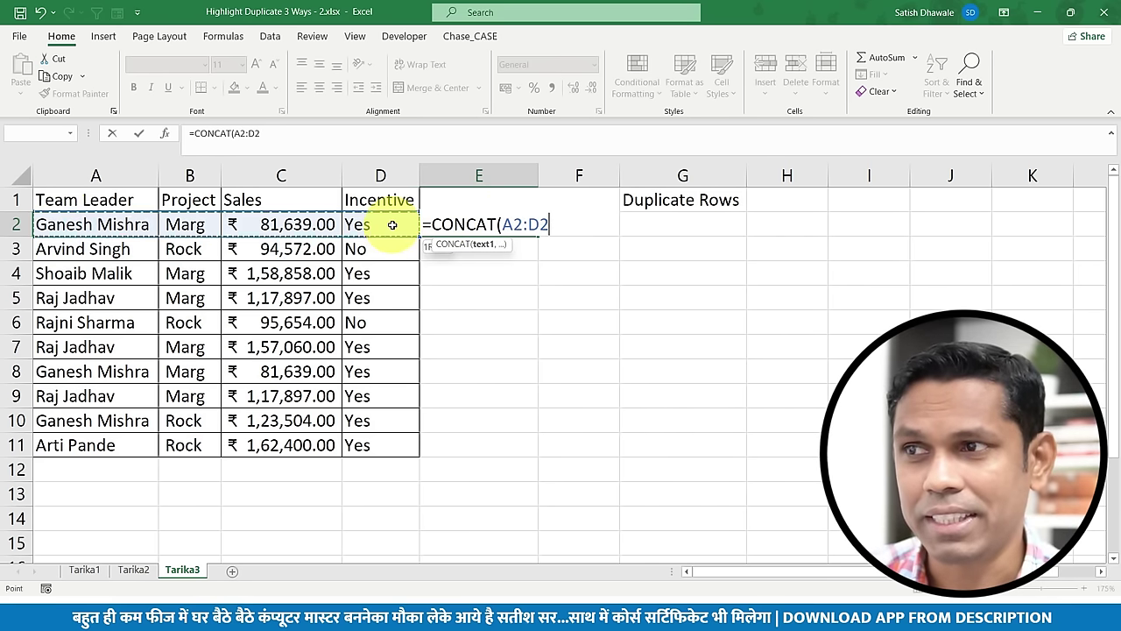
key("Return")
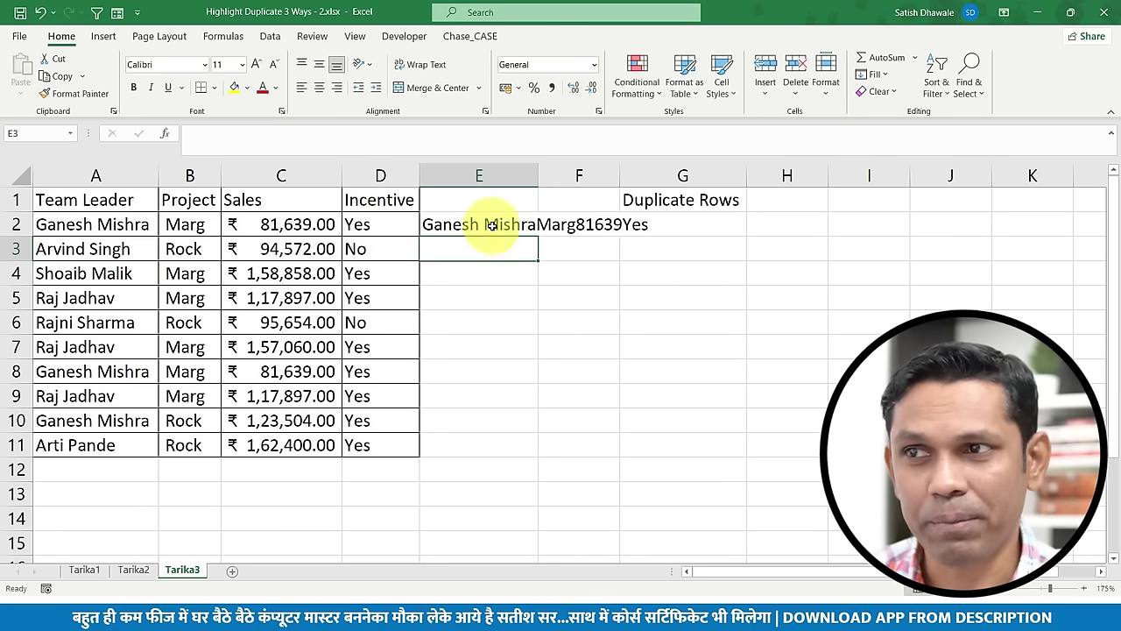
Step: Fill the CONCAT formula down to row 11 and autofit column E
left_click(499, 224)
double_click(539, 234)
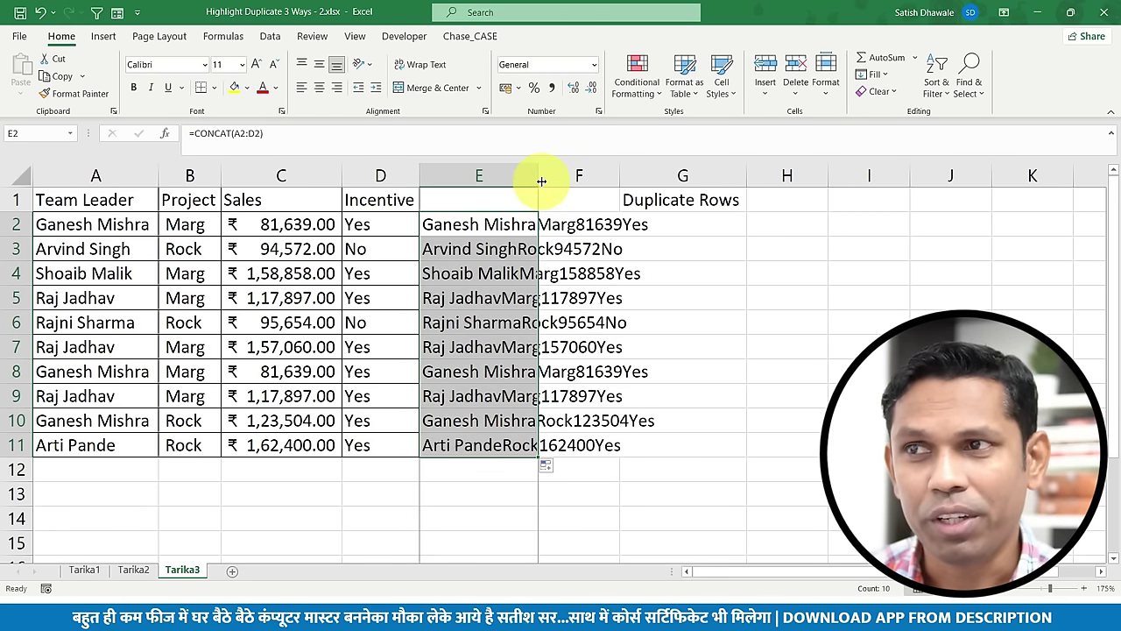
double_click(538, 176)
left_click_drag(565, 224, 536, 440)
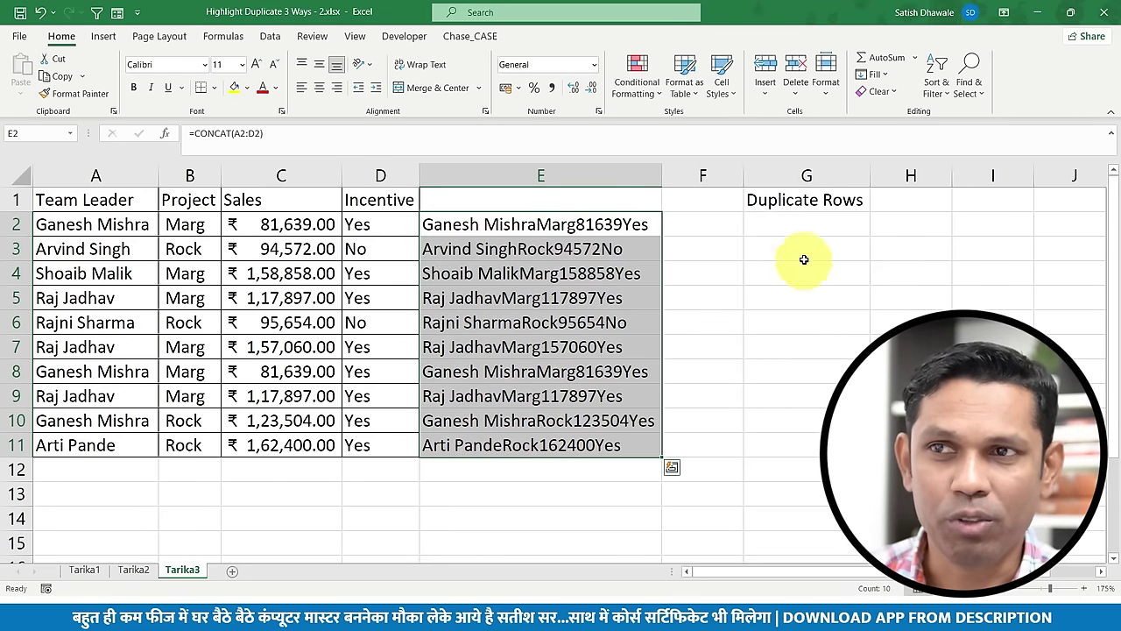
left_click(805, 228)
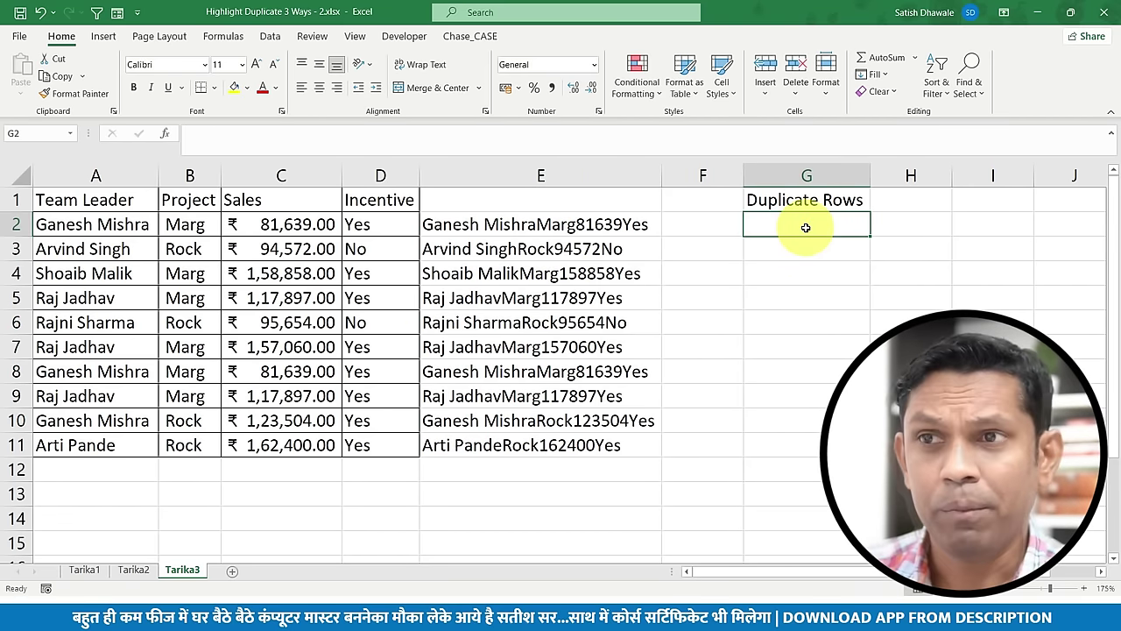
Step: In G2, build =FILTER(A2:D11,COUNTIF(E2:E11,E2:E11 by selecting the ranges
type("=FILT")
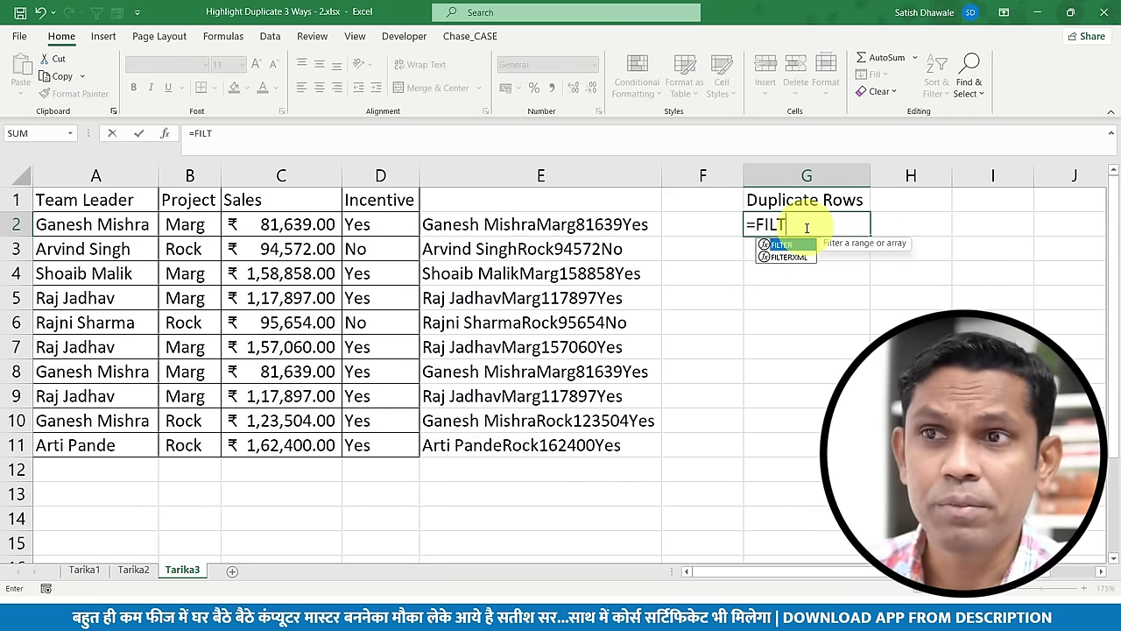
type("ER(")
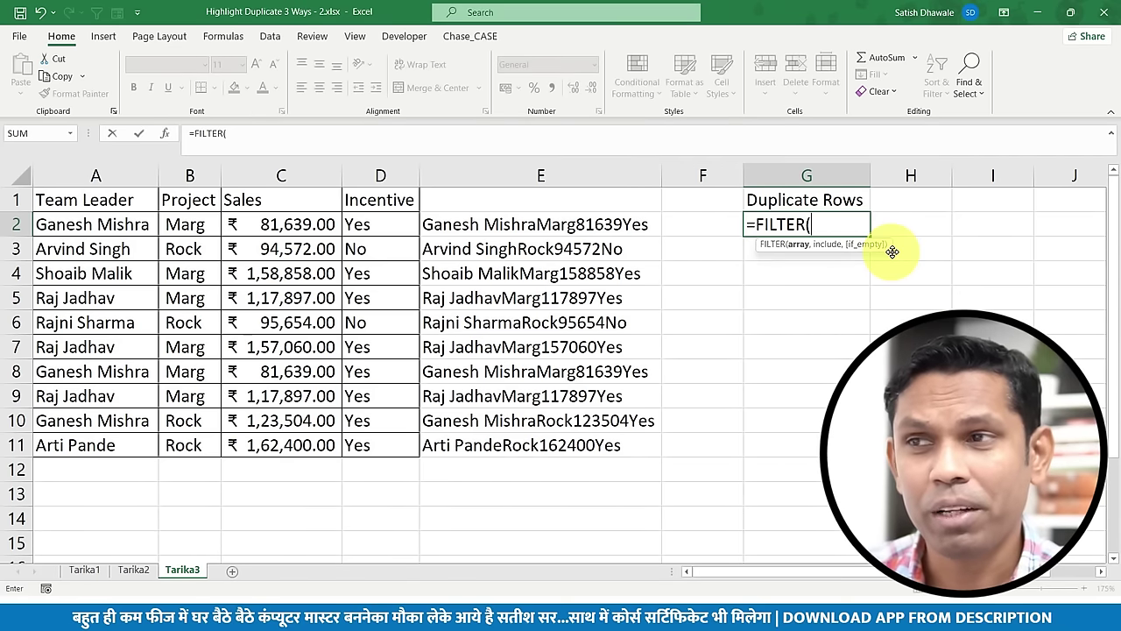
mouse_move(65, 223)
left_mouse_down()
mouse_move(434, 432)
mouse_move(359, 440)
left_mouse_up()
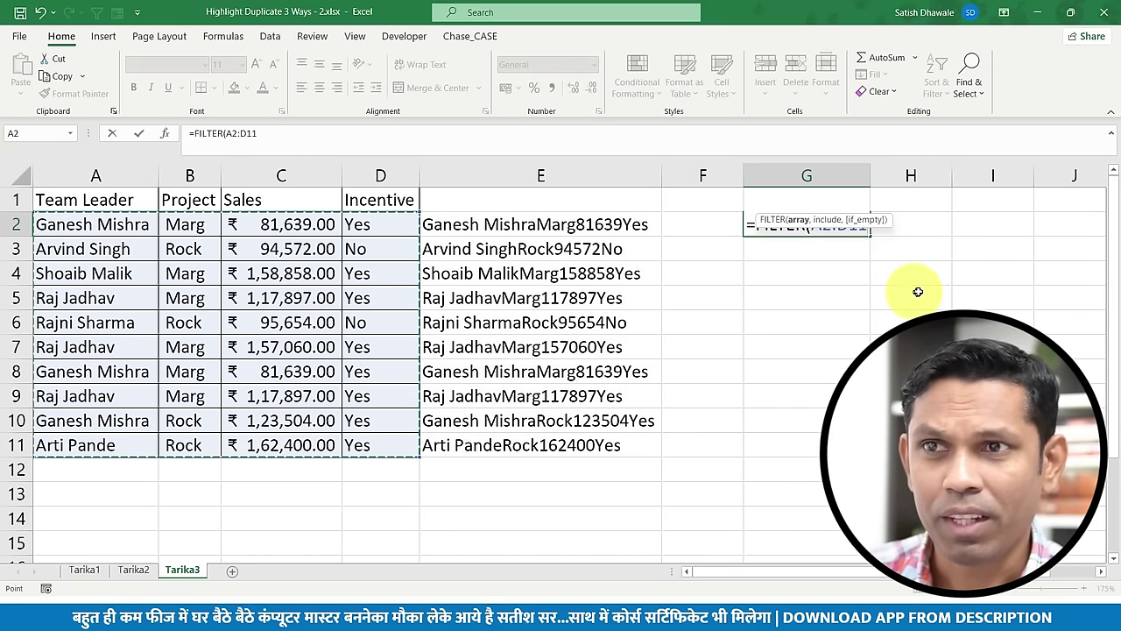
type(",")
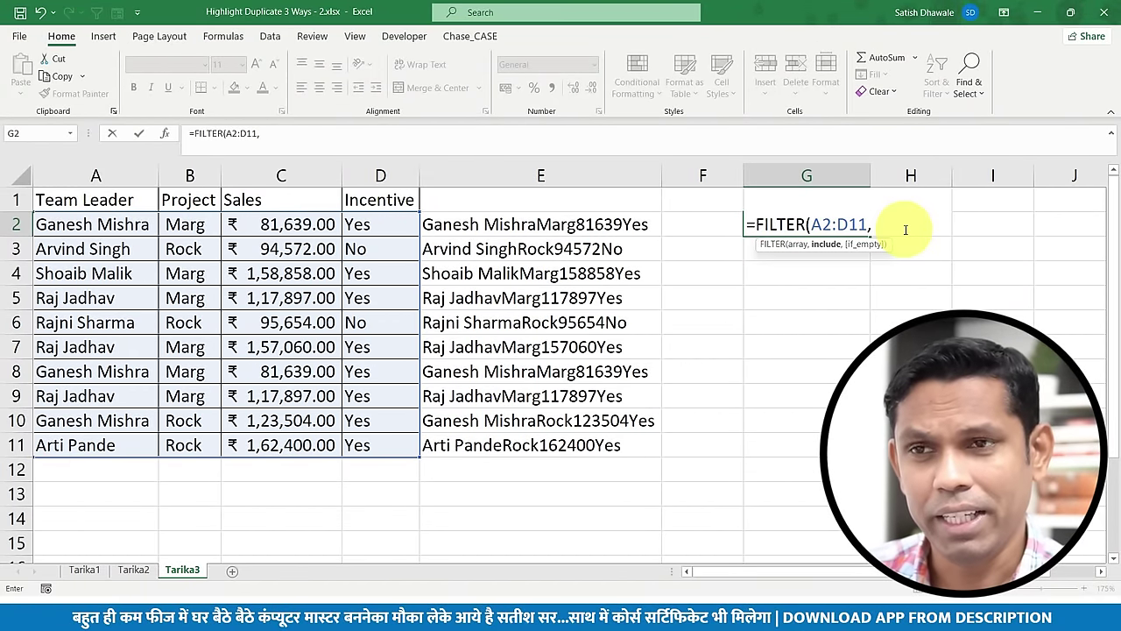
type("COUNF")
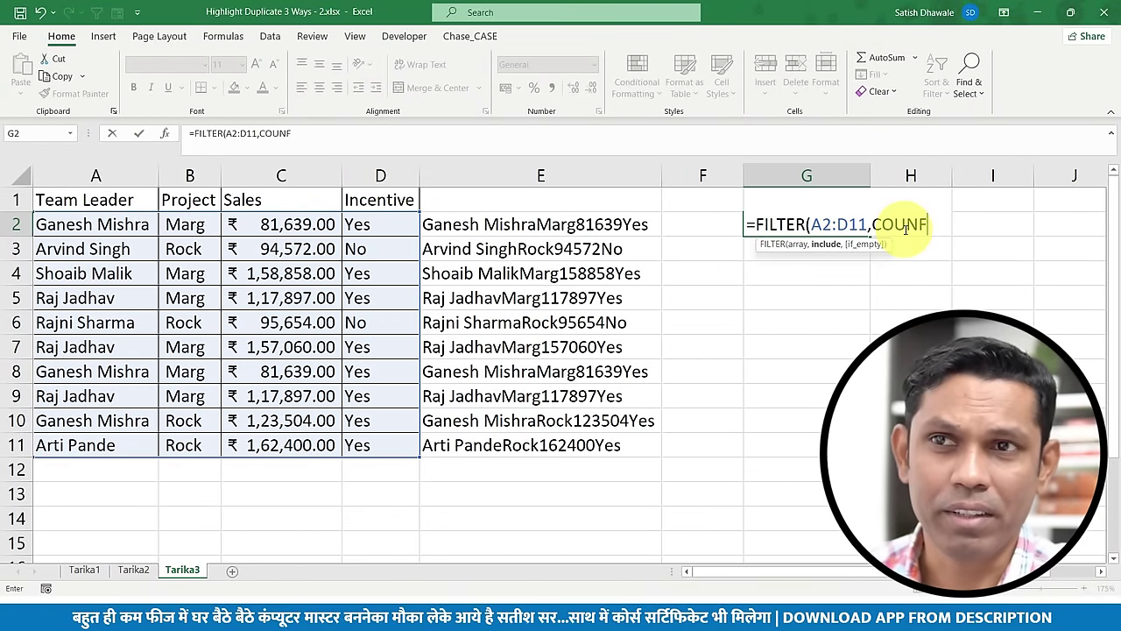
key("BackSpace")
type("TIF(")
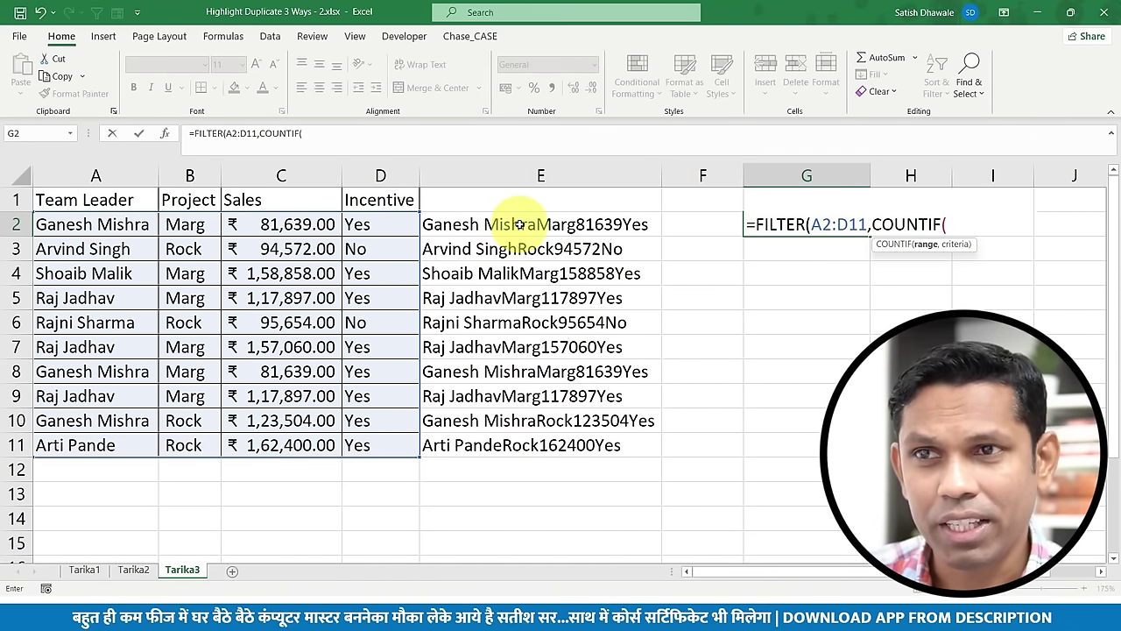
left_click_drag(520, 224, 493, 445)
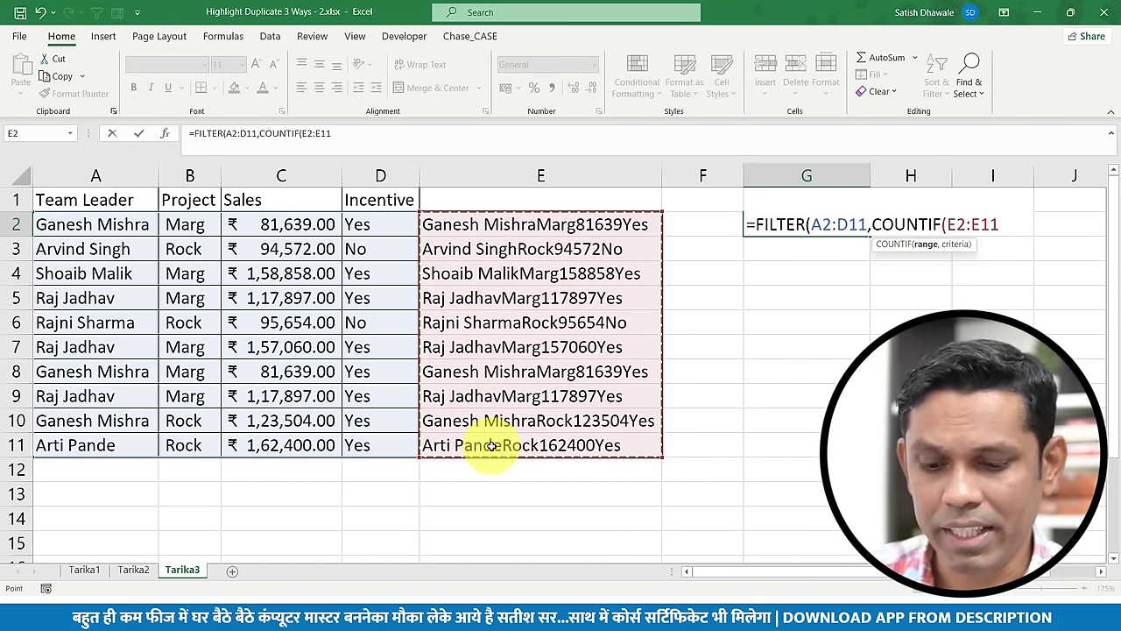
type(",")
left_click_drag(528, 222, 509, 443)
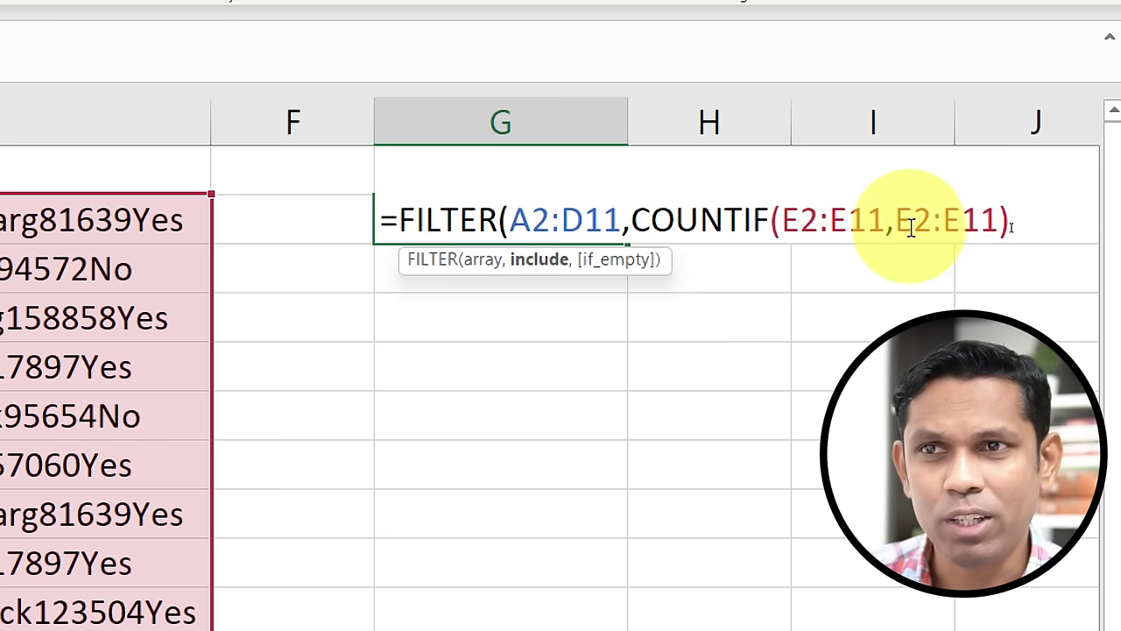
Step: Review the FILTER formula's A2:D11 array and COUNTIF include arguments
left_click_drag(896, 219, 1003, 221)
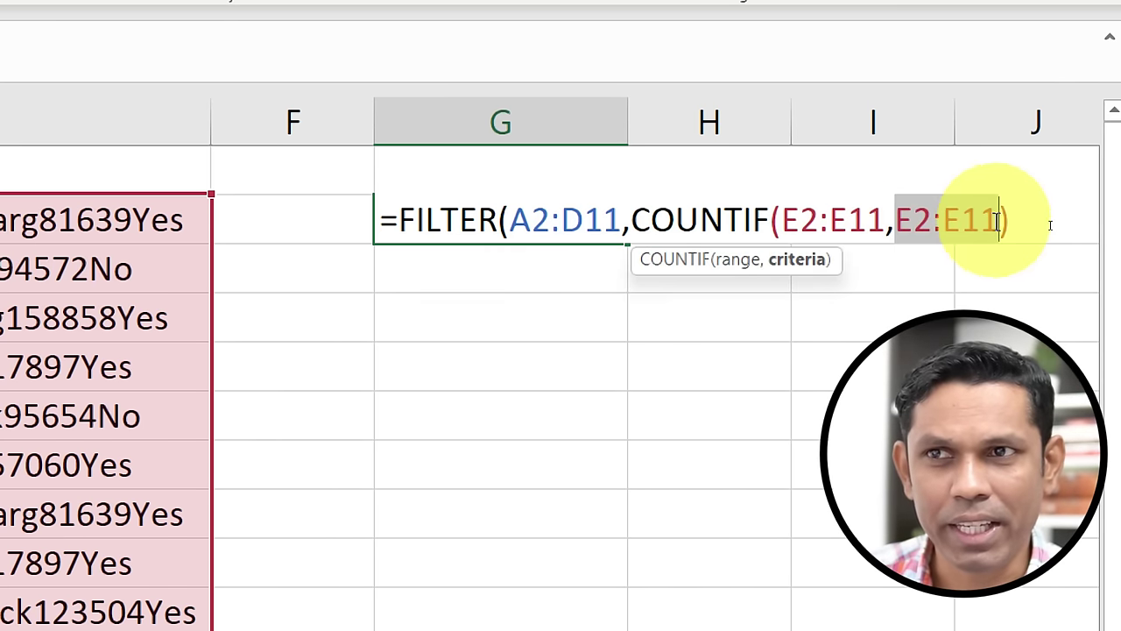
left_click(884, 221)
left_click_drag(885, 221, 784, 221)
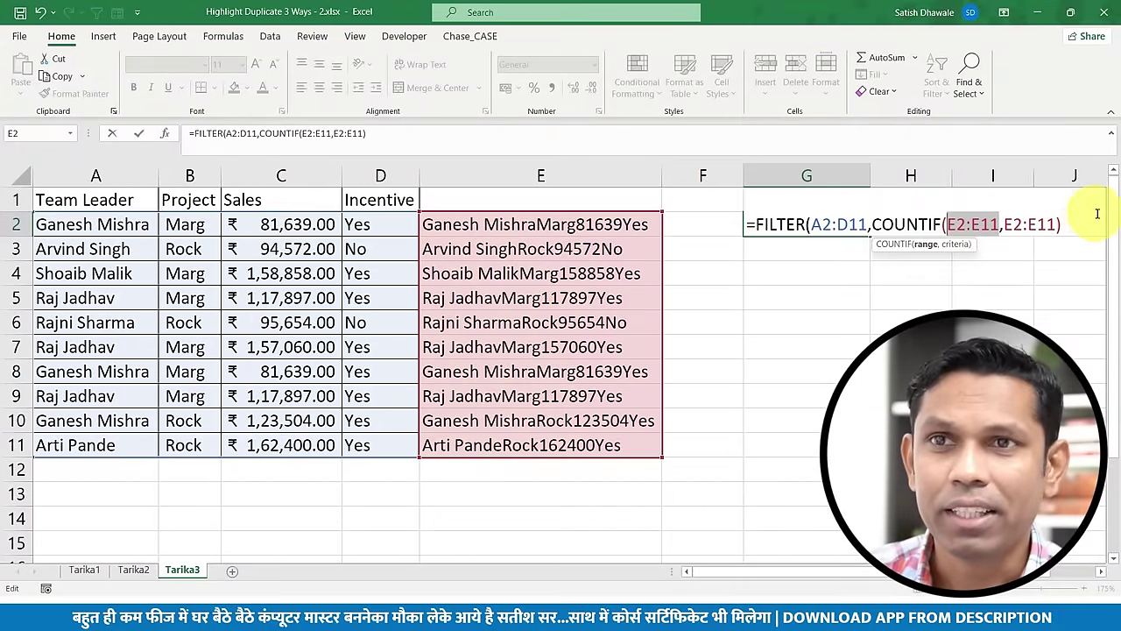
left_click(1074, 222)
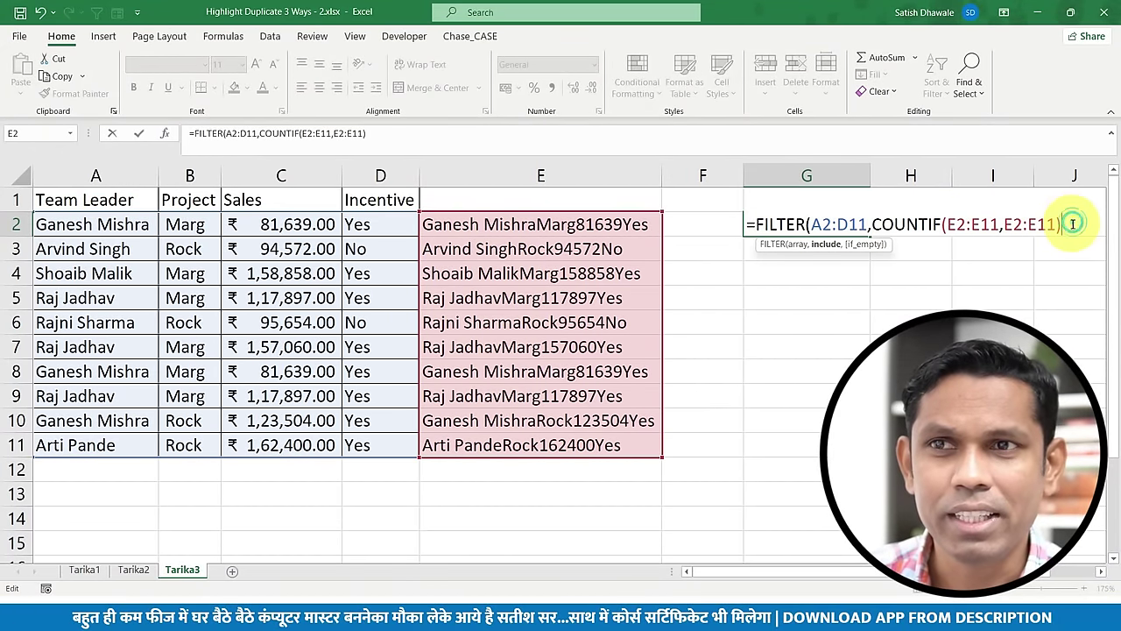
left_click_drag(1074, 222, 873, 222)
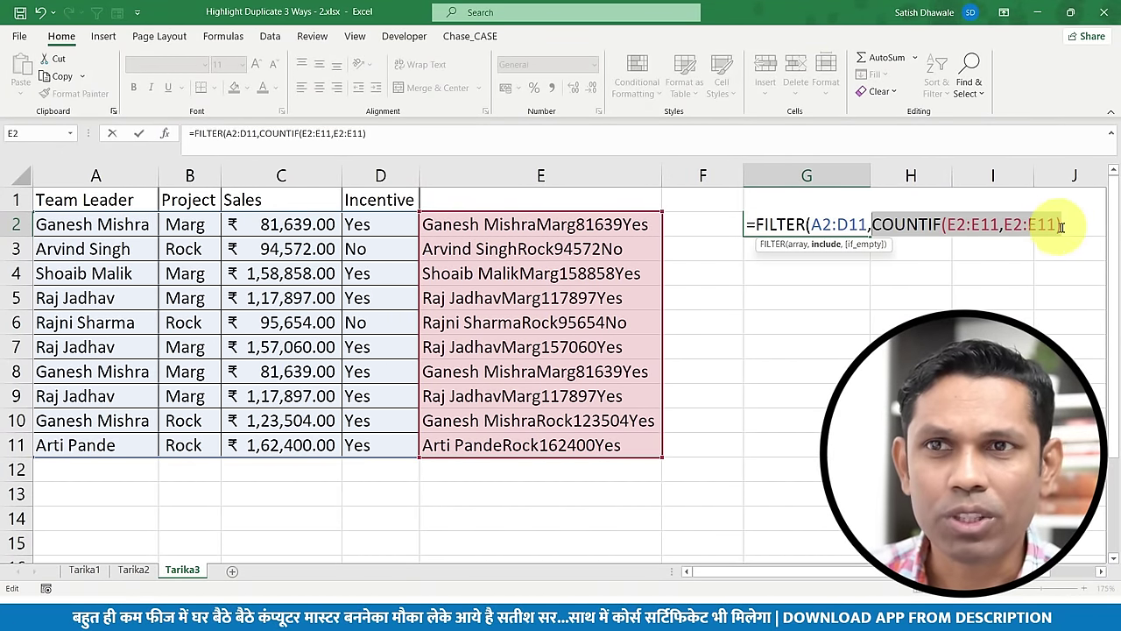
left_click(1068, 223)
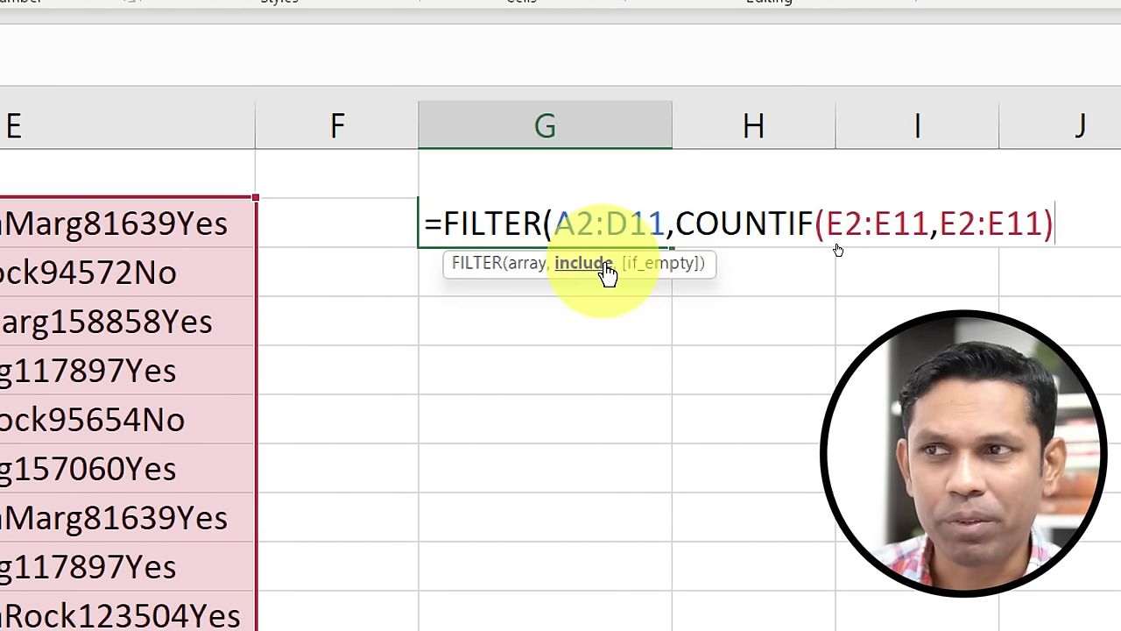
left_click_drag(553, 223, 664, 223)
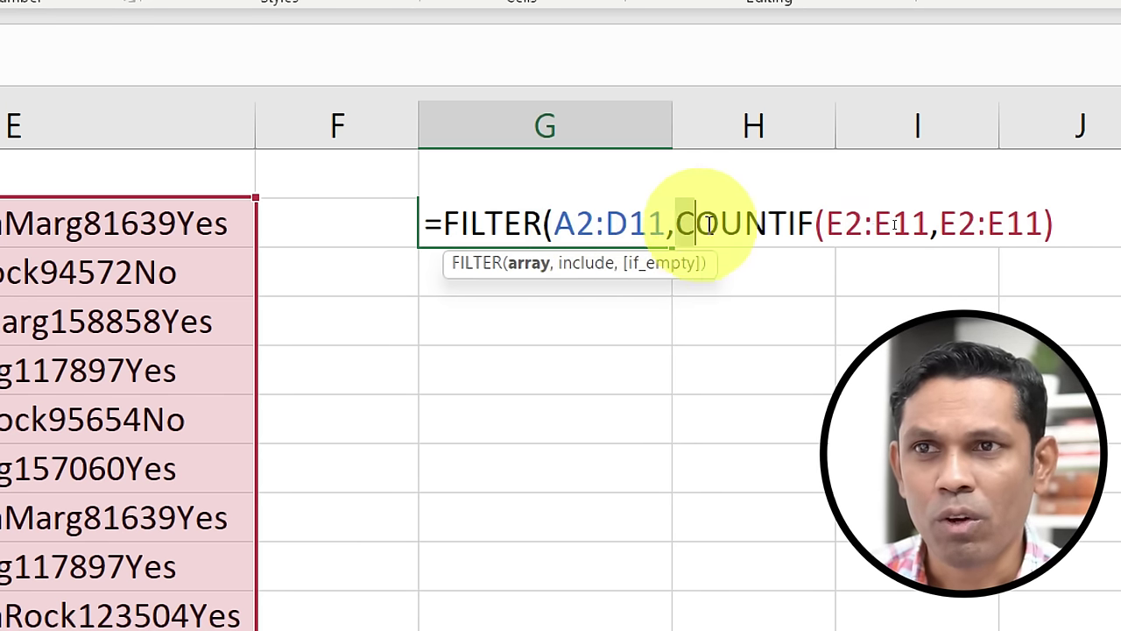
left_click_drag(675, 223, 1069, 222)
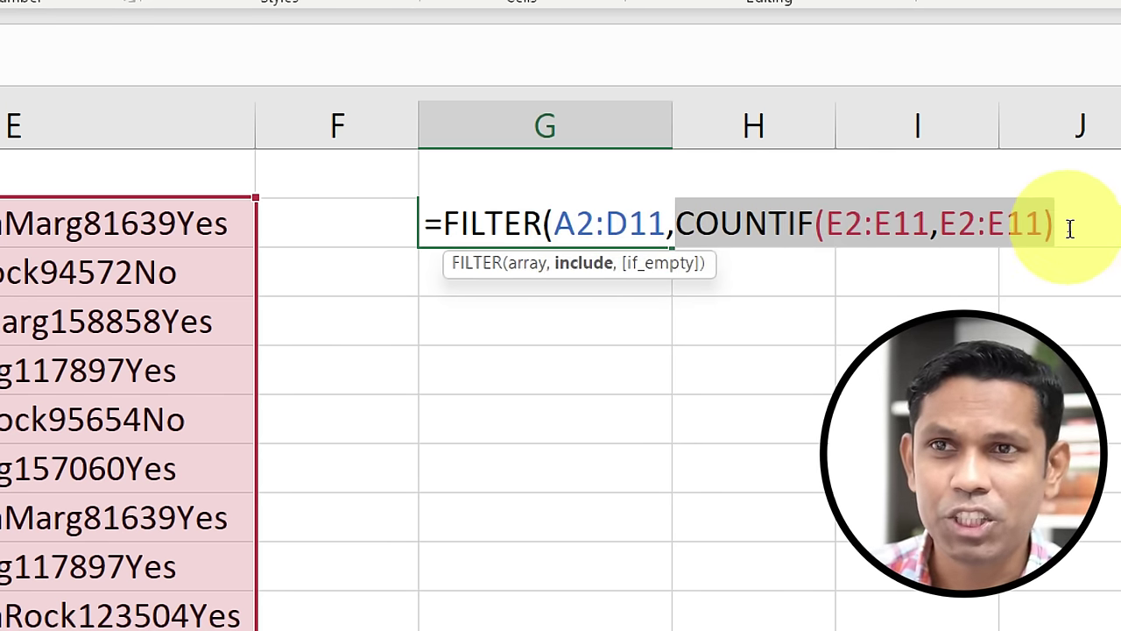
left_click(1070, 224)
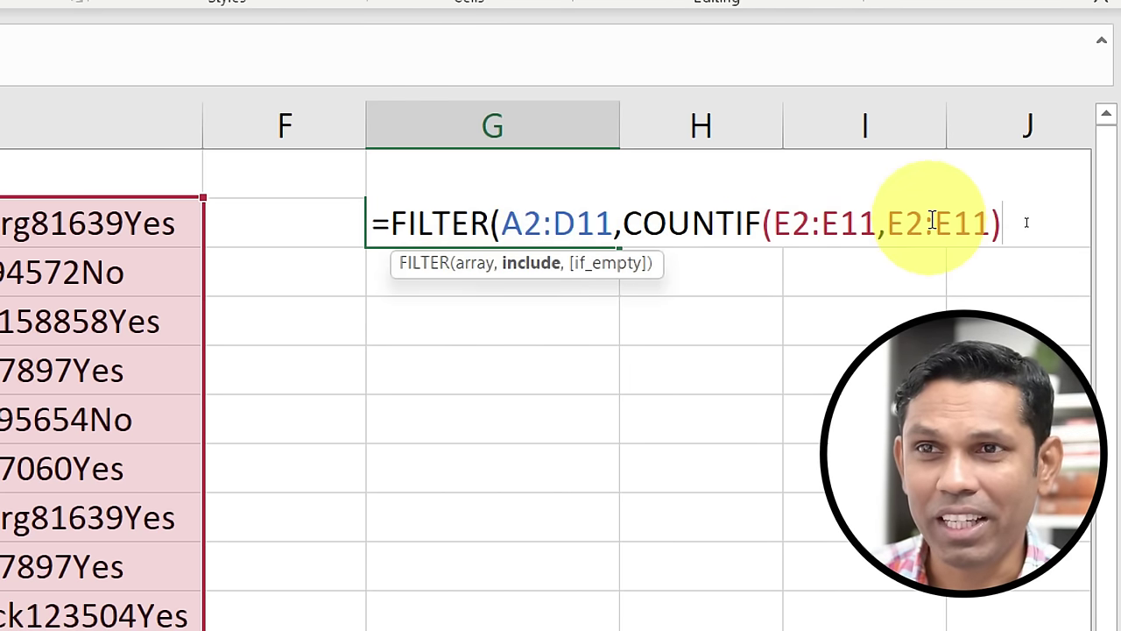
Step: Add the >1 condition after COUNTIF(E2:E11,E2:E11) and a comma for if_empty
left_click_drag(622, 224, 991, 224)
left_click(892, 223)
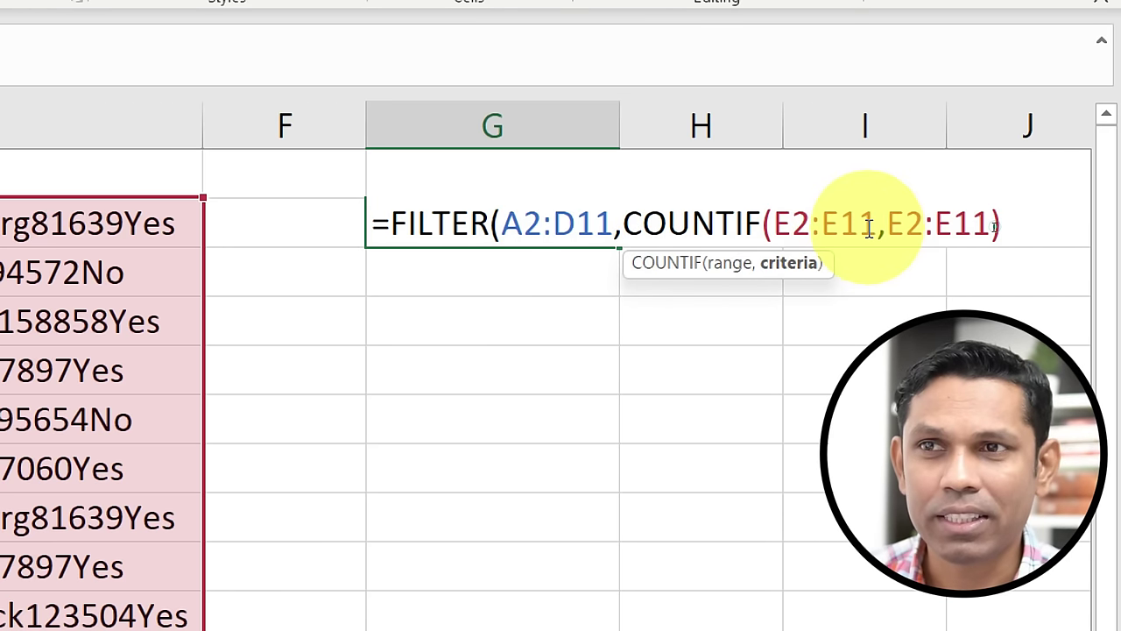
left_click_drag(876, 224, 773, 225)
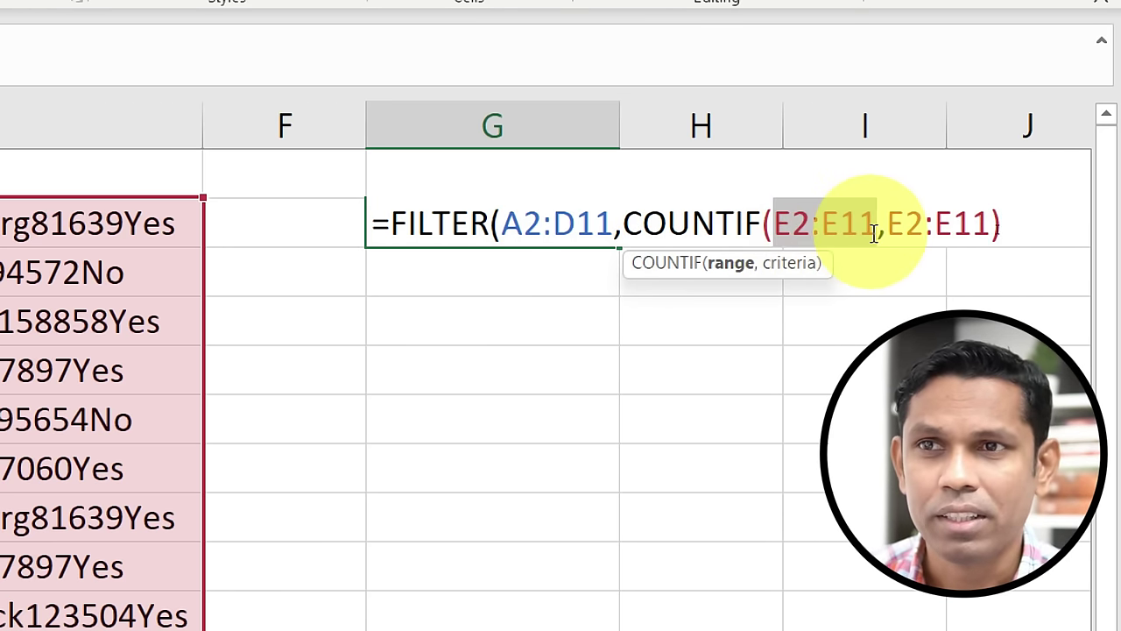
left_click_drag(935, 224, 888, 223)
left_click_drag(773, 223, 876, 223)
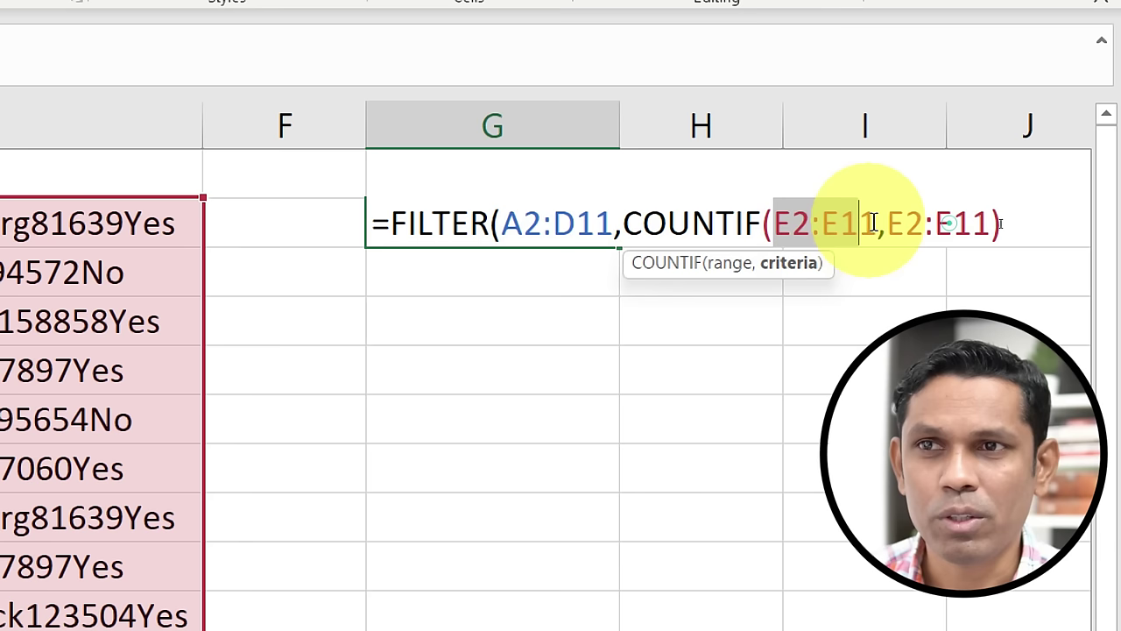
left_click(1016, 225)
type(">1")
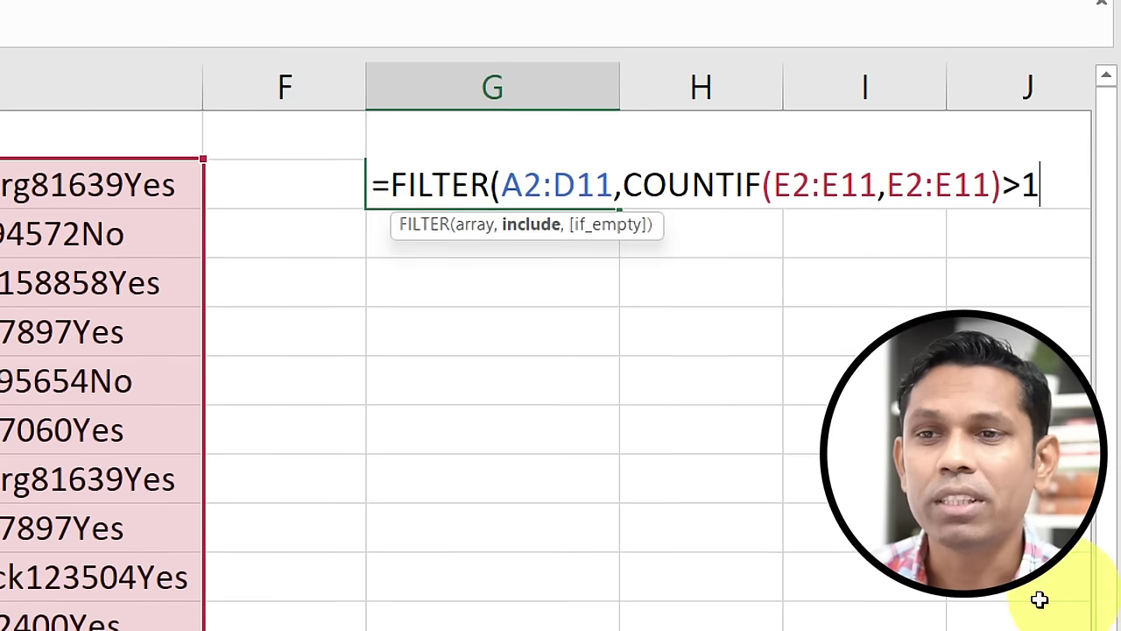
type(",")
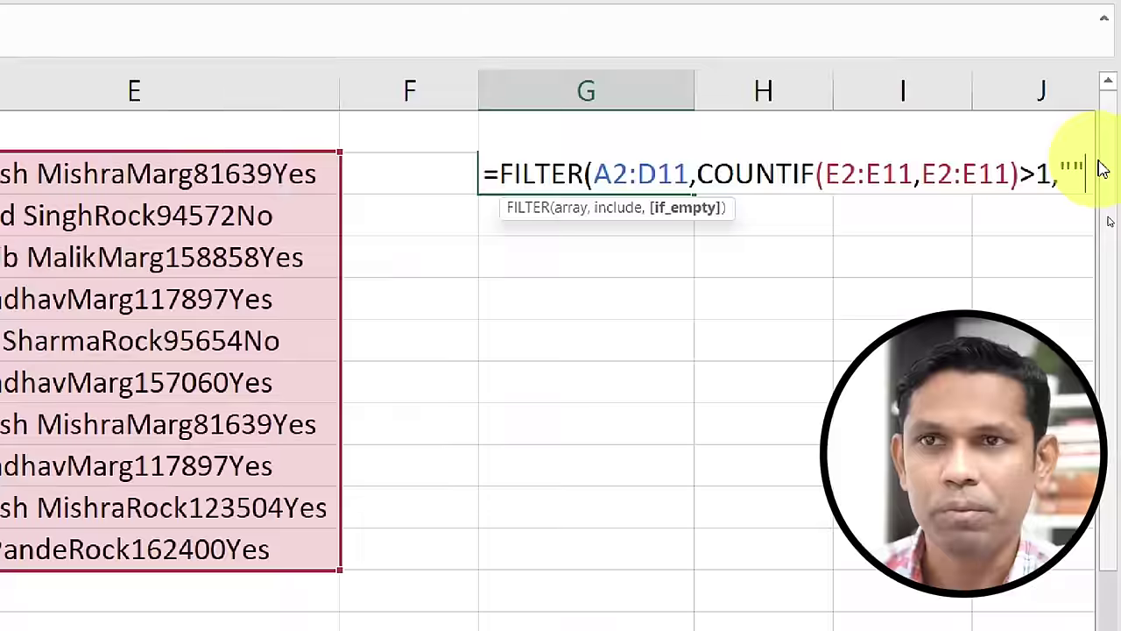
Step: Commit the FILTER formula with an empty-text fallback, accepting Excel's suggested correction
key("Return")
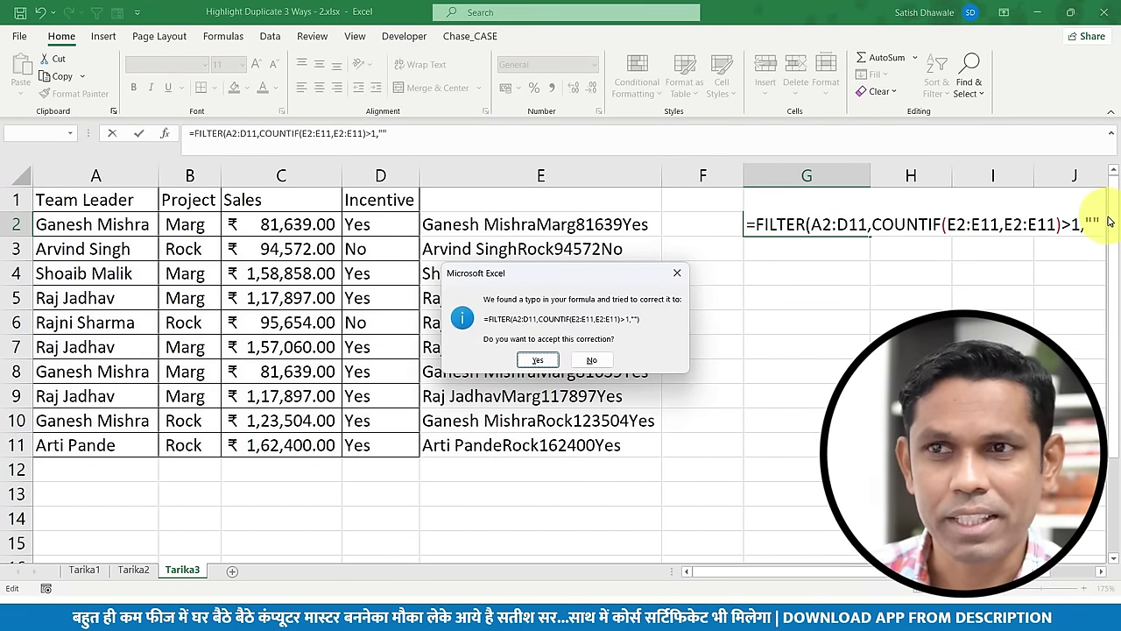
key("Return")
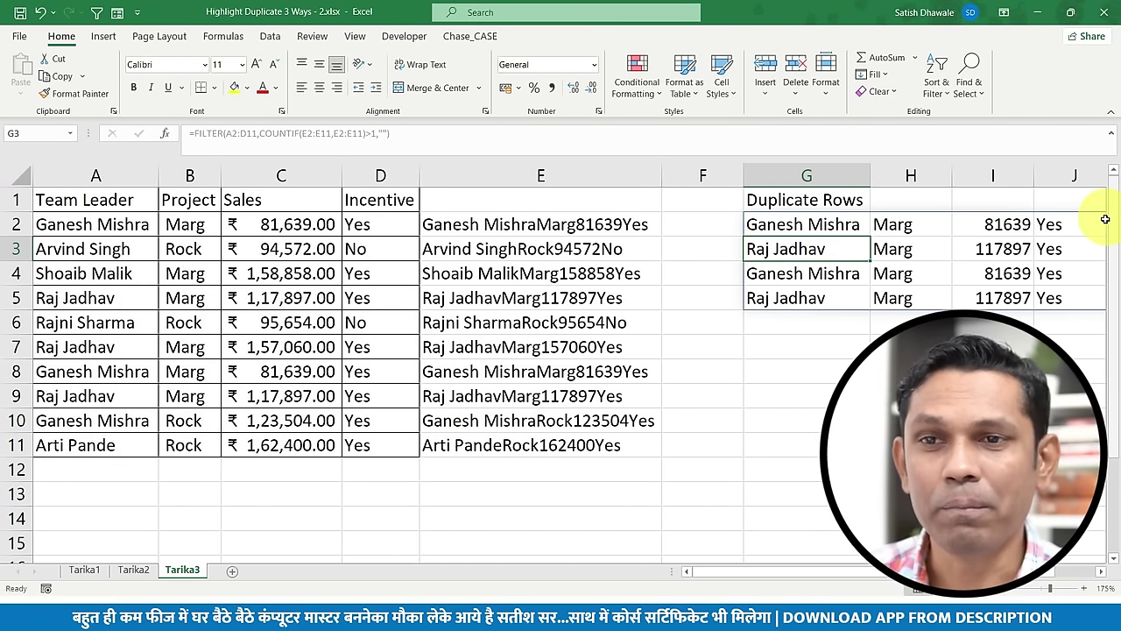
left_click(1102, 571)
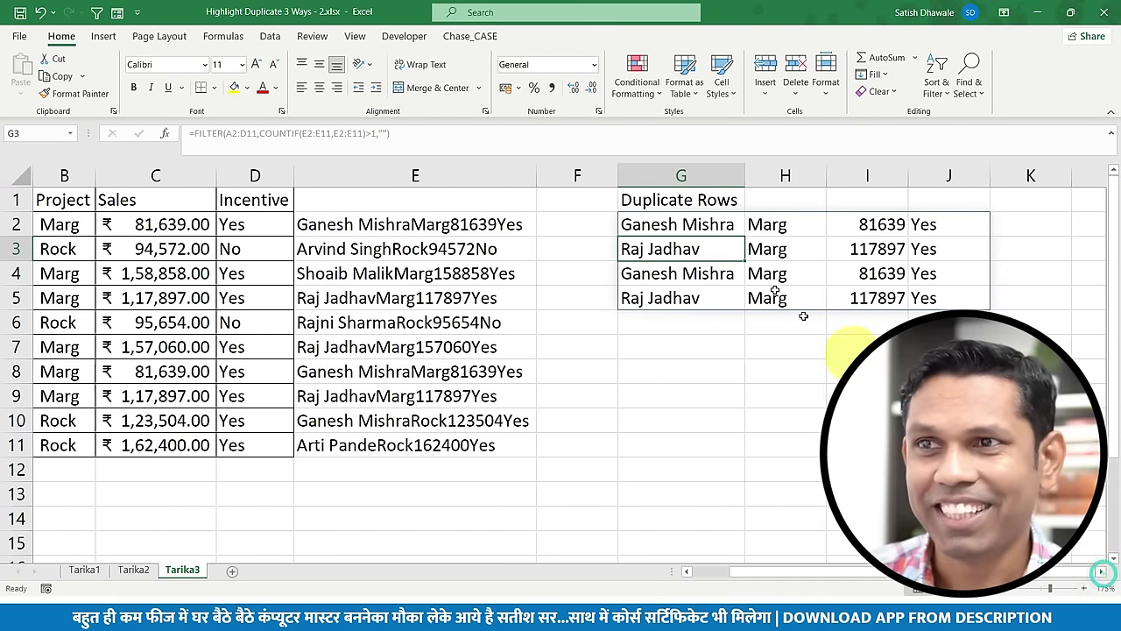
Step: Check the four spilled duplicate rows in G2:J5 and the G2 formula
left_click(701, 224)
left_click(775, 226)
left_click(876, 226)
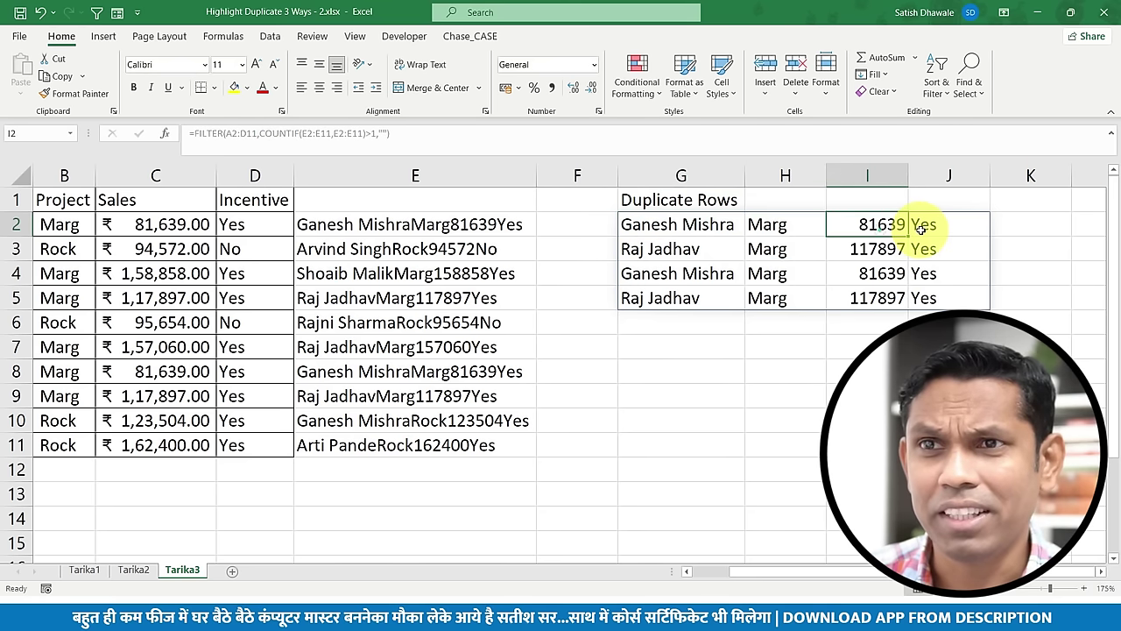
left_click(922, 226)
left_click_drag(674, 224, 958, 298)
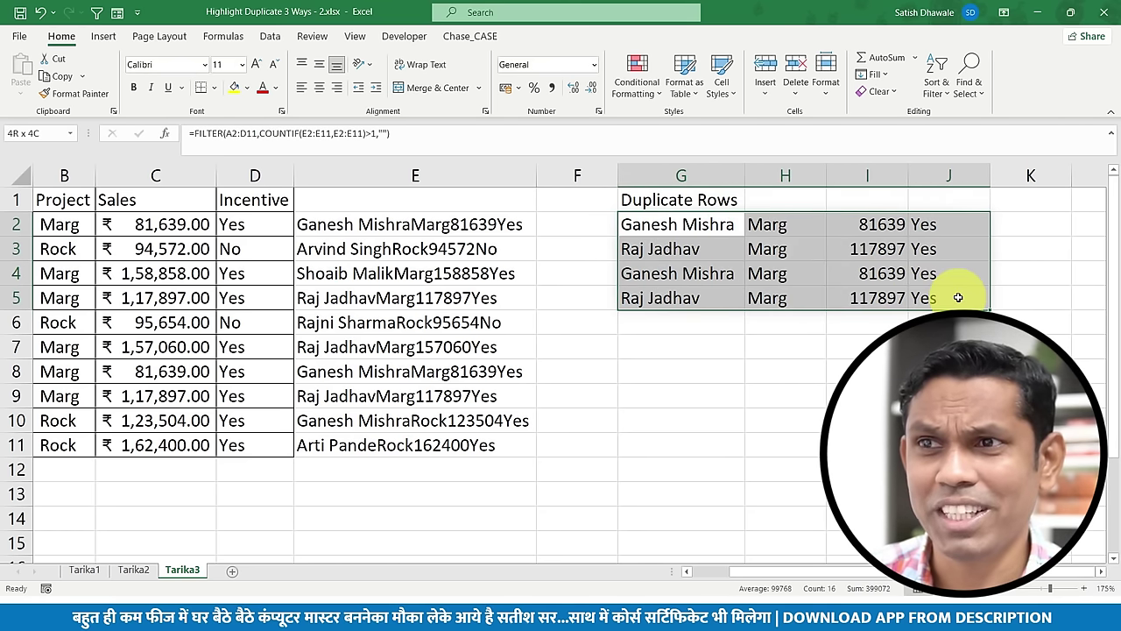
double_click(732, 224)
key("Escape")
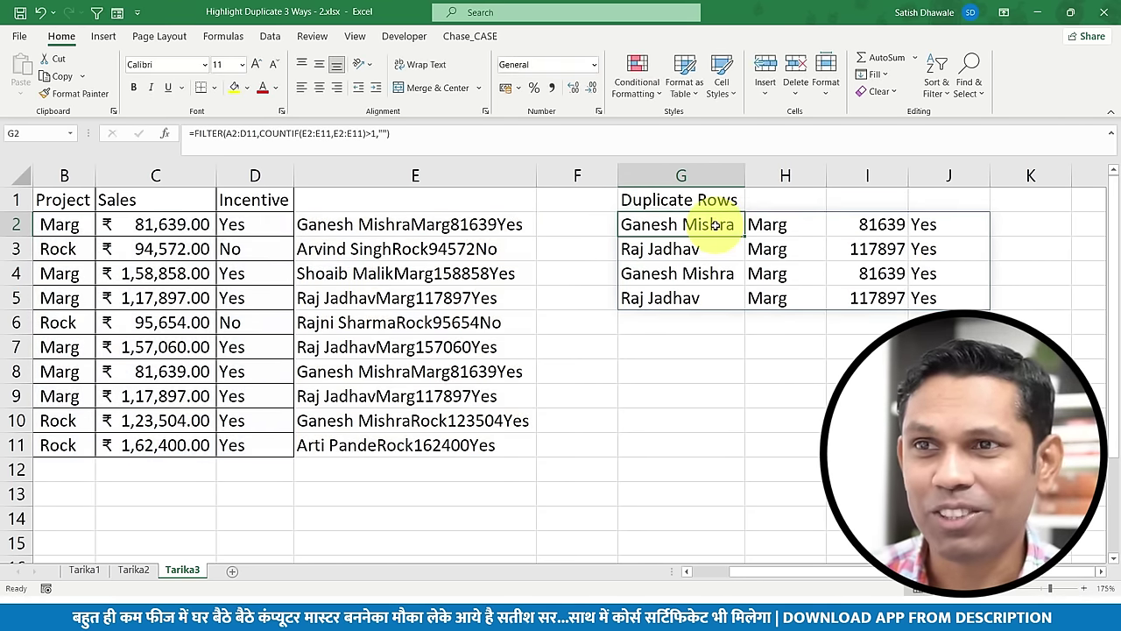
double_click(716, 224)
key("Escape")
left_click_drag(646, 274, 926, 276)
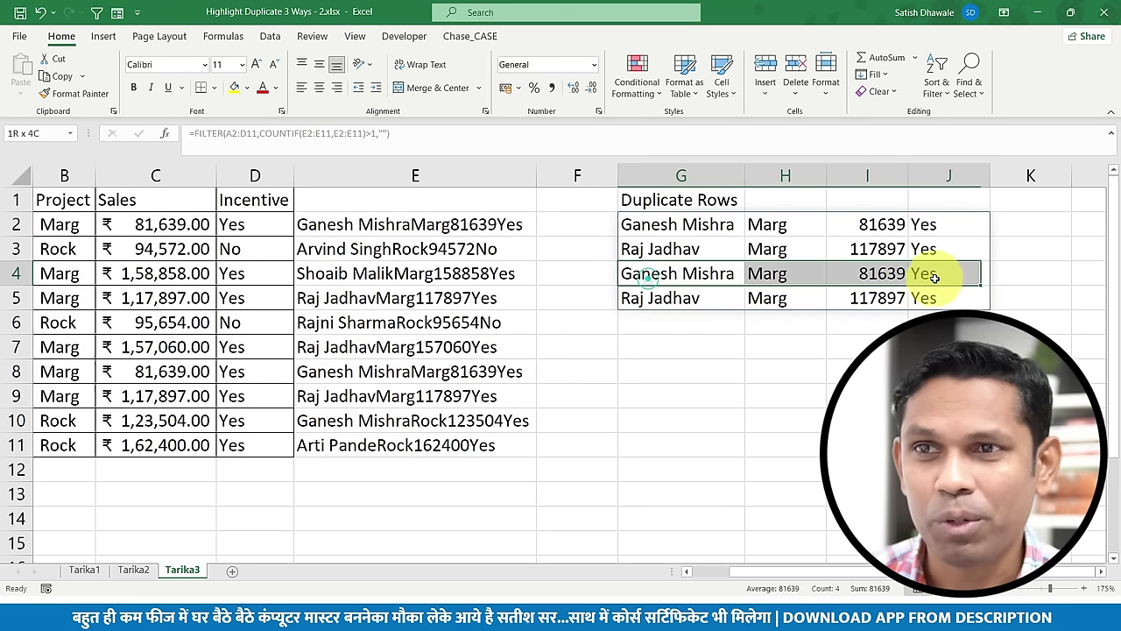
left_click_drag(694, 252, 926, 250)
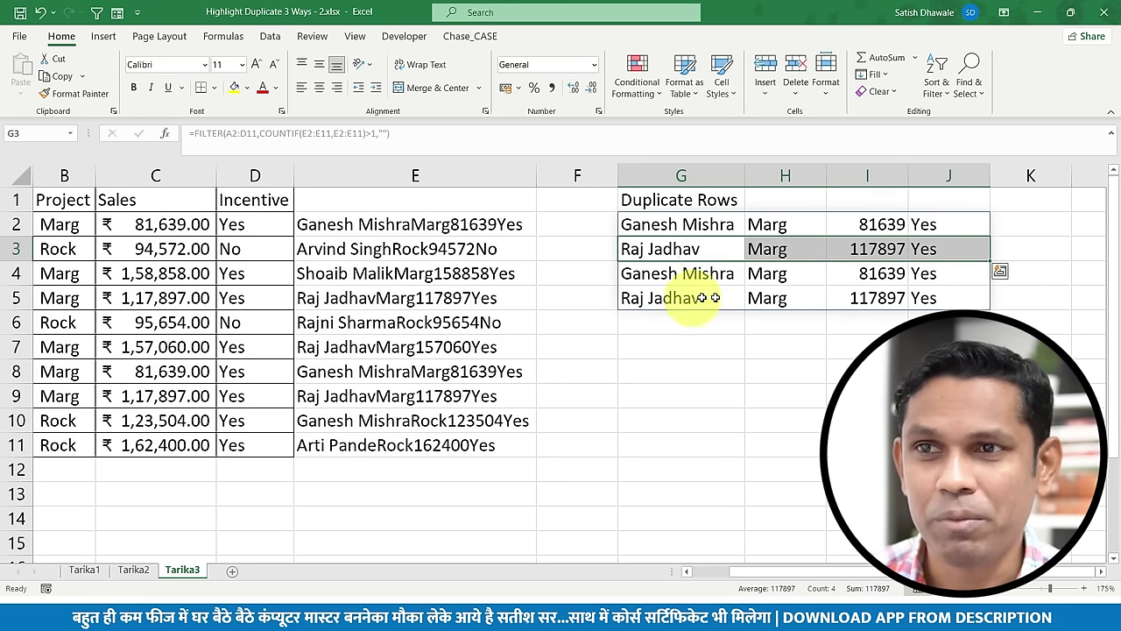
left_click_drag(707, 300, 933, 298)
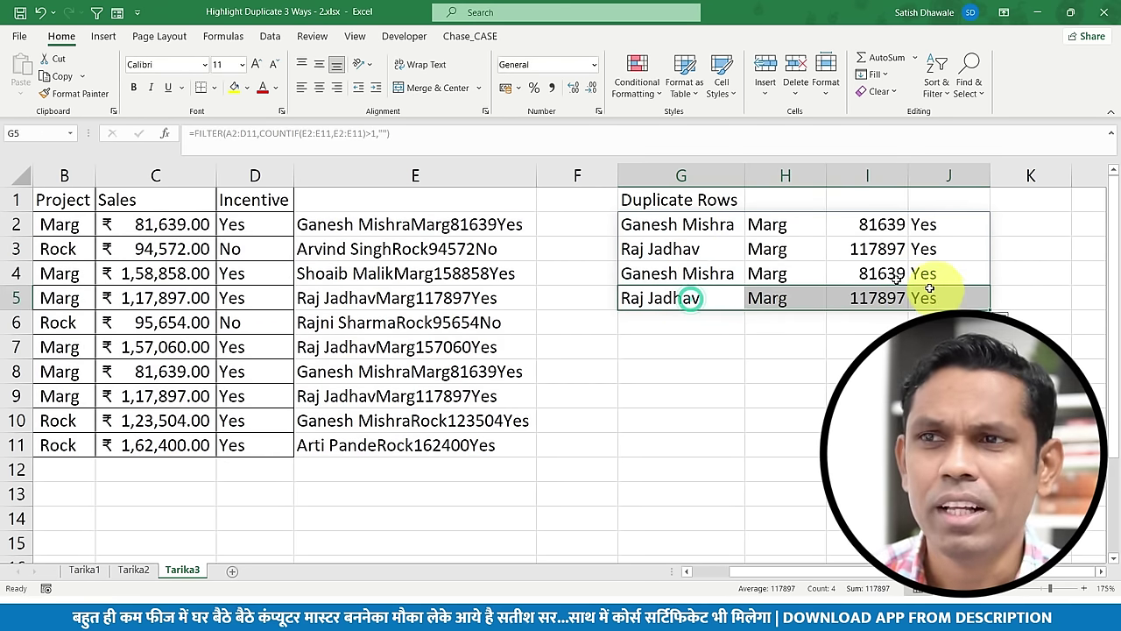
Step: Wrap the G2 formula in SORT(...,1) so the duplicate records list sorted
left_click(639, 222)
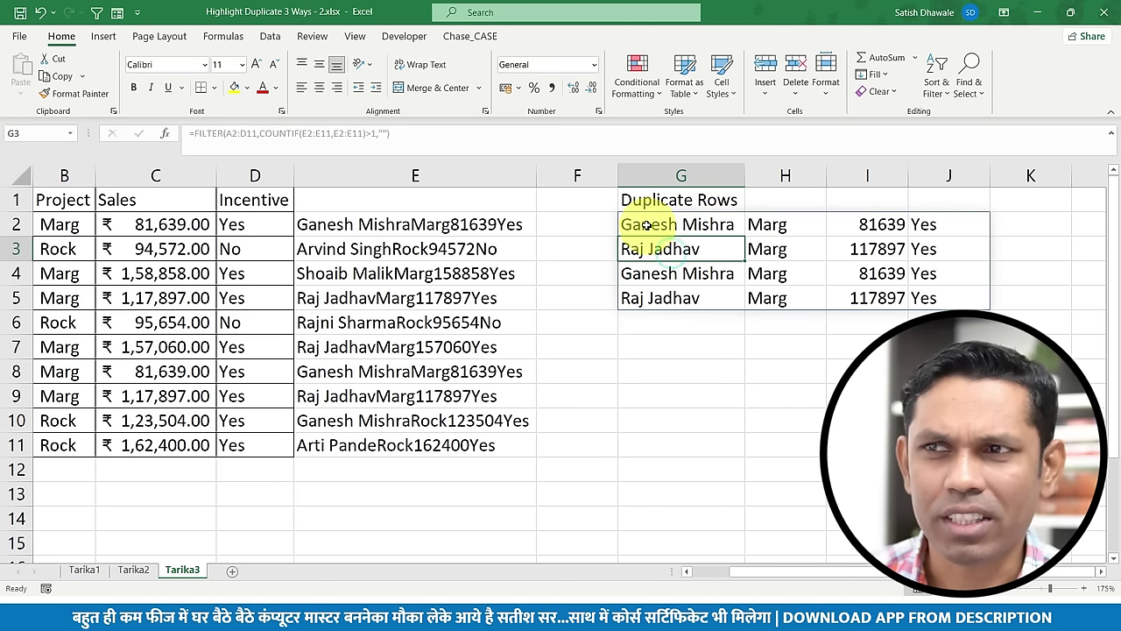
double_click(636, 224)
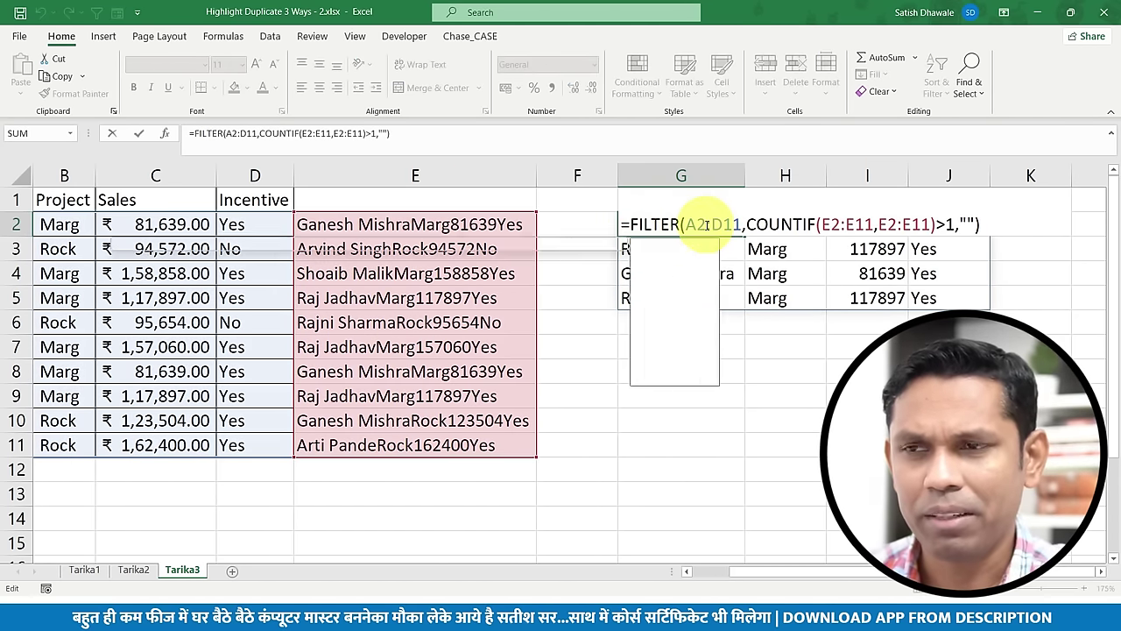
type("SORT(")
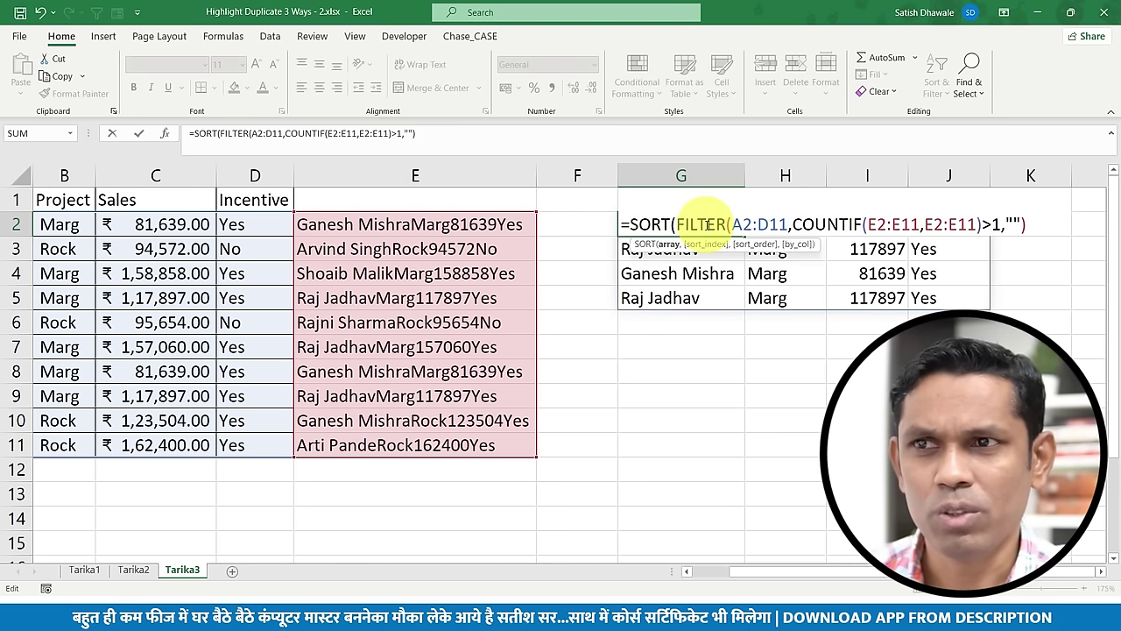
type(",1")
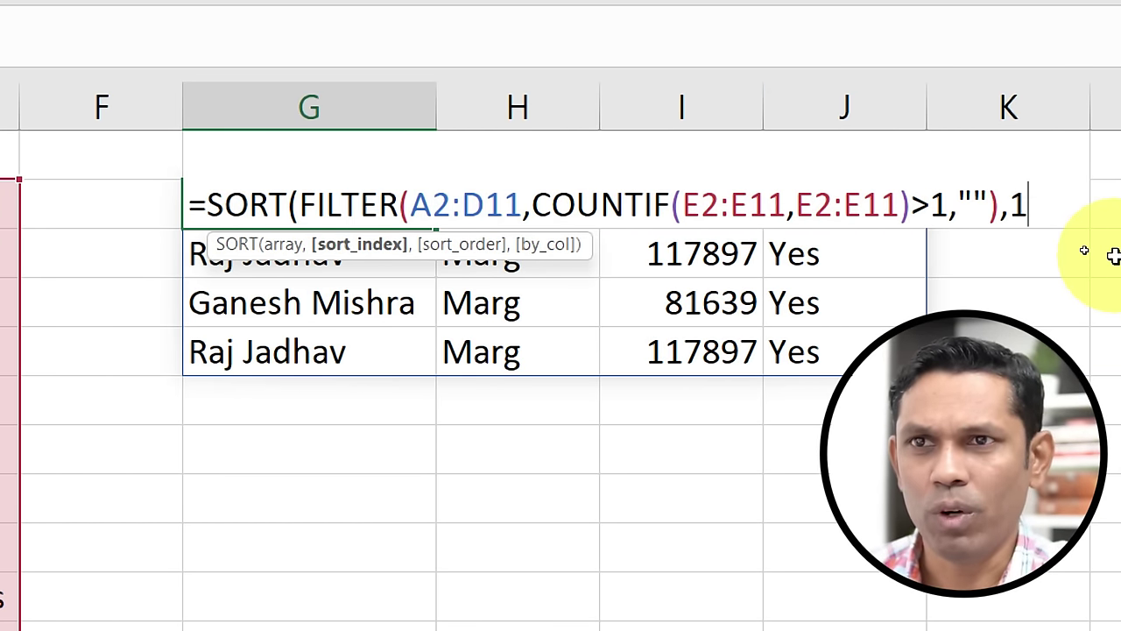
type(")")
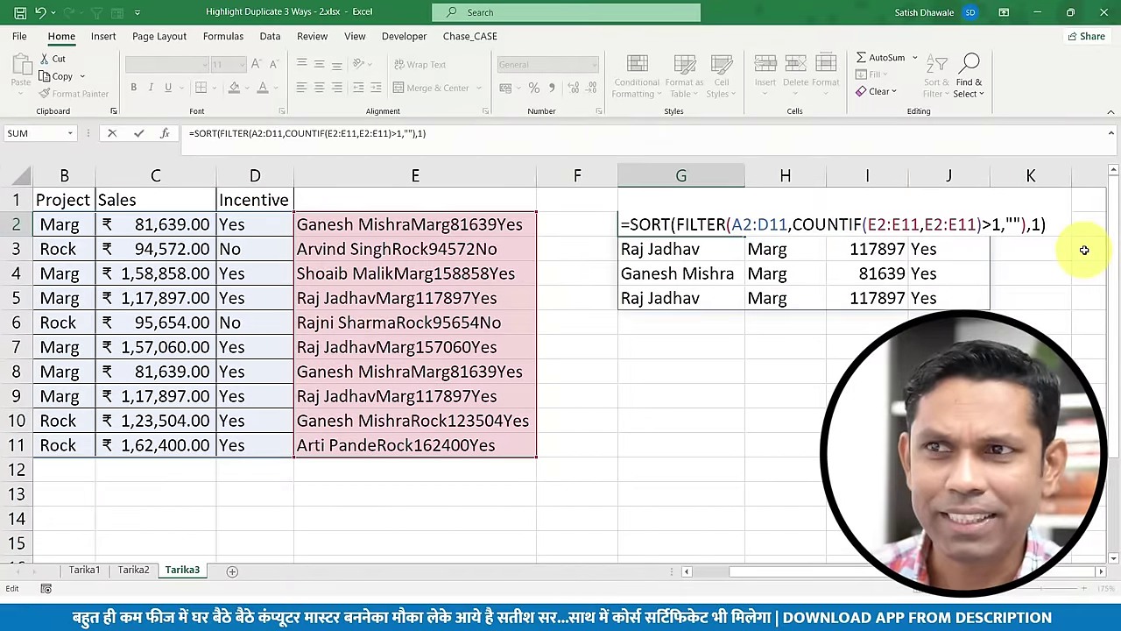
key("Return")
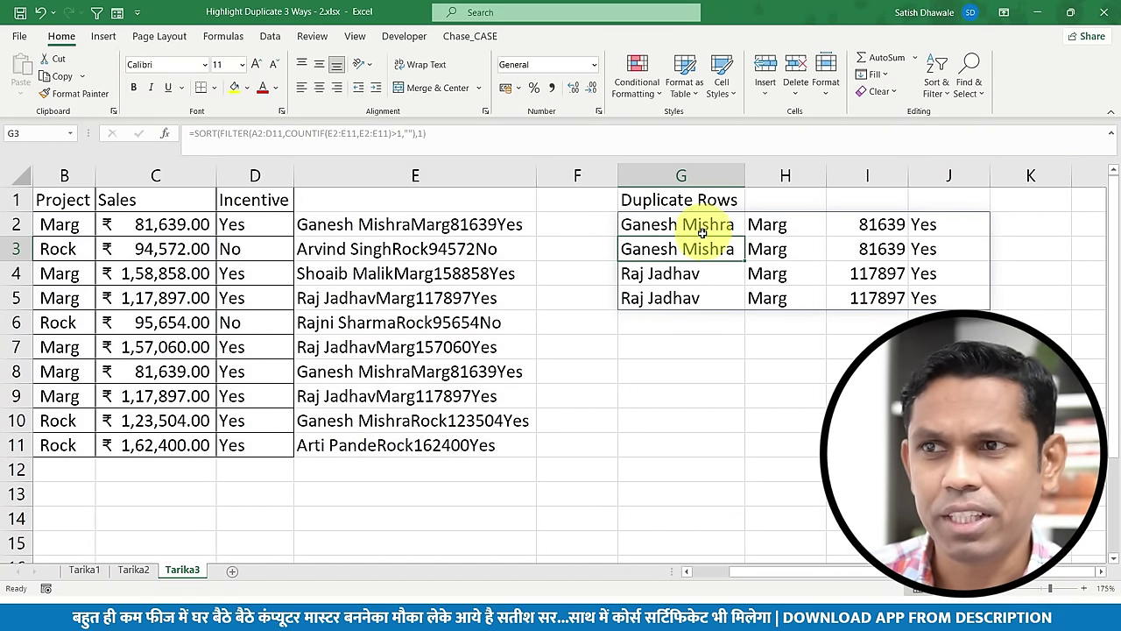
left_click(695, 273)
double_click(701, 224)
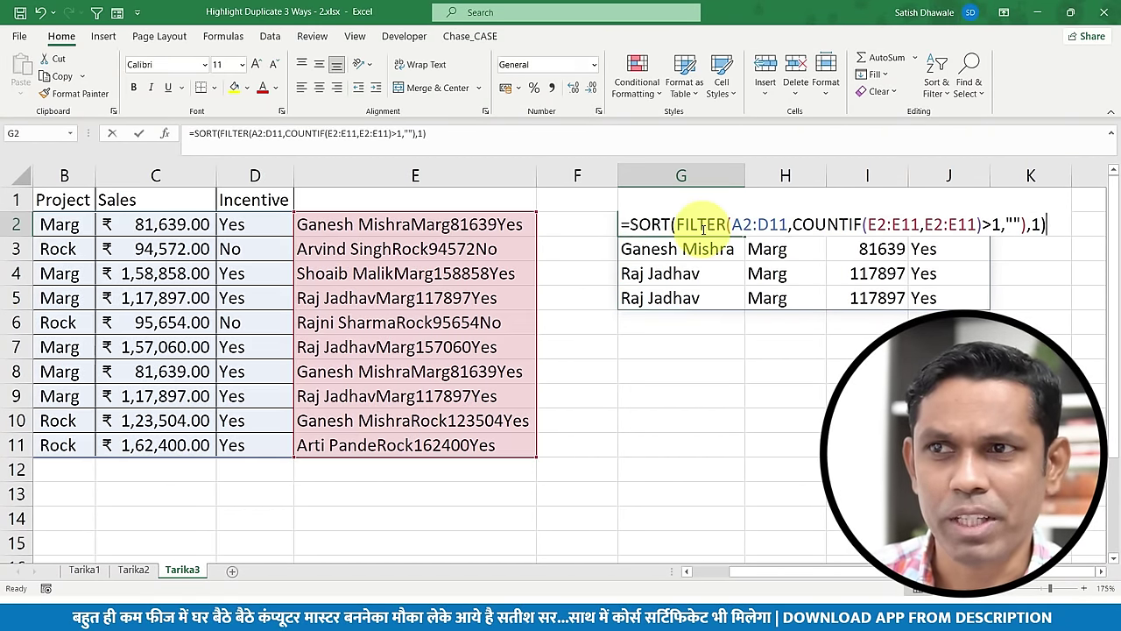
left_click(1044, 224)
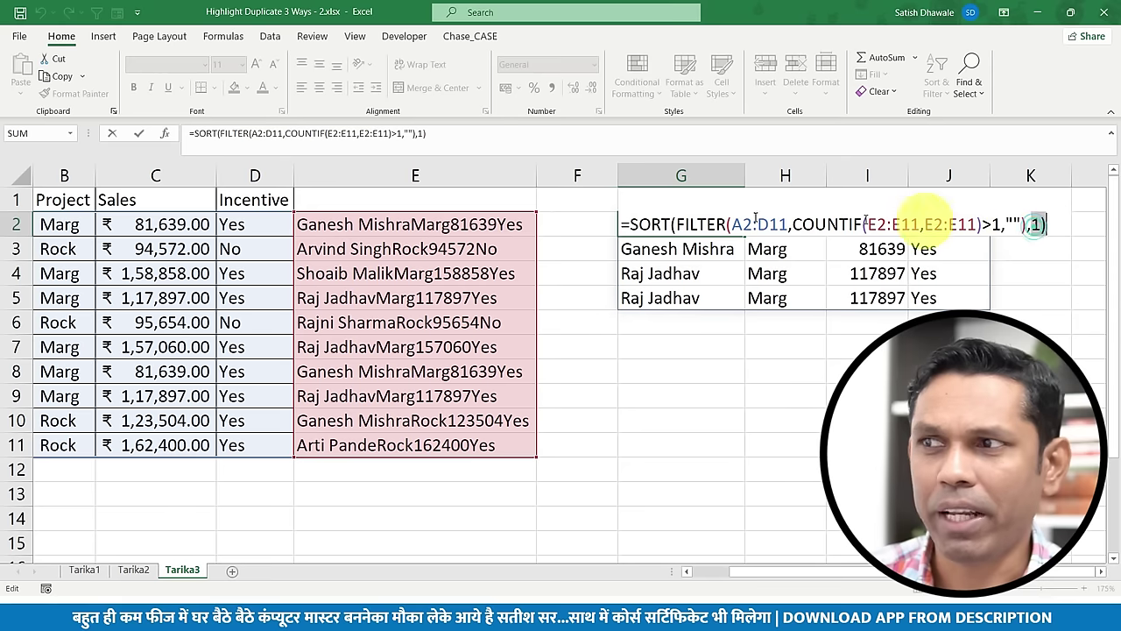
key("ctrl+Return")
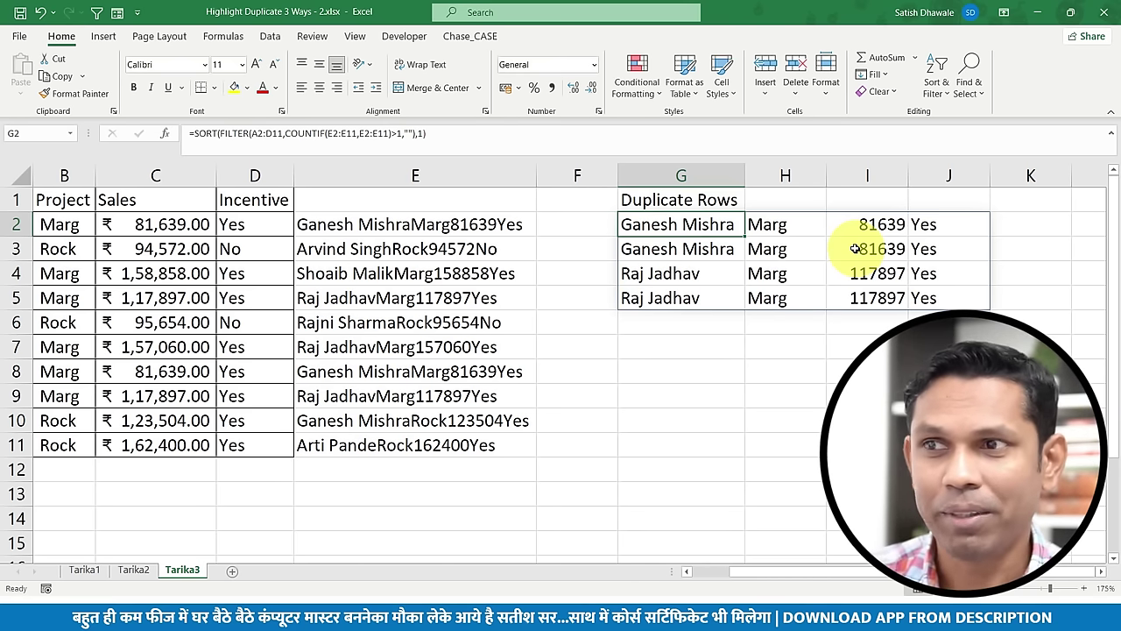
Step: On Tarika1, convert the column A names to UPPERCASE with Chase_CASE
left_click(85, 570)
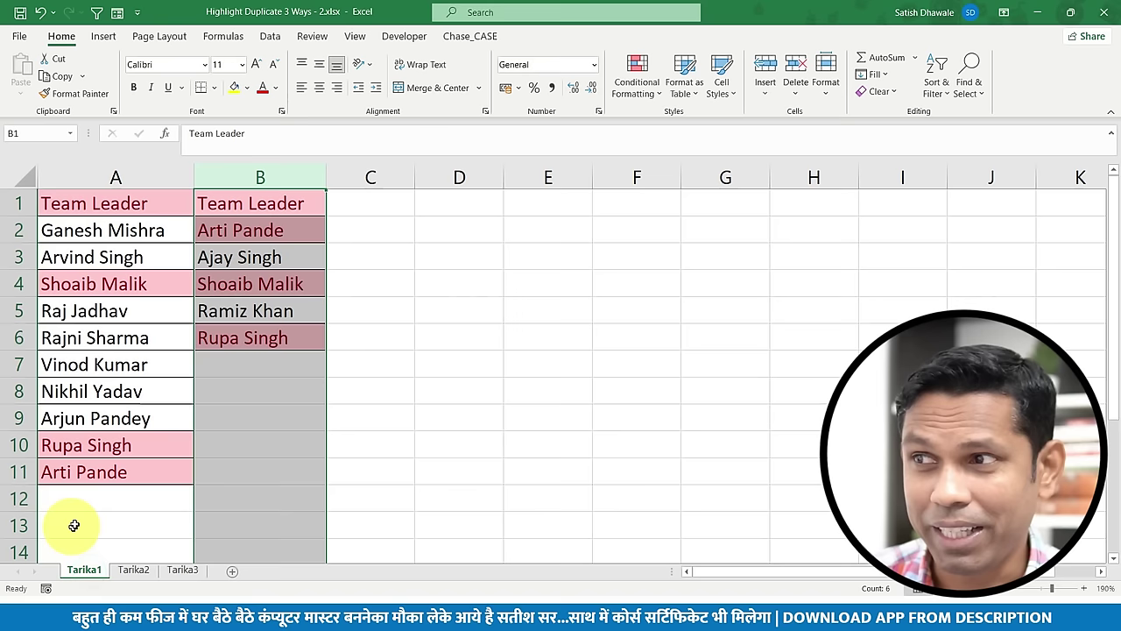
left_click(97, 366)
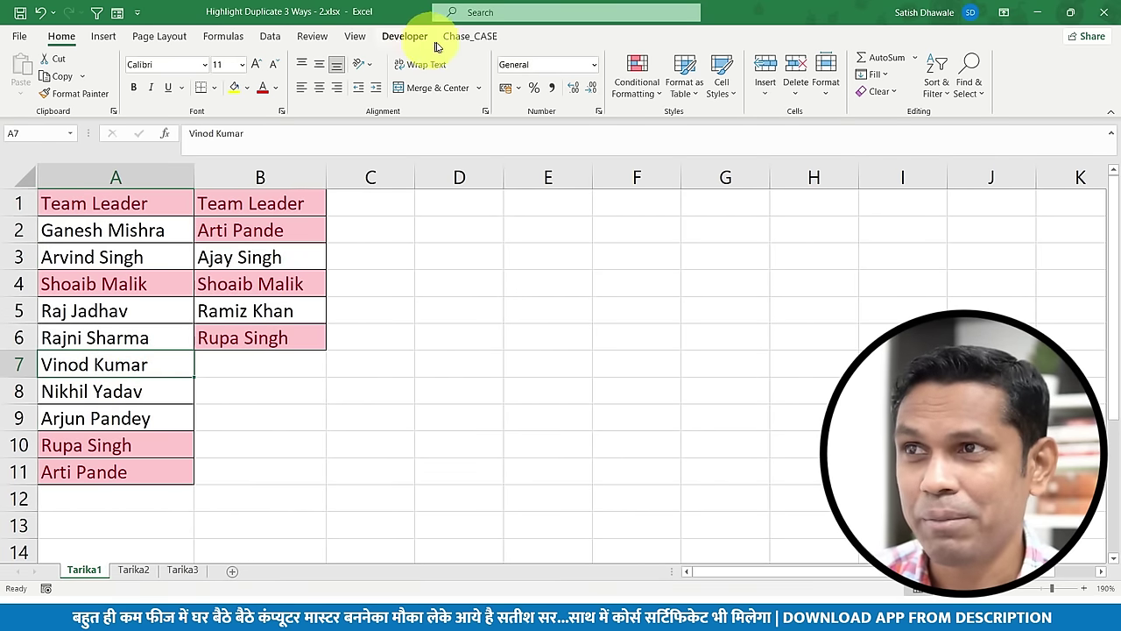
left_click(465, 37)
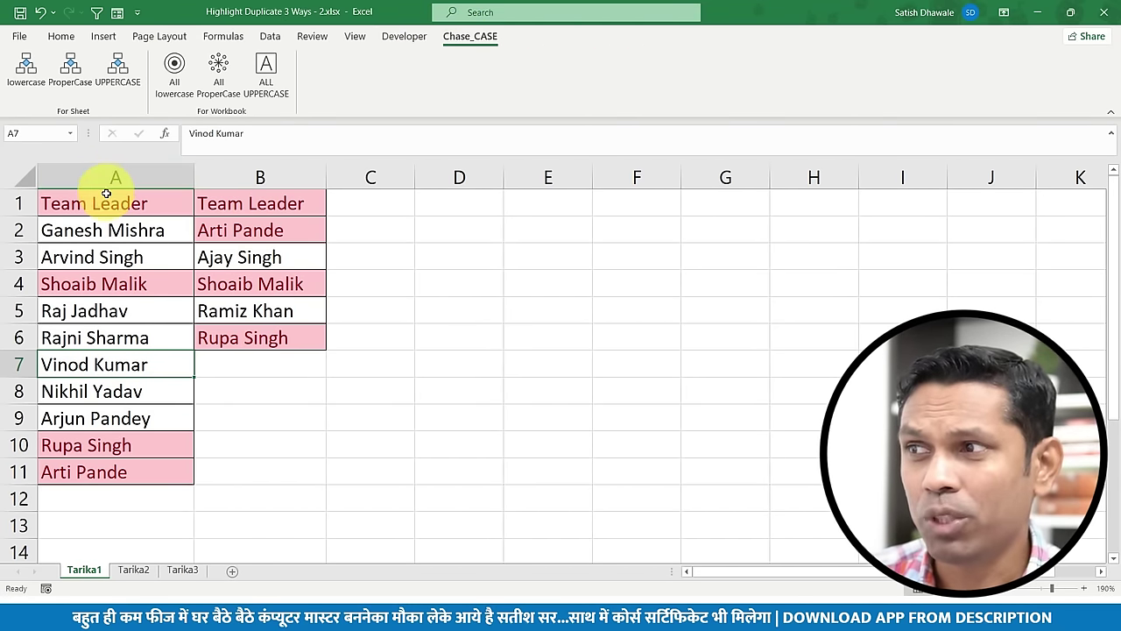
left_click_drag(104, 197, 87, 471)
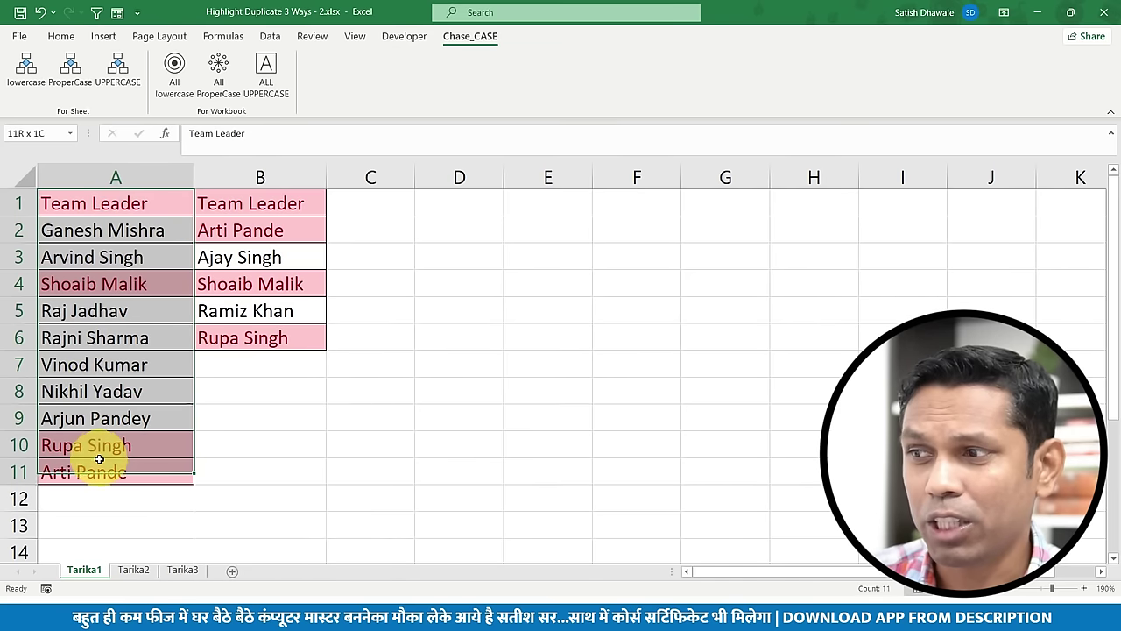
left_click(117, 70)
left_click(634, 353)
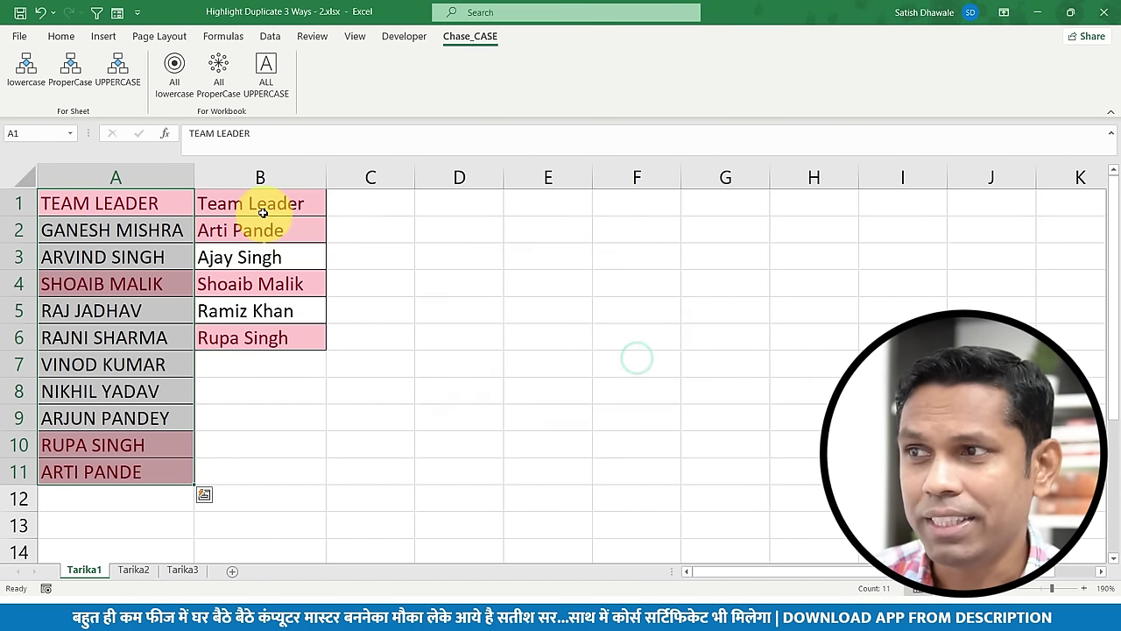
Step: Convert the names in B1:B6 to lowercase
left_click_drag(263, 207, 248, 333)
left_click(26, 71)
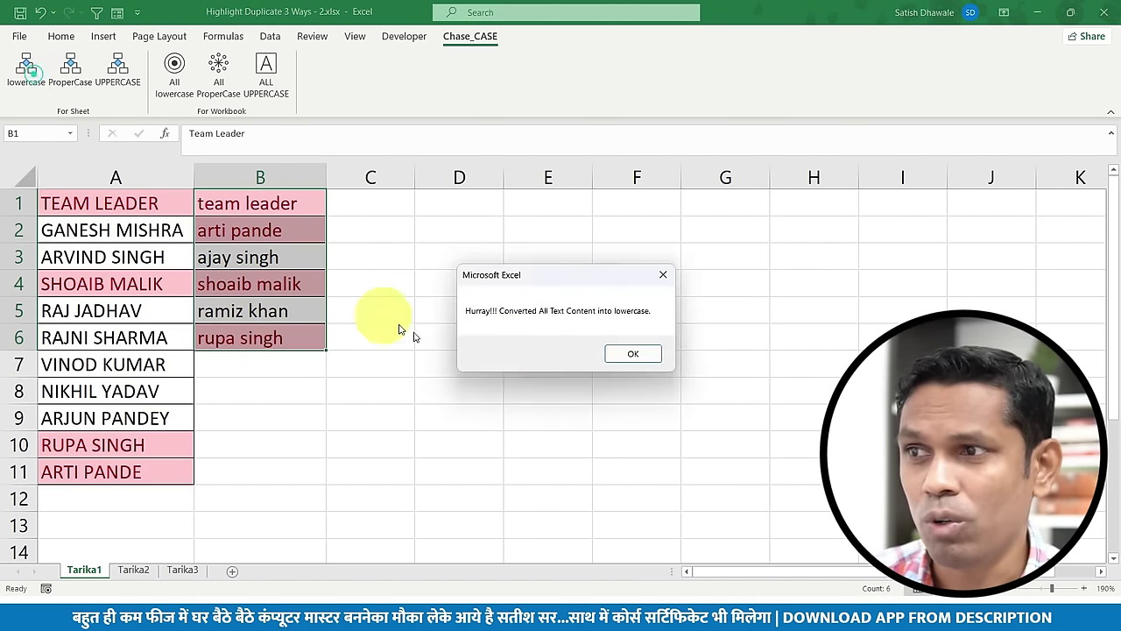
left_click(613, 354)
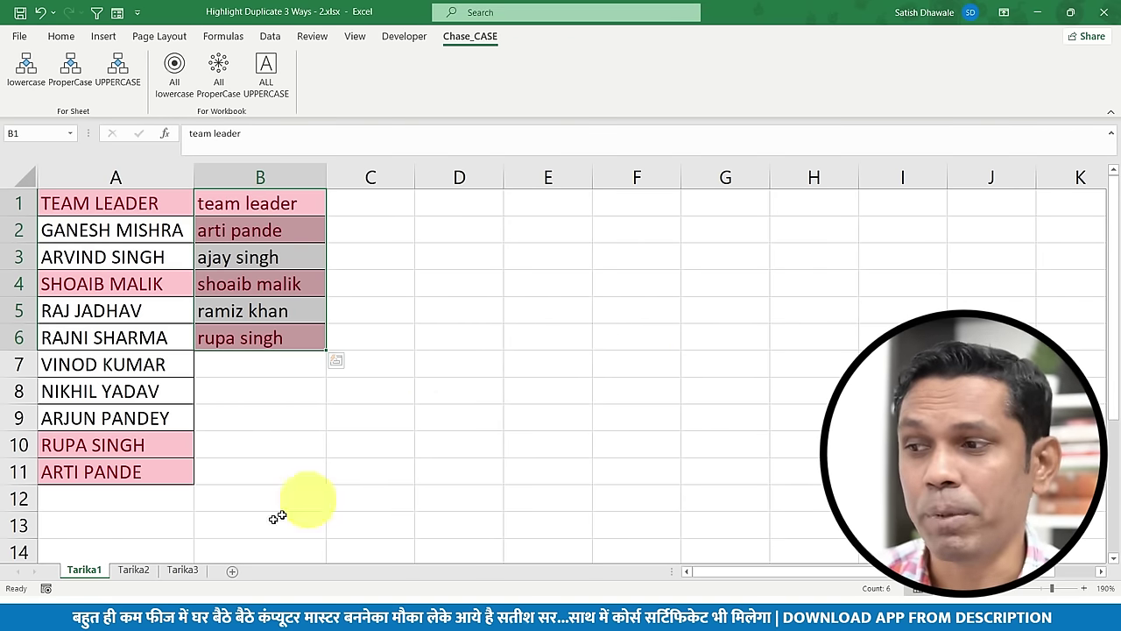
Step: Look through Tarika2 and Tarika3, then return to Tarika1
left_click(134, 570)
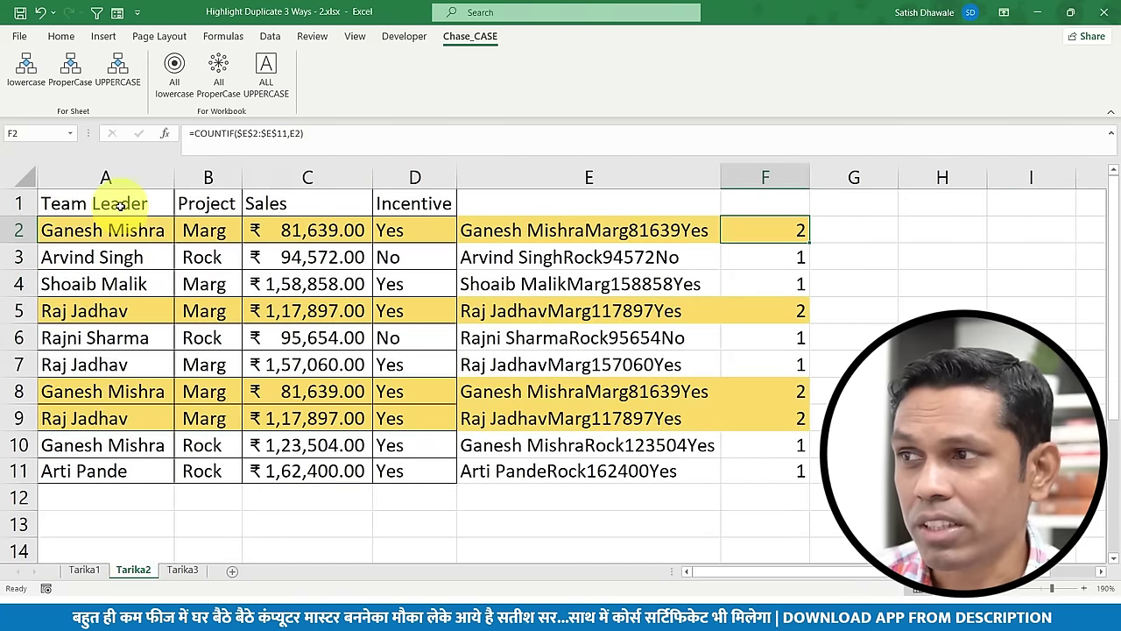
left_click_drag(112, 203, 120, 470)
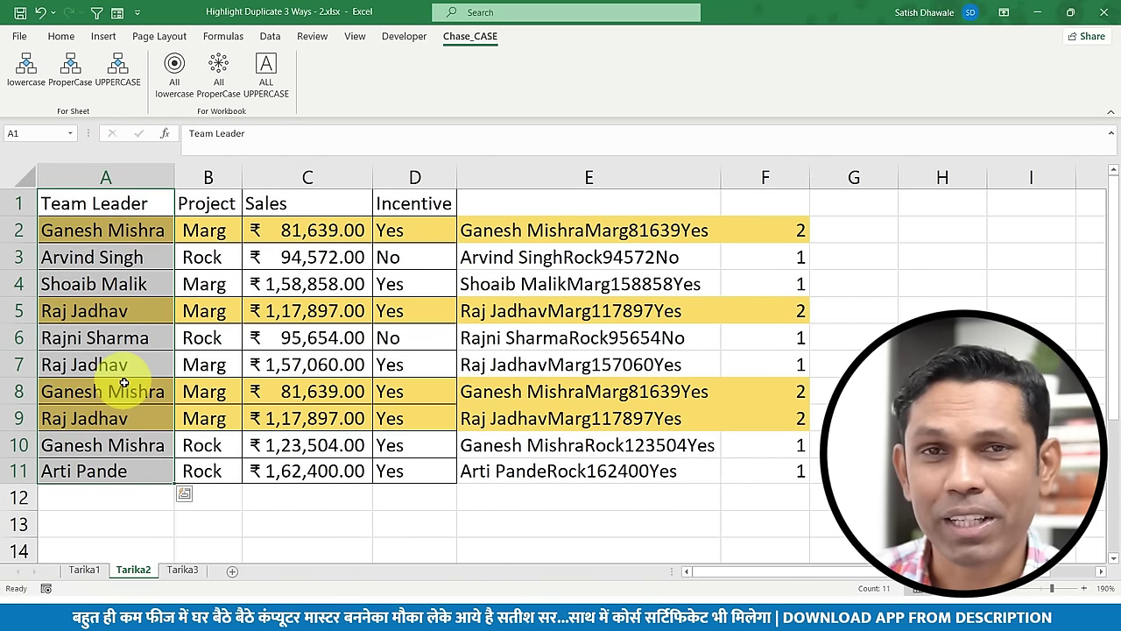
left_click(84, 569)
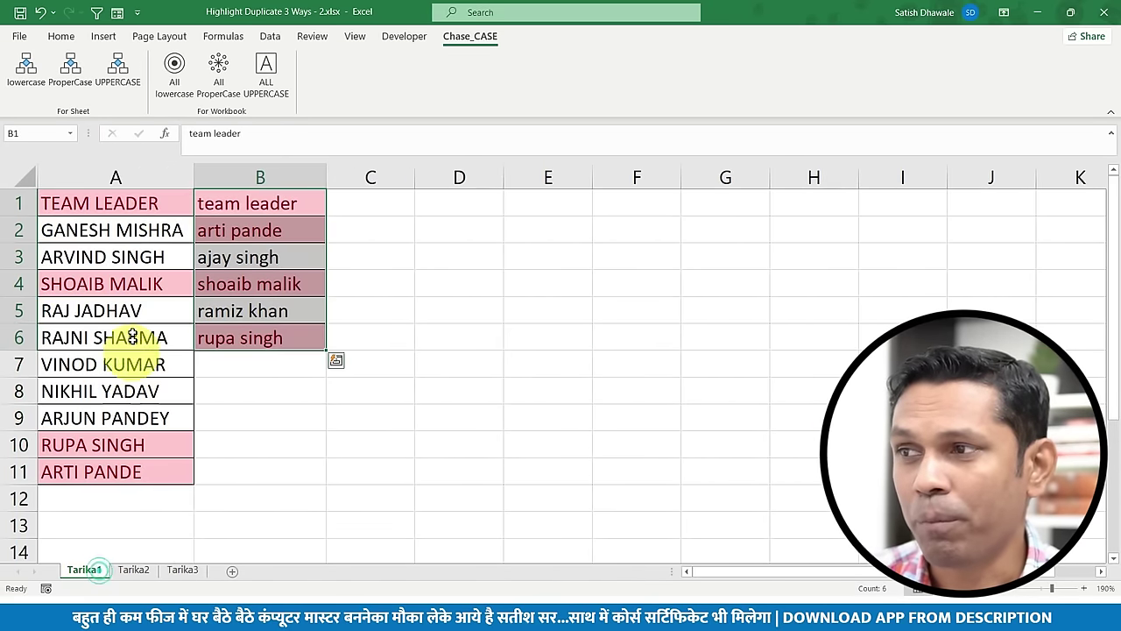
left_click(123, 248)
left_click(133, 569)
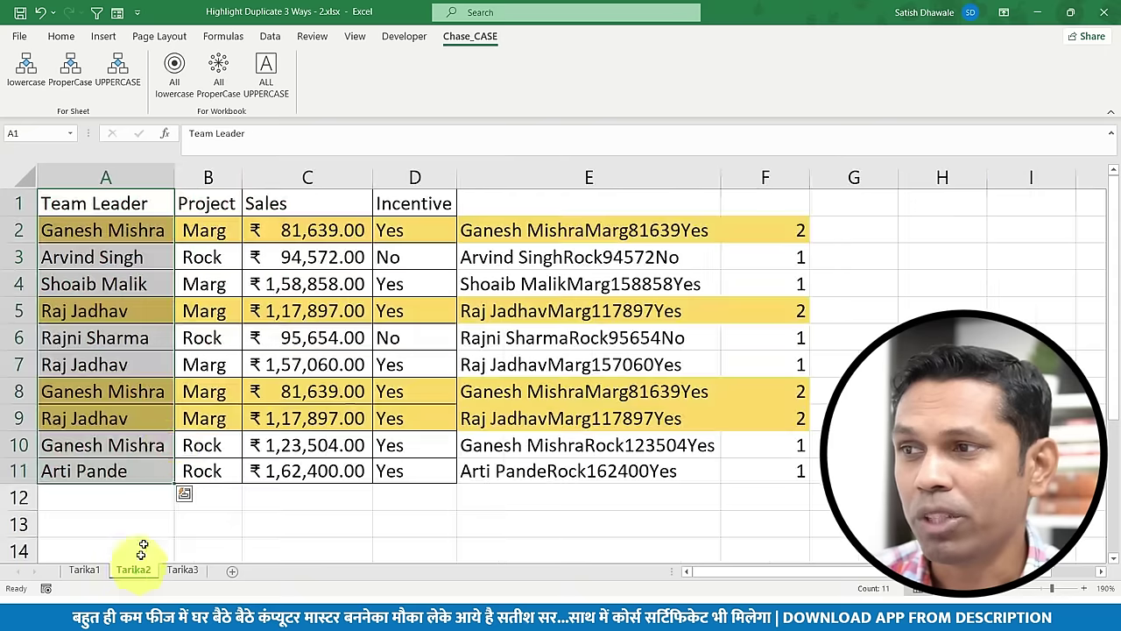
left_click(179, 438)
left_click(181, 569)
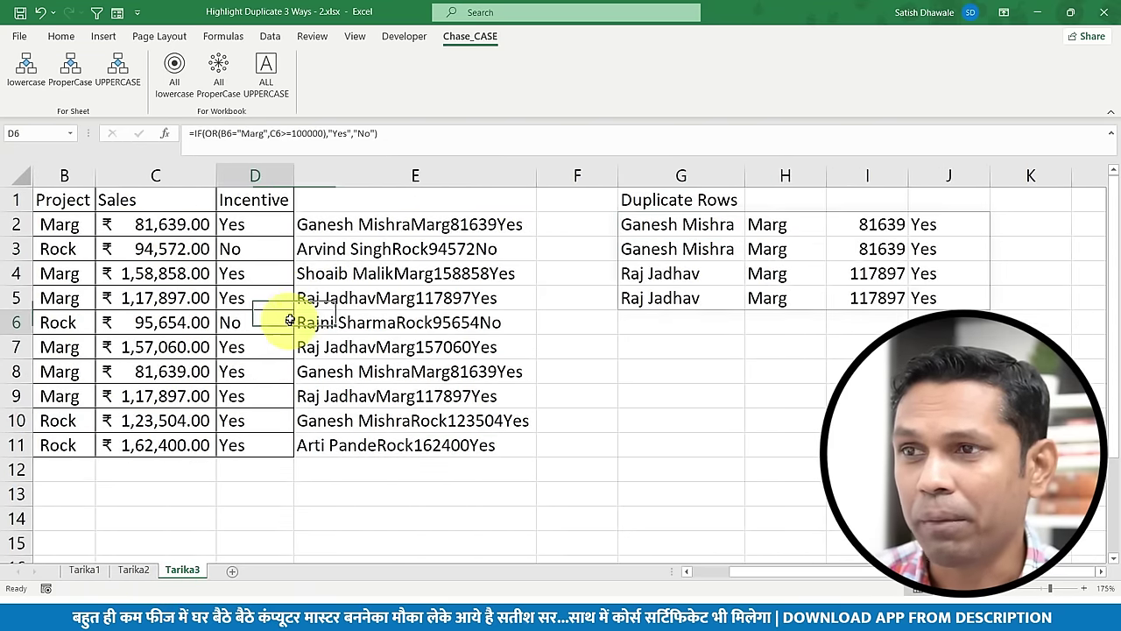
left_click(85, 570)
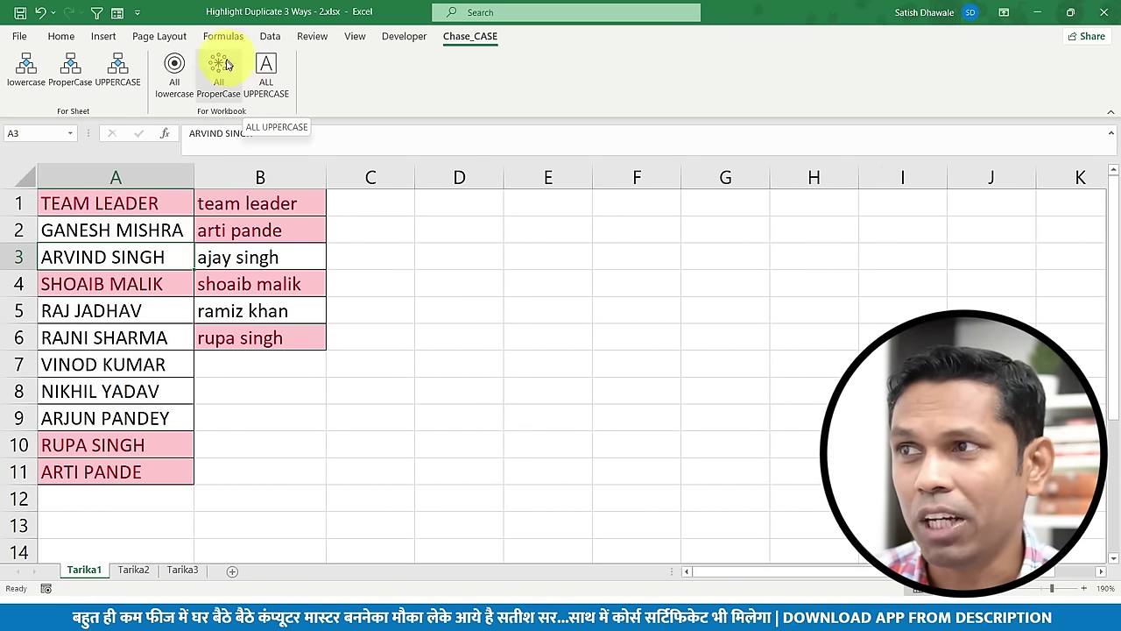
Step: Convert text on every sheet to ALL UPPERCASE and check each sheet
left_click(268, 70)
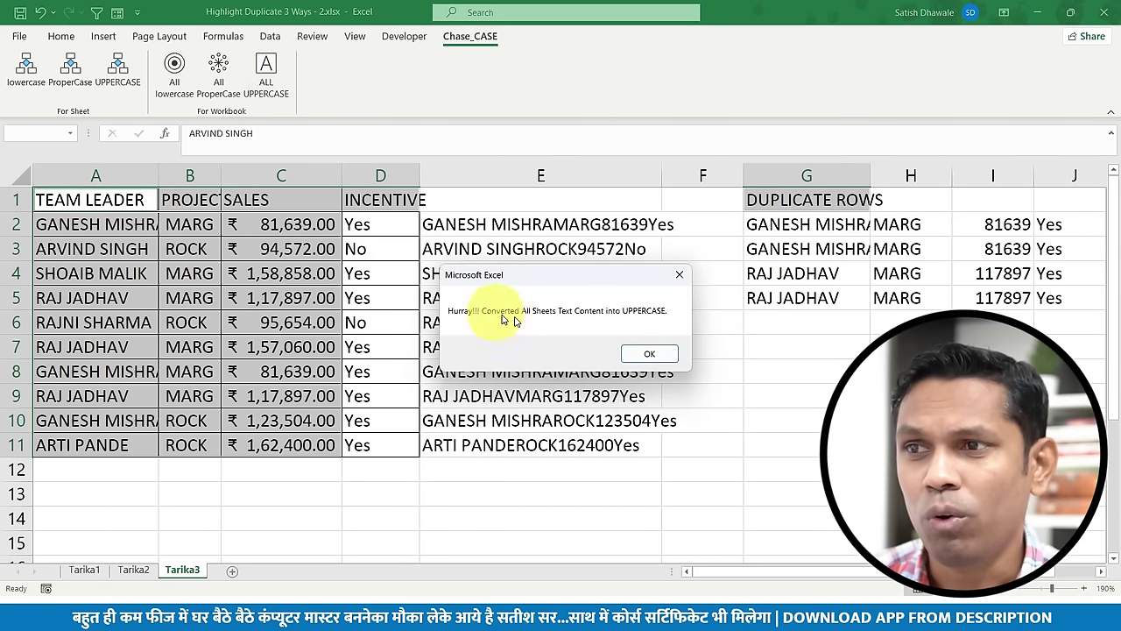
left_click(649, 354)
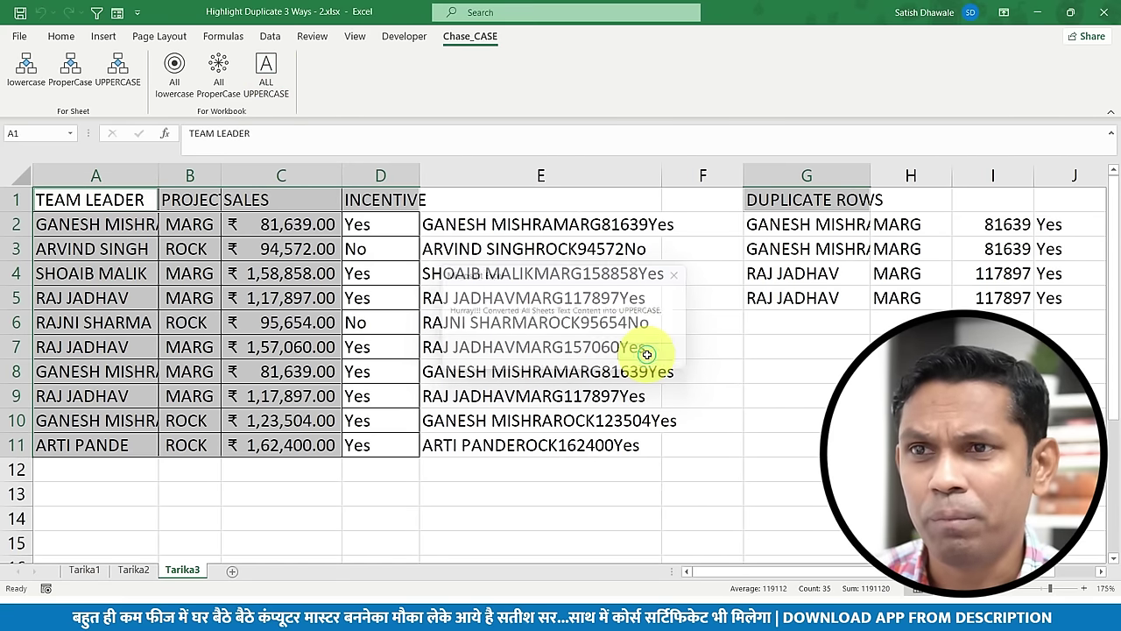
left_click(87, 574)
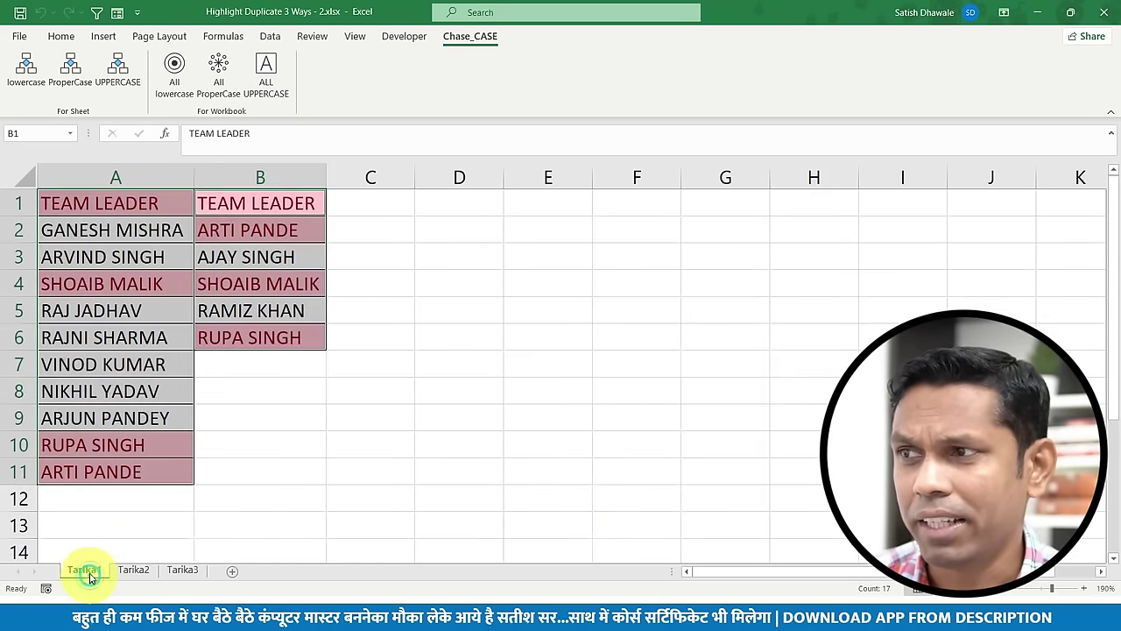
left_click(133, 570)
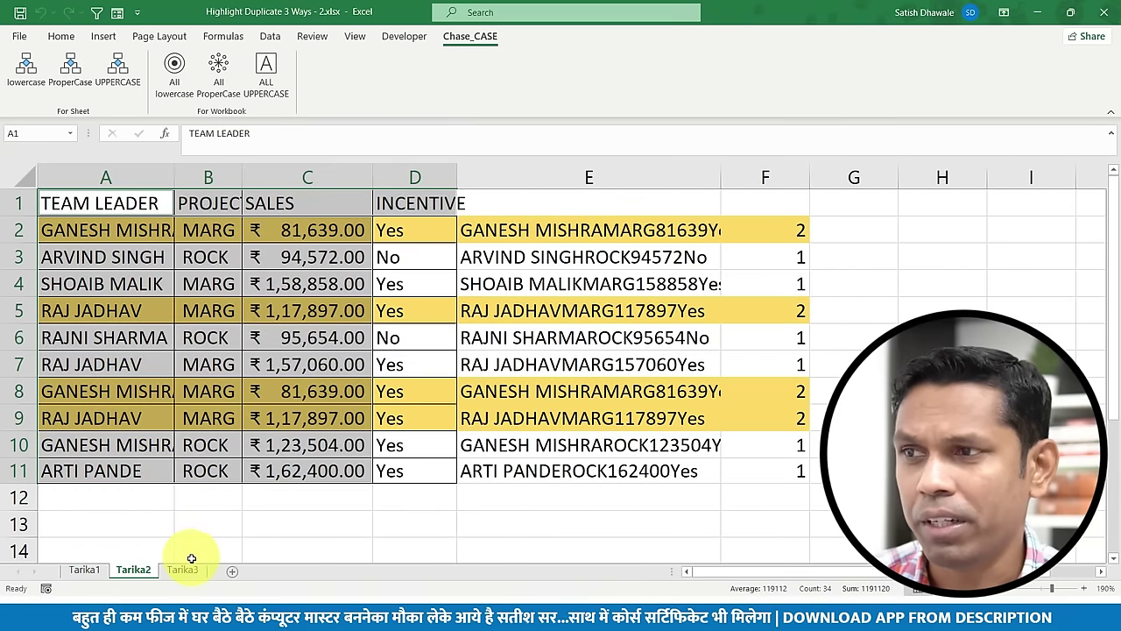
left_click(183, 569)
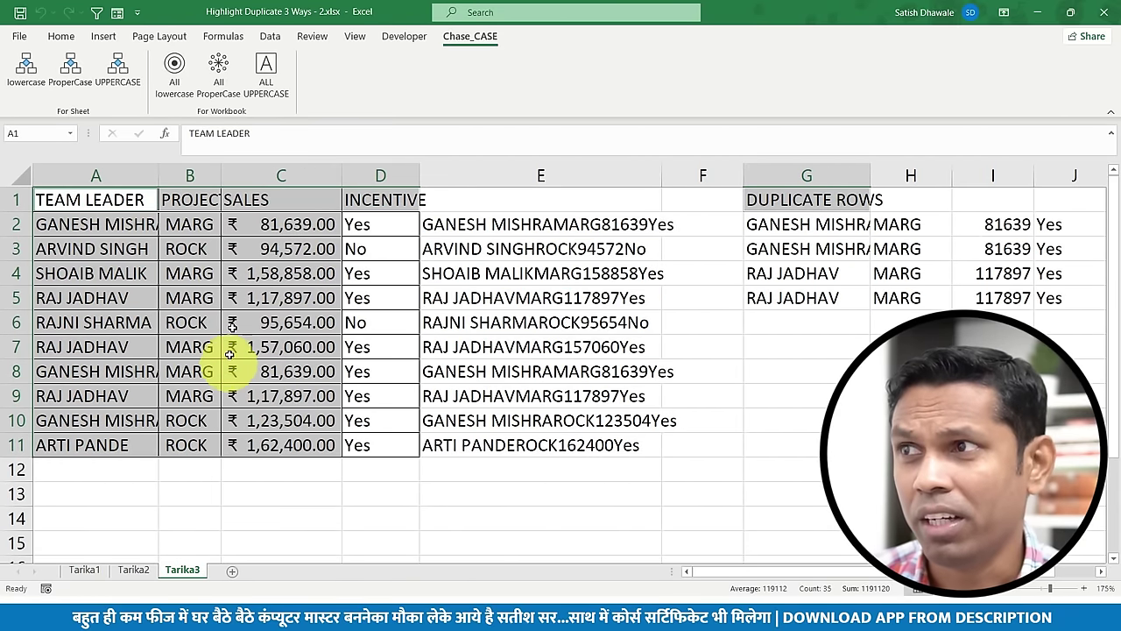
Step: Convert all sheets to lowercase, then to Proper Case
left_click(173, 81)
left_click(637, 353)
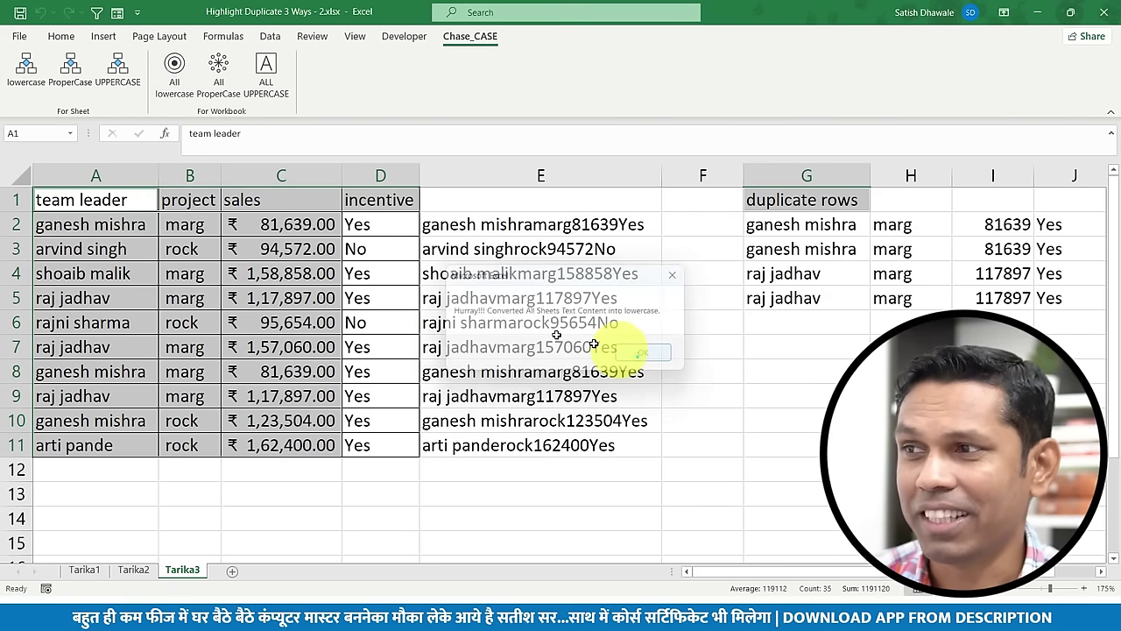
left_click(218, 75)
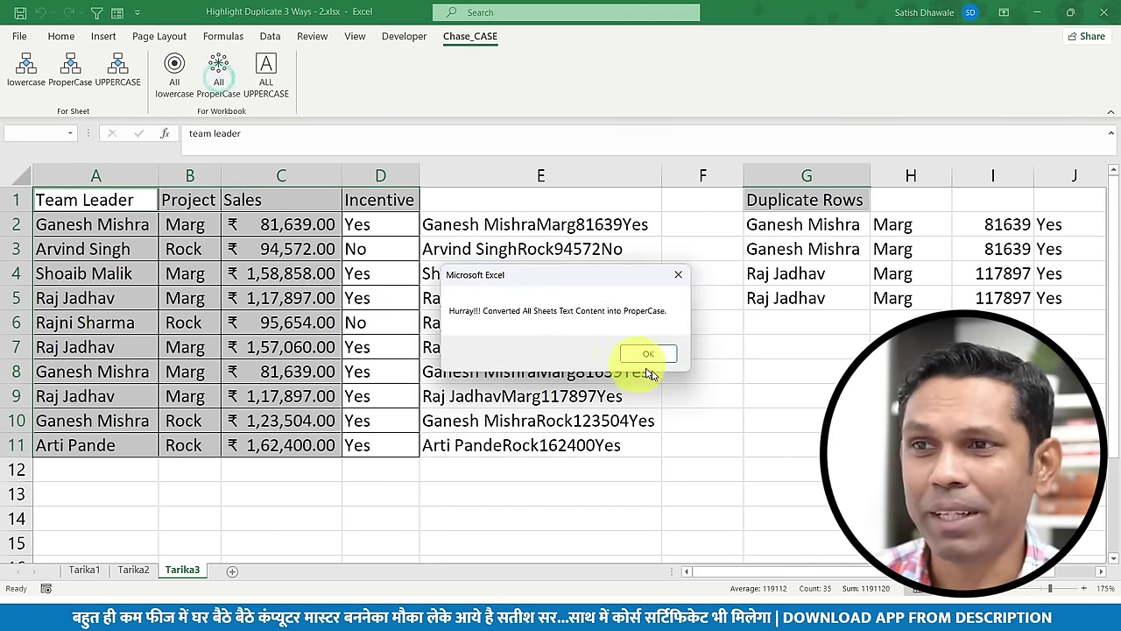
left_click(650, 354)
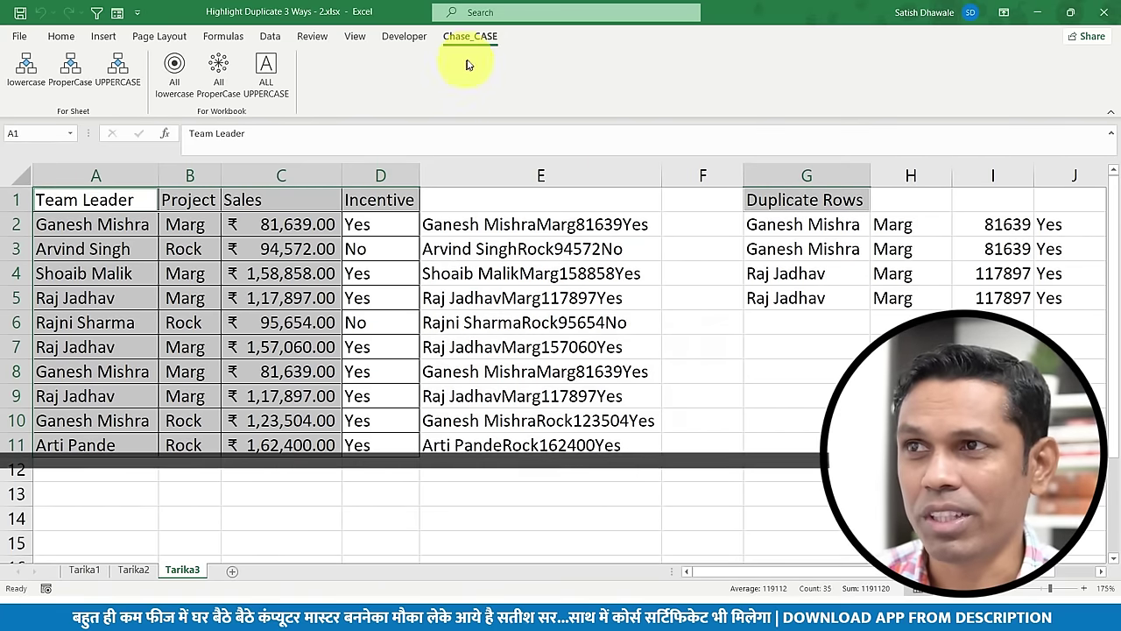